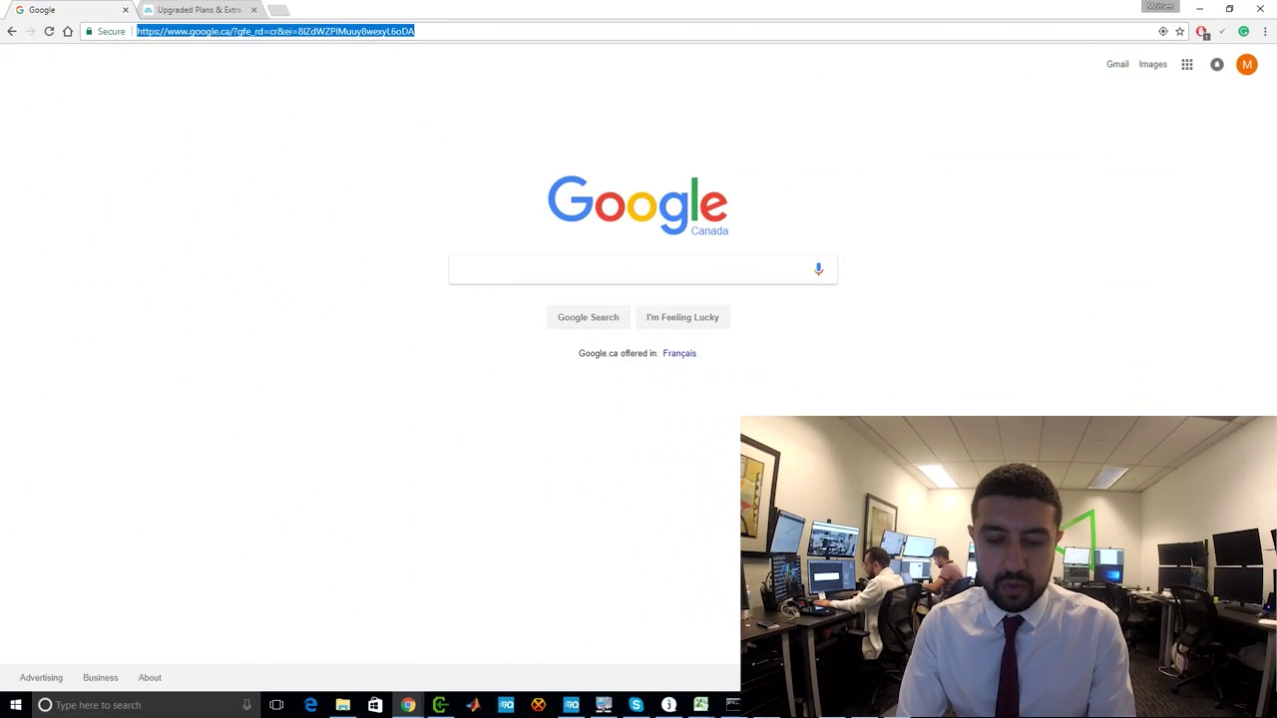
Enter 'trading' in Chrome's address bar and go to tradingview.com
{"action": "type", "text": "trading"}
{"action": "key", "text": "Return"}
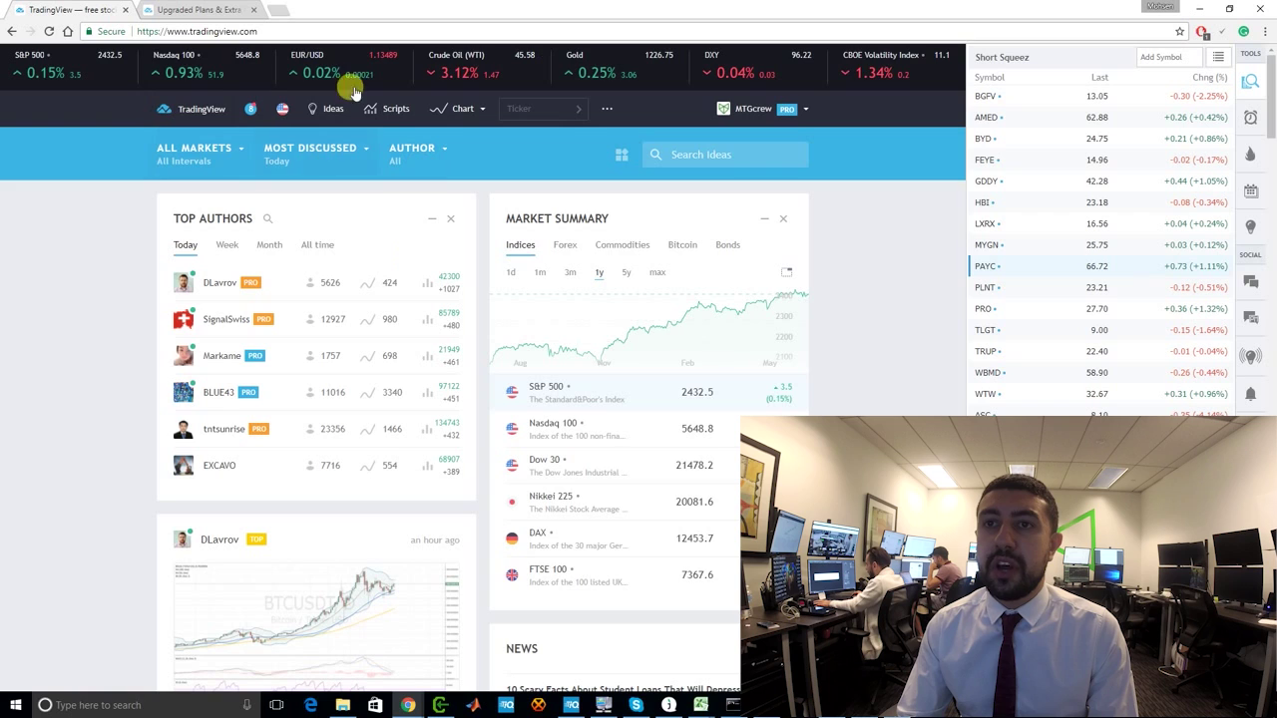
Scroll the TradingView home page down to the Top Authors list and Market Summary
{"action": "scroll", "coordinate": [251, 55], "scroll_direction": "down", "scroll_amount": 2}
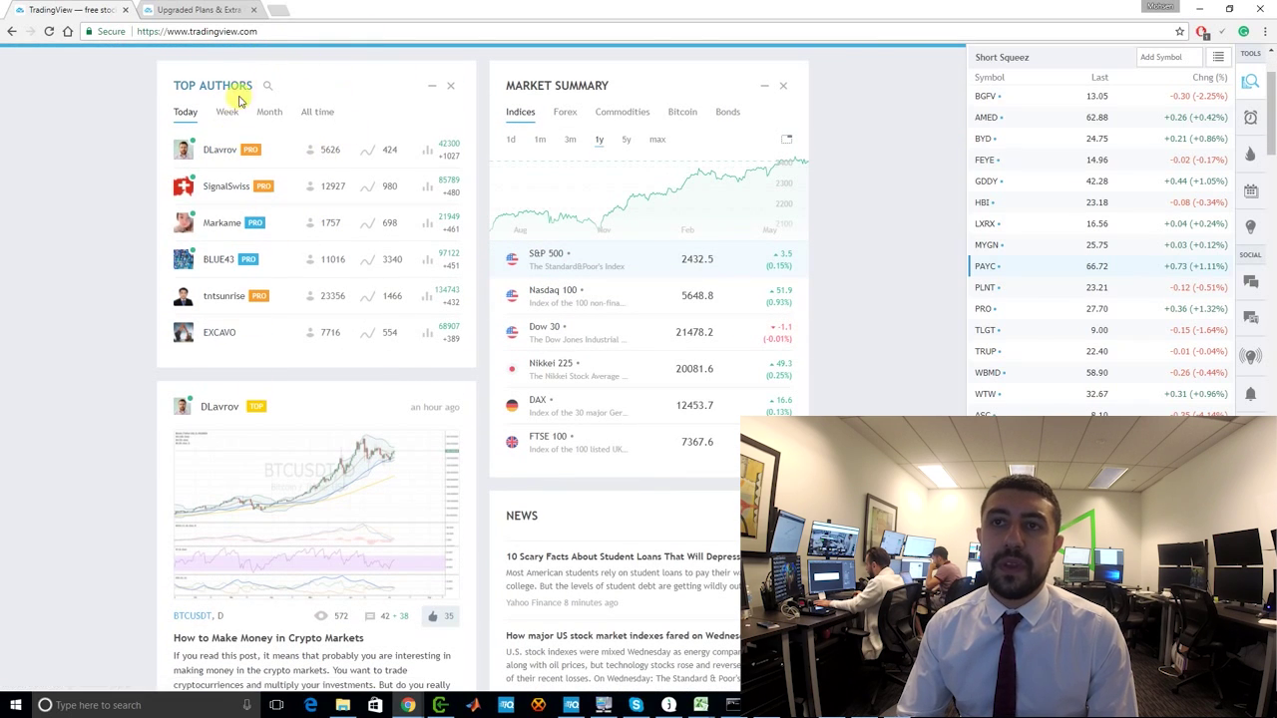
{"action": "mouse_move", "coordinate": [235, 156]}
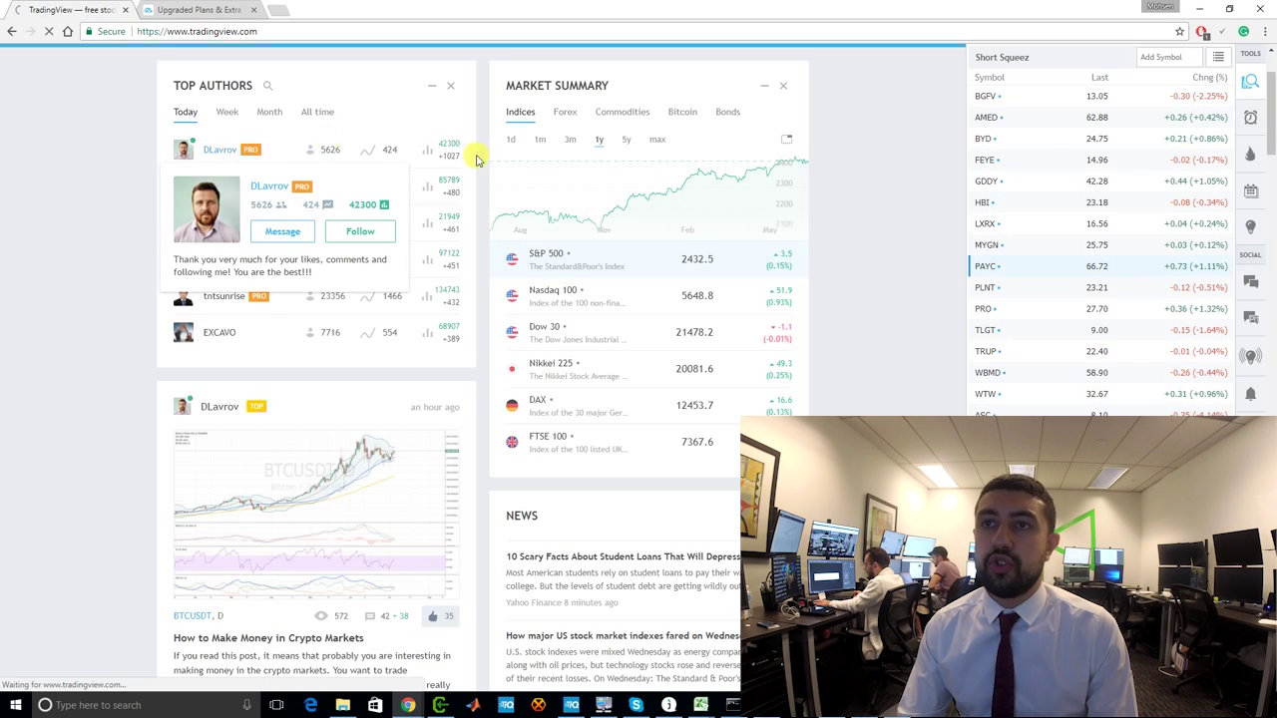
Open the top author's profile and read the BTCUSDT 'How to Make Money in Crypto Markets' idea and comments
{"action": "left_click", "coordinate": [244, 151]}
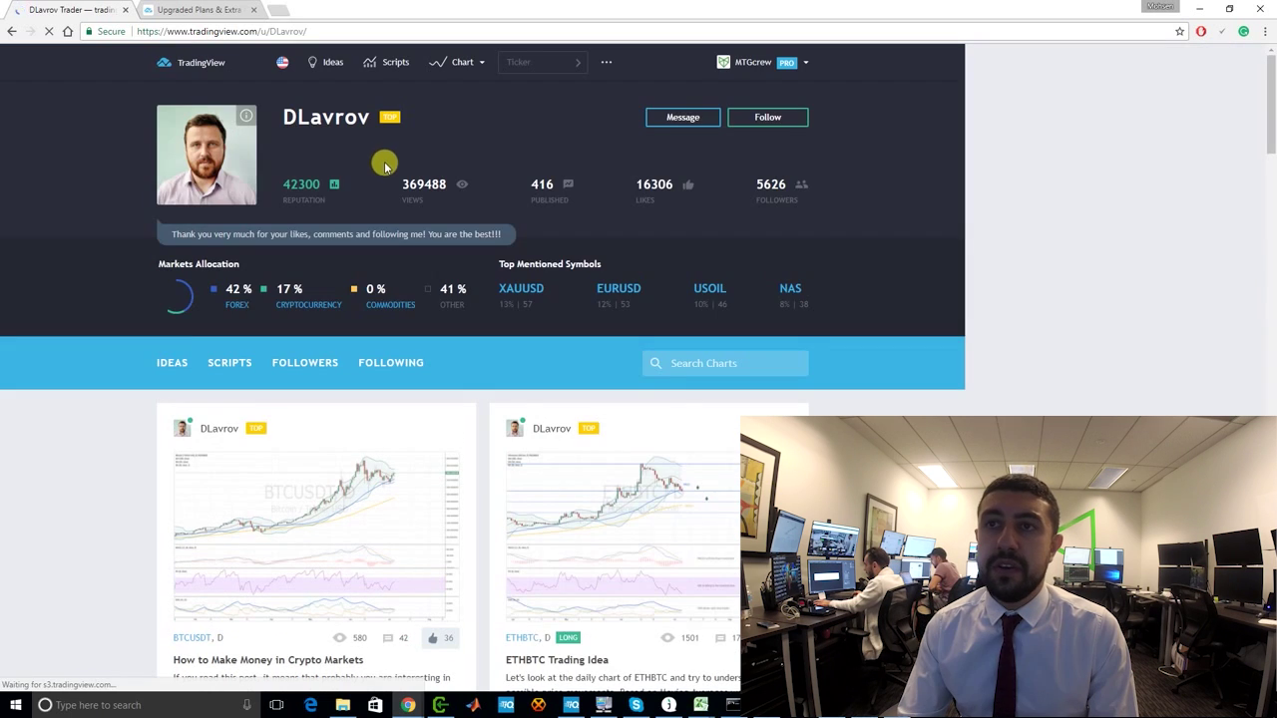
{"action": "scroll", "coordinate": [329, 249], "scroll_direction": "down", "scroll_amount": 3}
{"action": "left_click", "coordinate": [331, 288]}
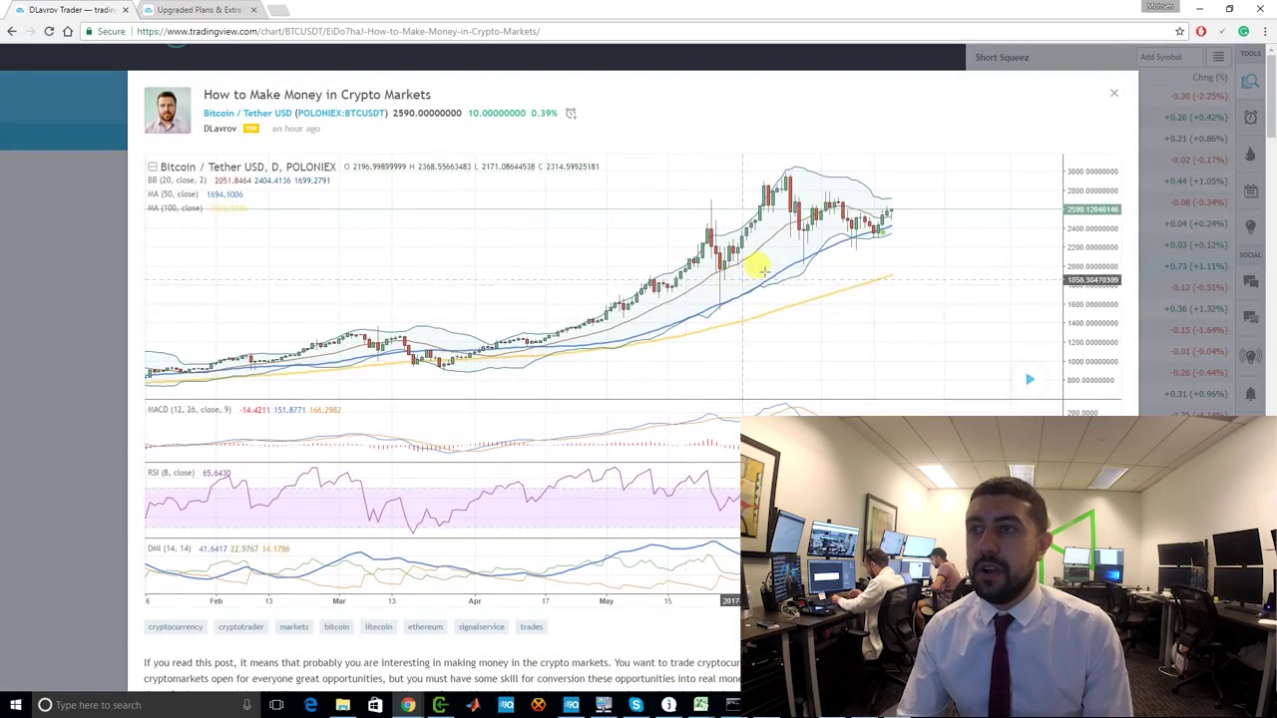
{"action": "scroll", "coordinate": [589, 453], "scroll_direction": "down", "scroll_amount": 6}
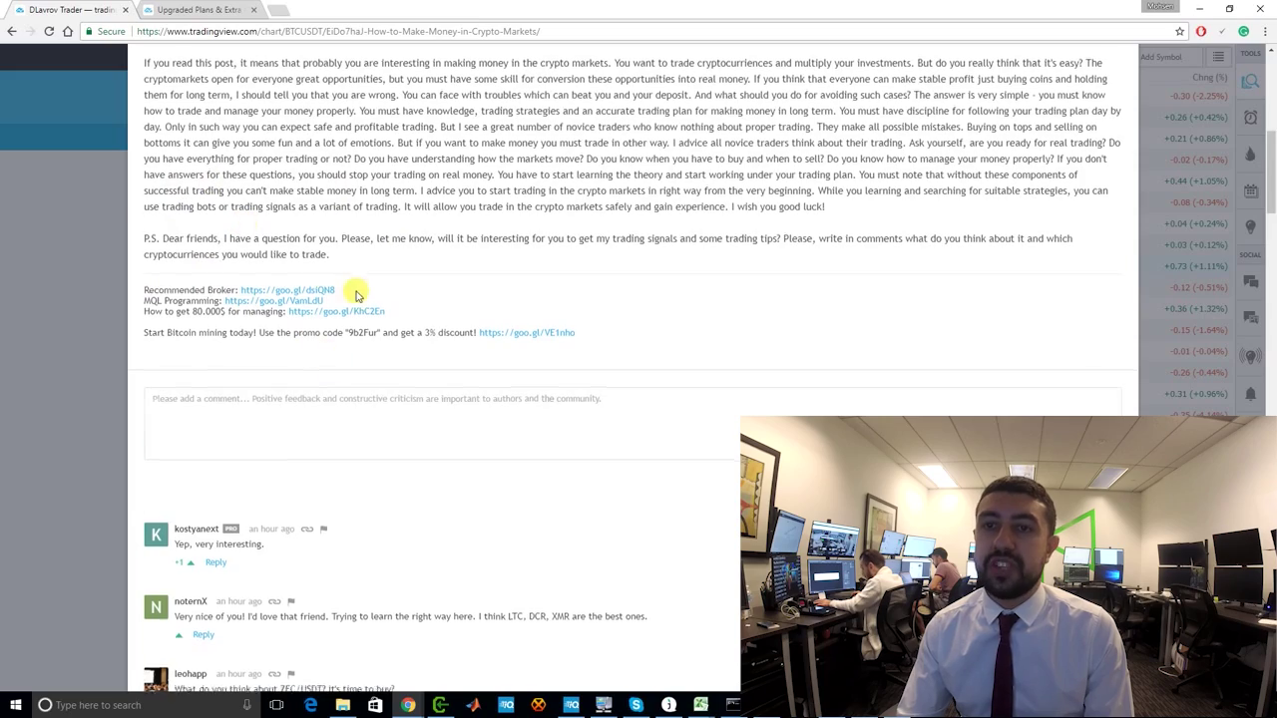
{"action": "scroll", "coordinate": [347, 65], "scroll_direction": "down", "scroll_amount": 3}
{"action": "scroll", "coordinate": [335, 339], "scroll_direction": "down", "scroll_amount": 5}
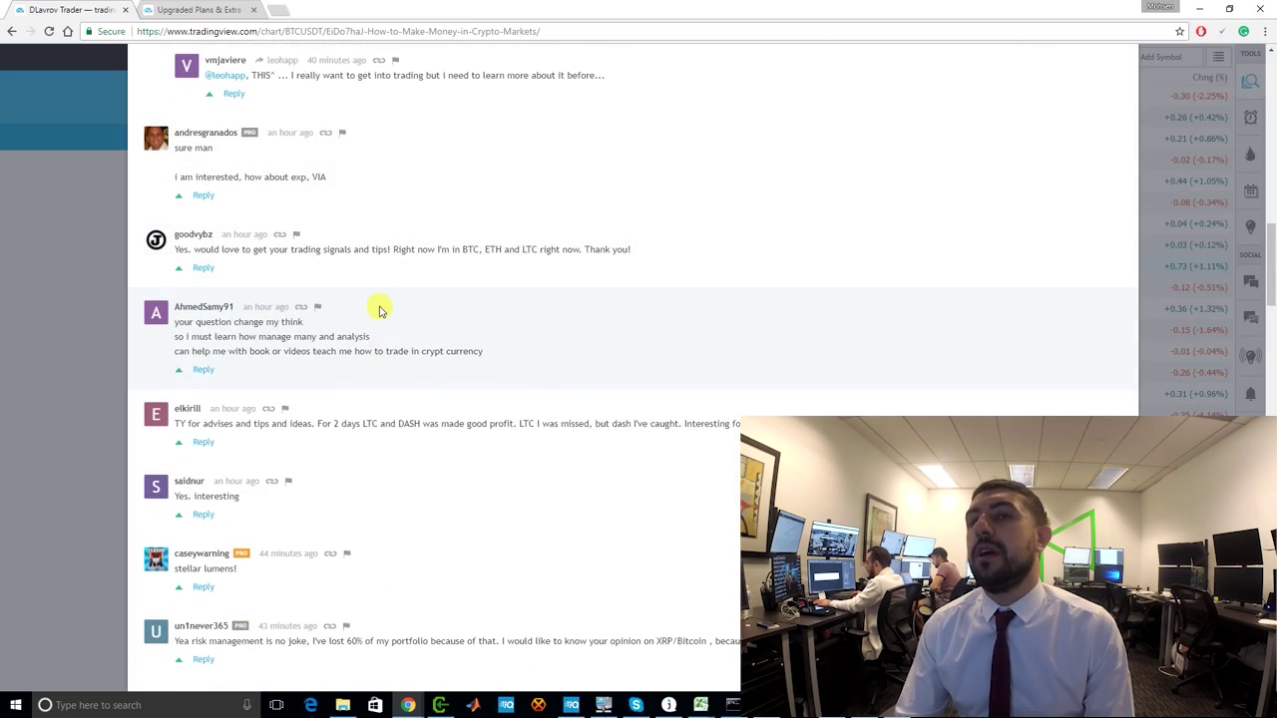
{"action": "scroll", "coordinate": [383, 305], "scroll_direction": "up", "scroll_amount": 15}
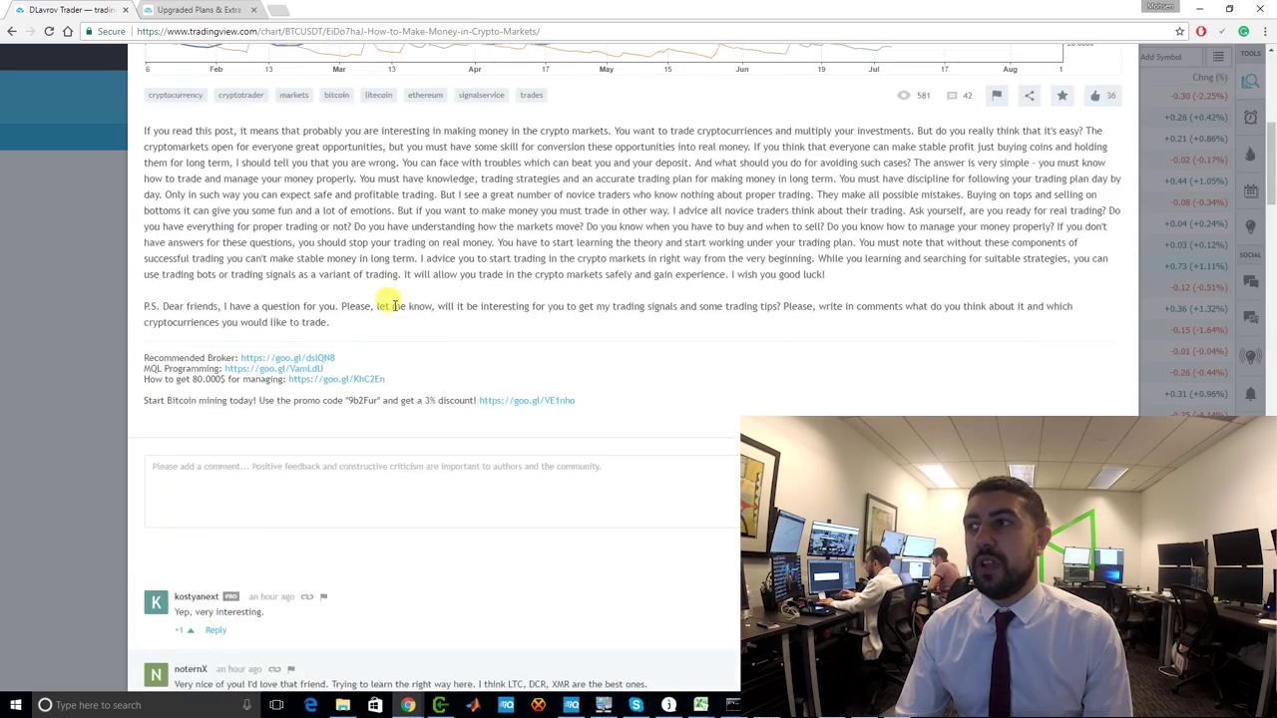
{"action": "left_click", "coordinate": [22, 230]}
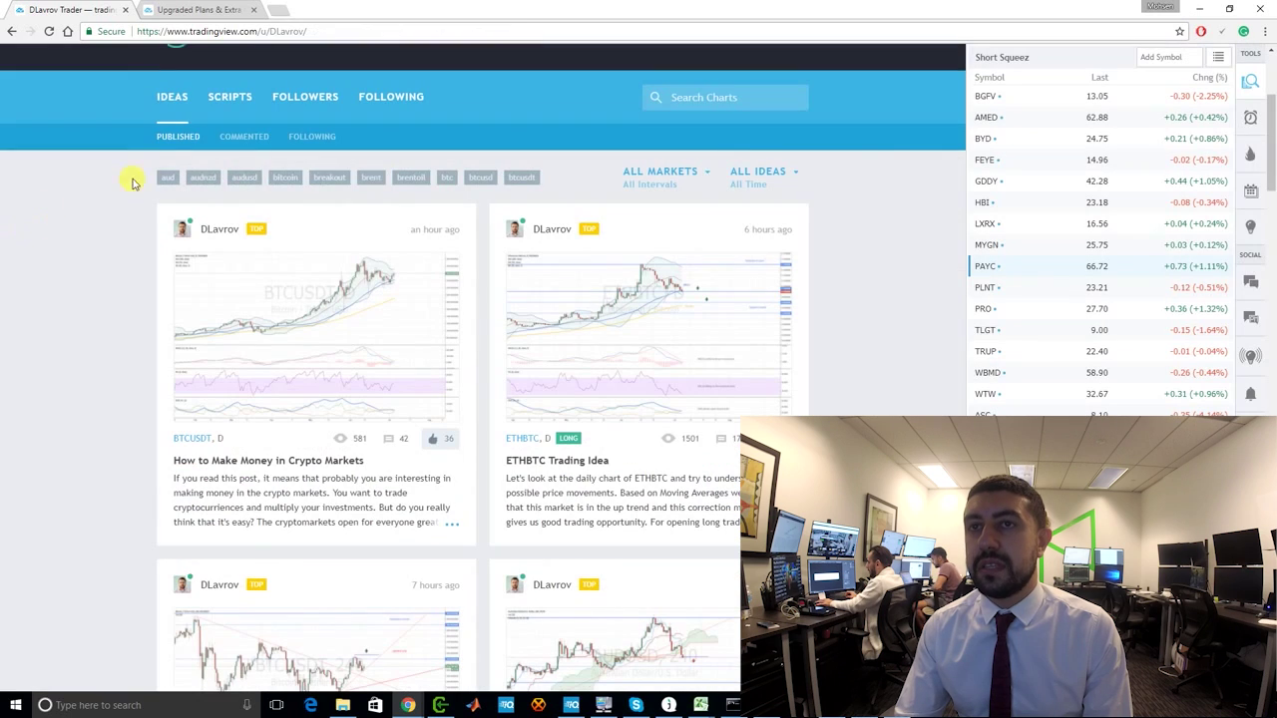
Return to the TradingView home page and scroll through its ideas feed
{"action": "scroll", "coordinate": [162, 107], "scroll_direction": "up", "scroll_amount": 3}
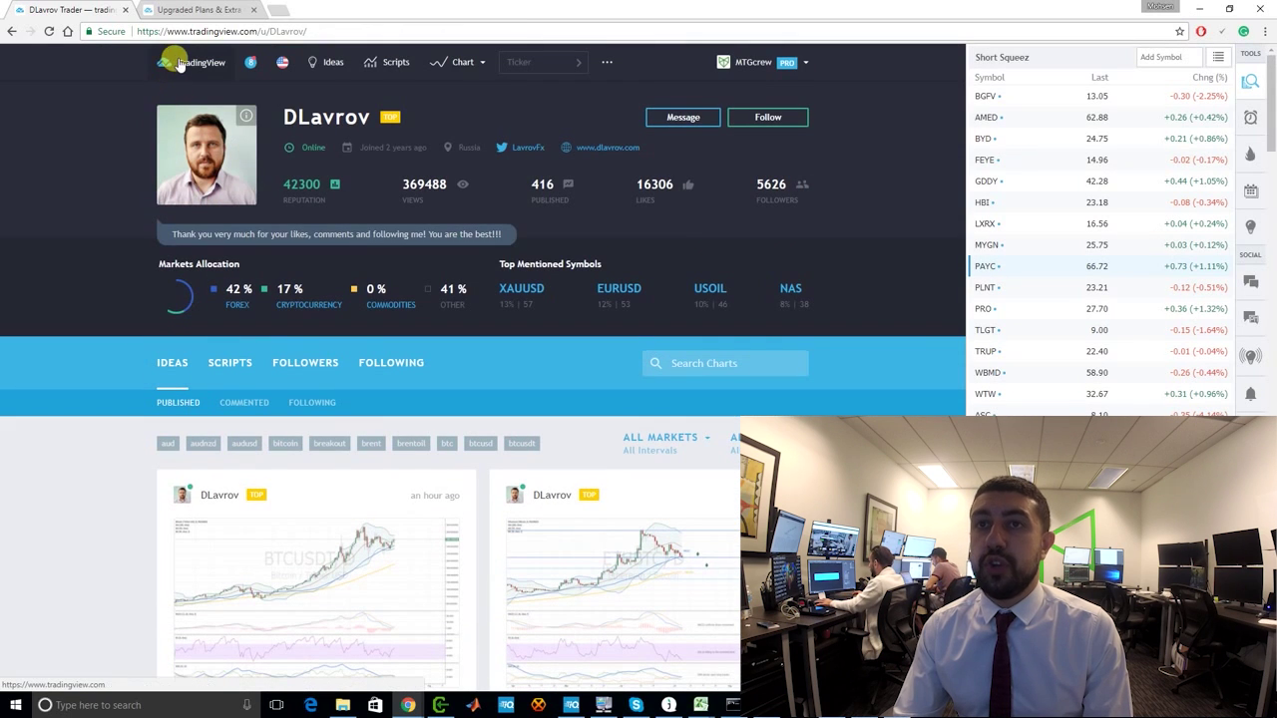
{"action": "left_click", "coordinate": [180, 63]}
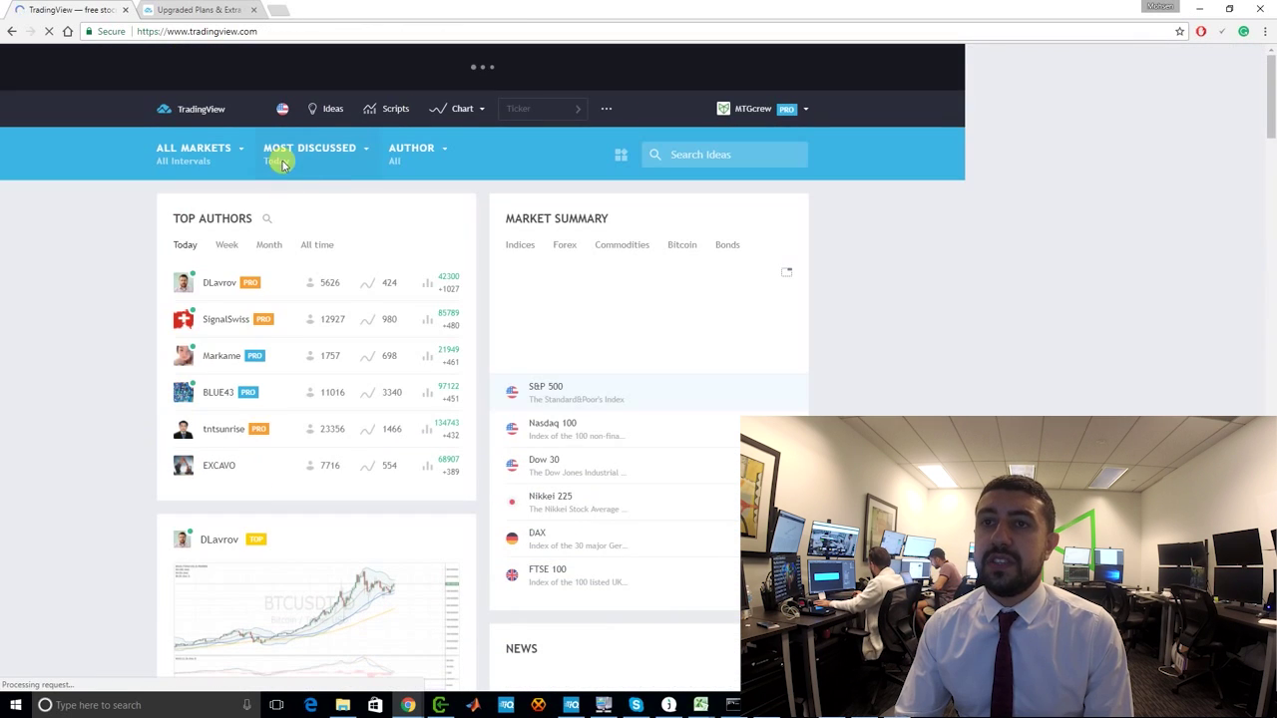
{"action": "scroll", "coordinate": [409, 329], "scroll_direction": "down", "scroll_amount": 1}
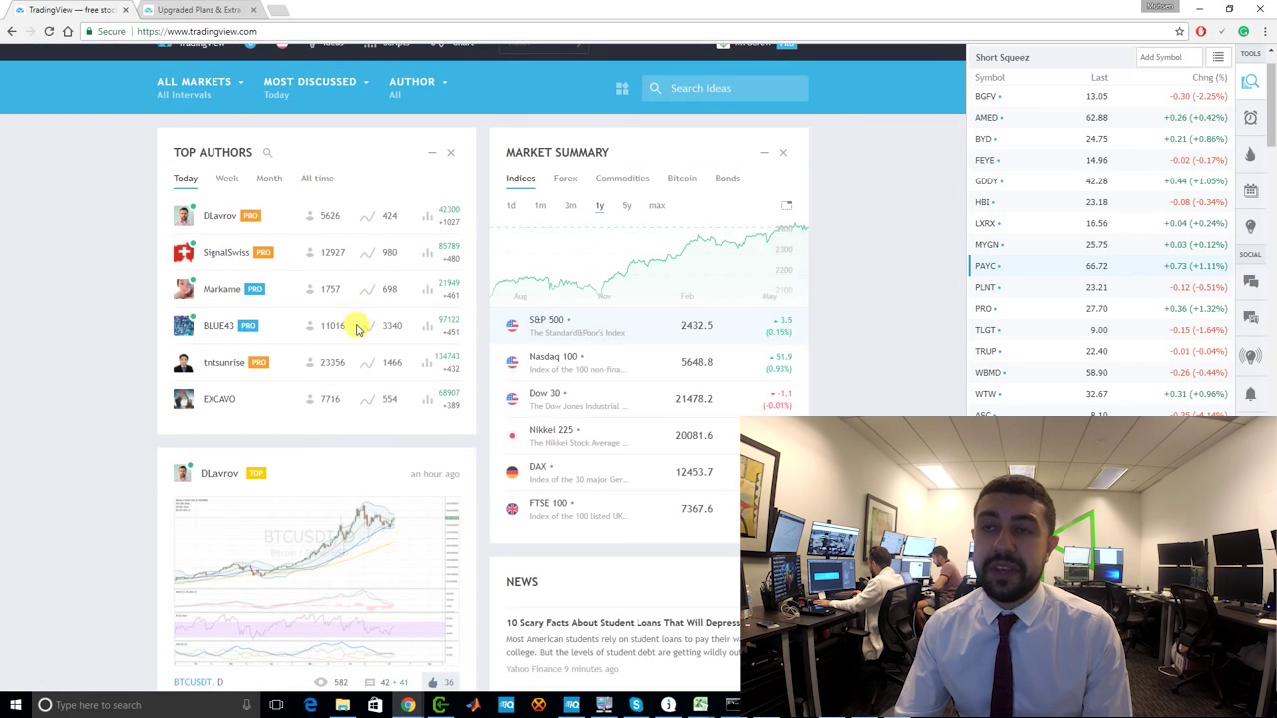
{"action": "scroll", "coordinate": [357, 294], "scroll_direction": "down", "scroll_amount": 5}
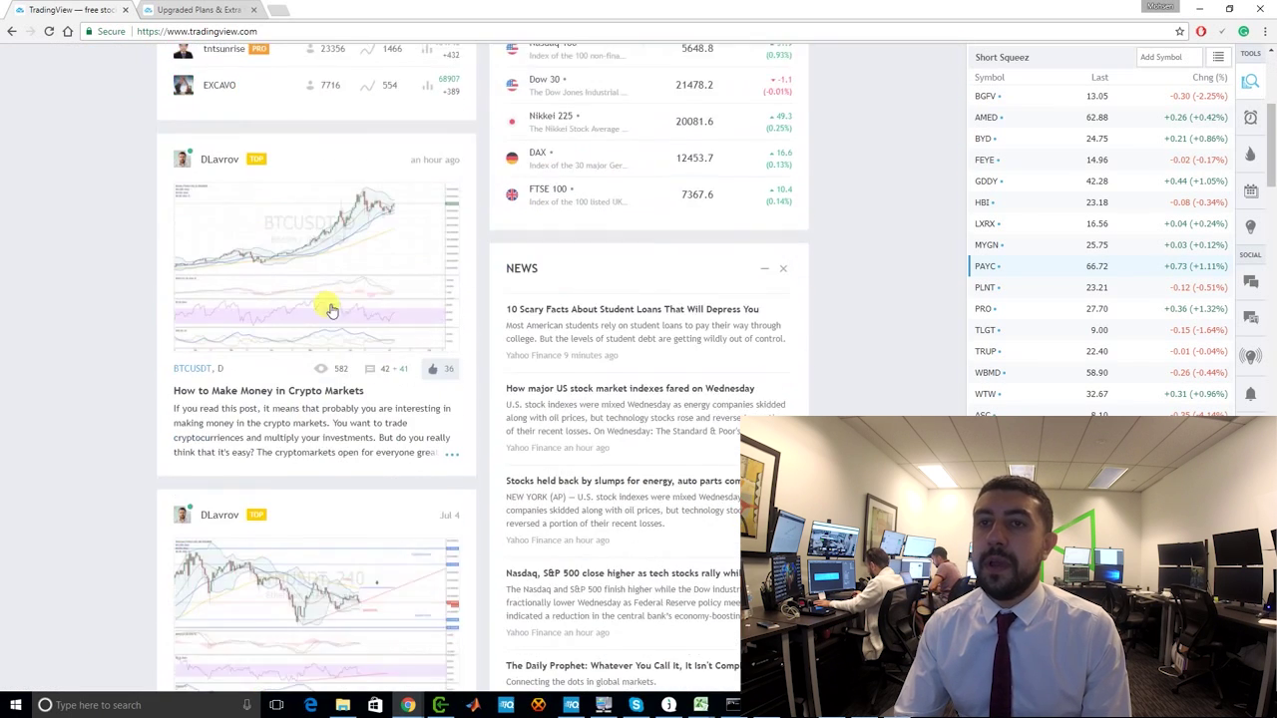
{"action": "scroll", "coordinate": [399, 419], "scroll_direction": "down", "scroll_amount": 2}
{"action": "scroll", "coordinate": [578, 527], "scroll_direction": "up", "scroll_amount": 5}
{"action": "scroll", "coordinate": [577, 528], "scroll_direction": "up", "scroll_amount": 3}
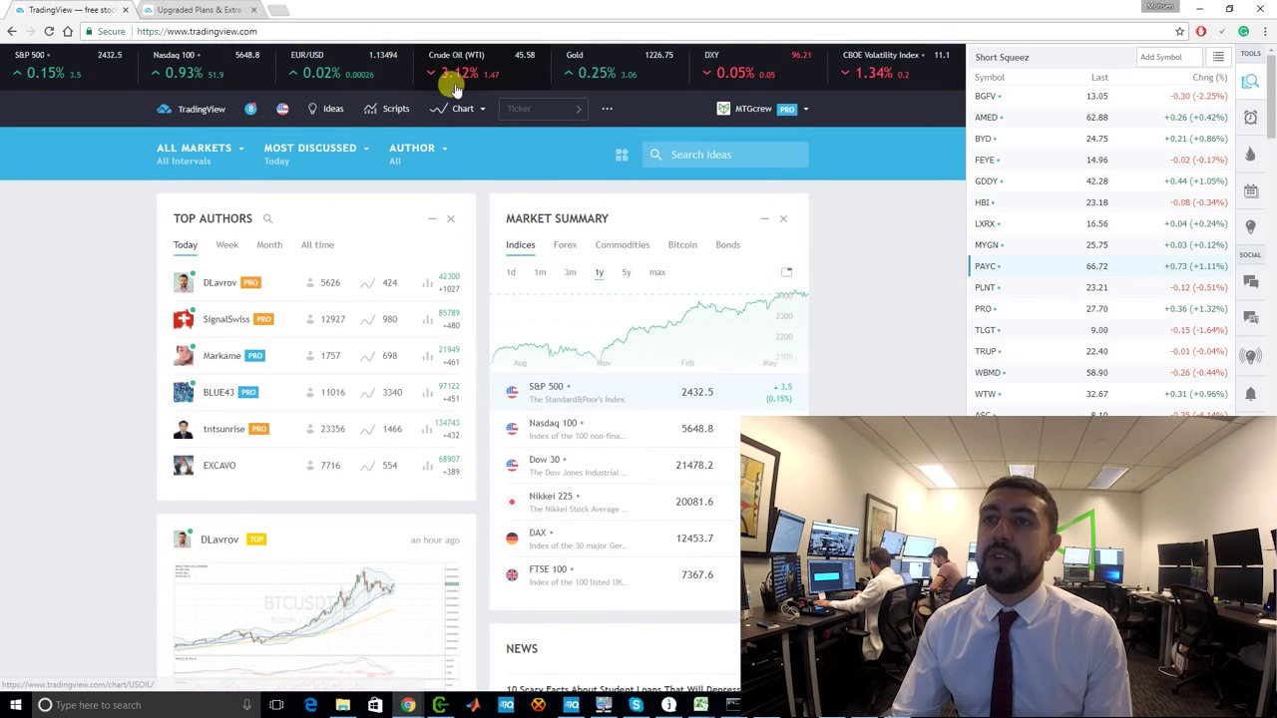
Look over the ALL MARKETS and MOST DISCUSSED idea filters, then list the saved chart layouts
{"action": "left_click", "coordinate": [221, 160]}
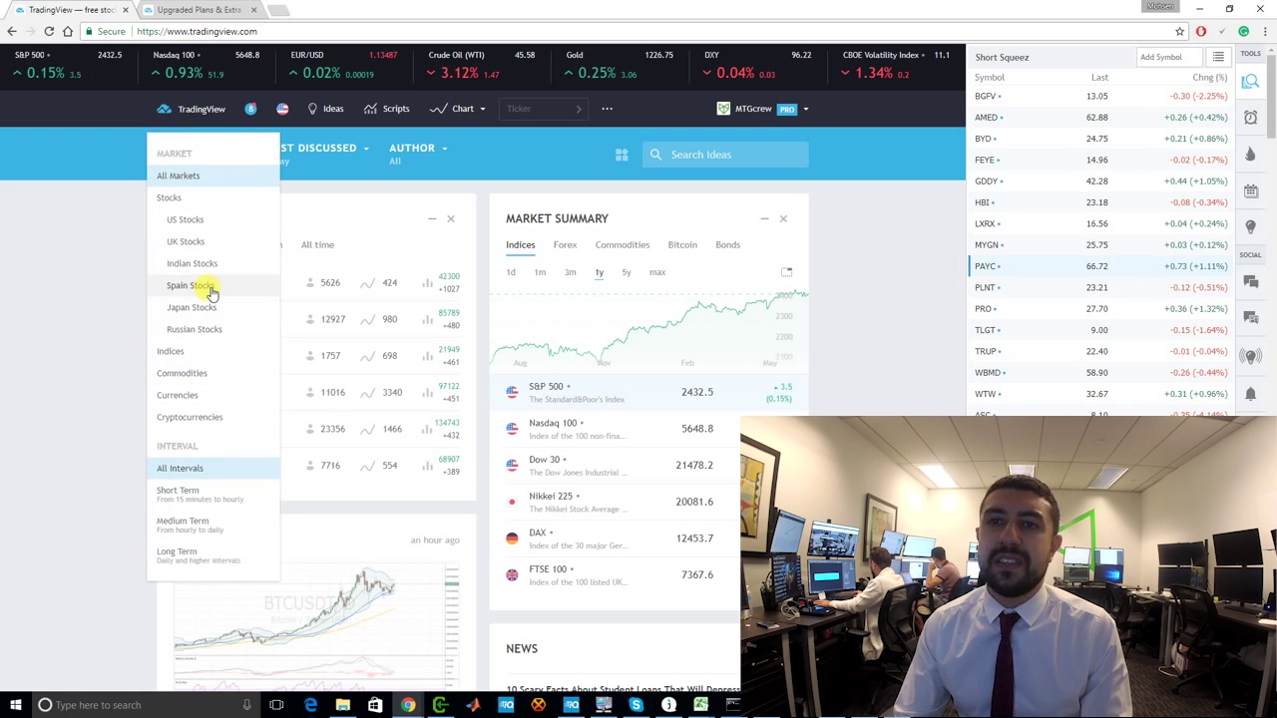
{"action": "left_click", "coordinate": [300, 149]}
{"action": "left_click", "coordinate": [150, 210]}
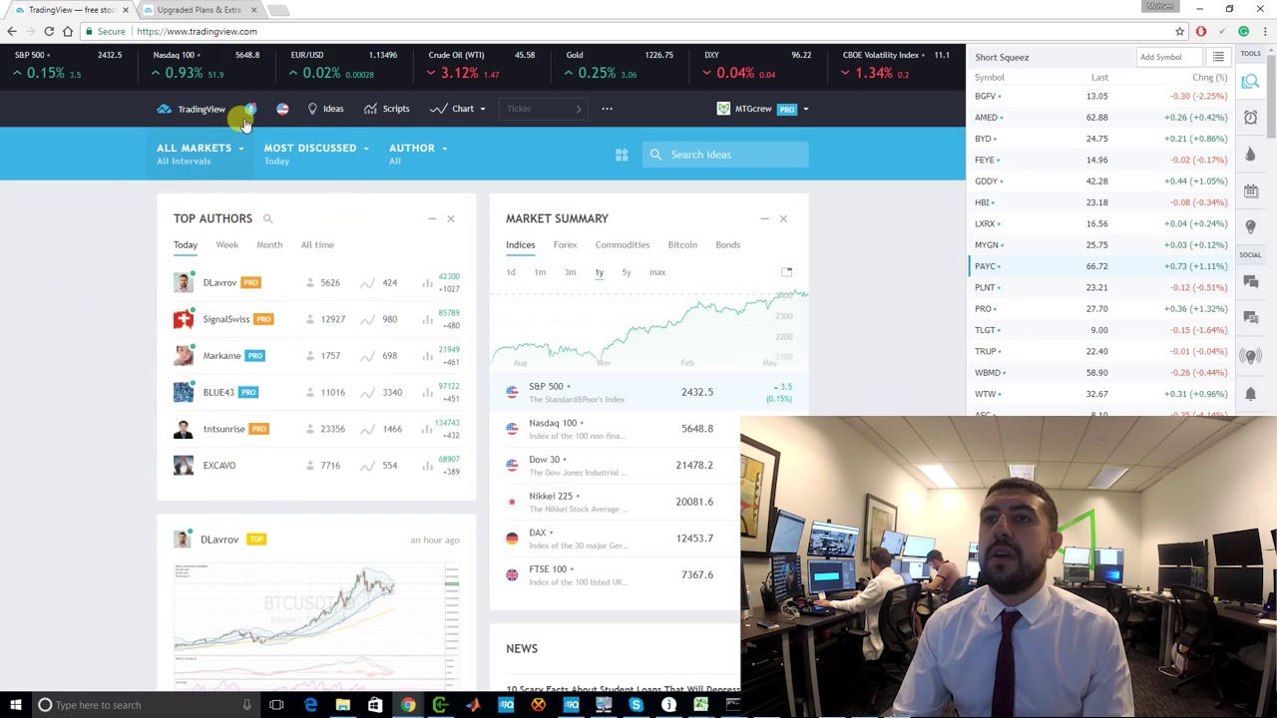
{"action": "left_click", "coordinate": [445, 112]}
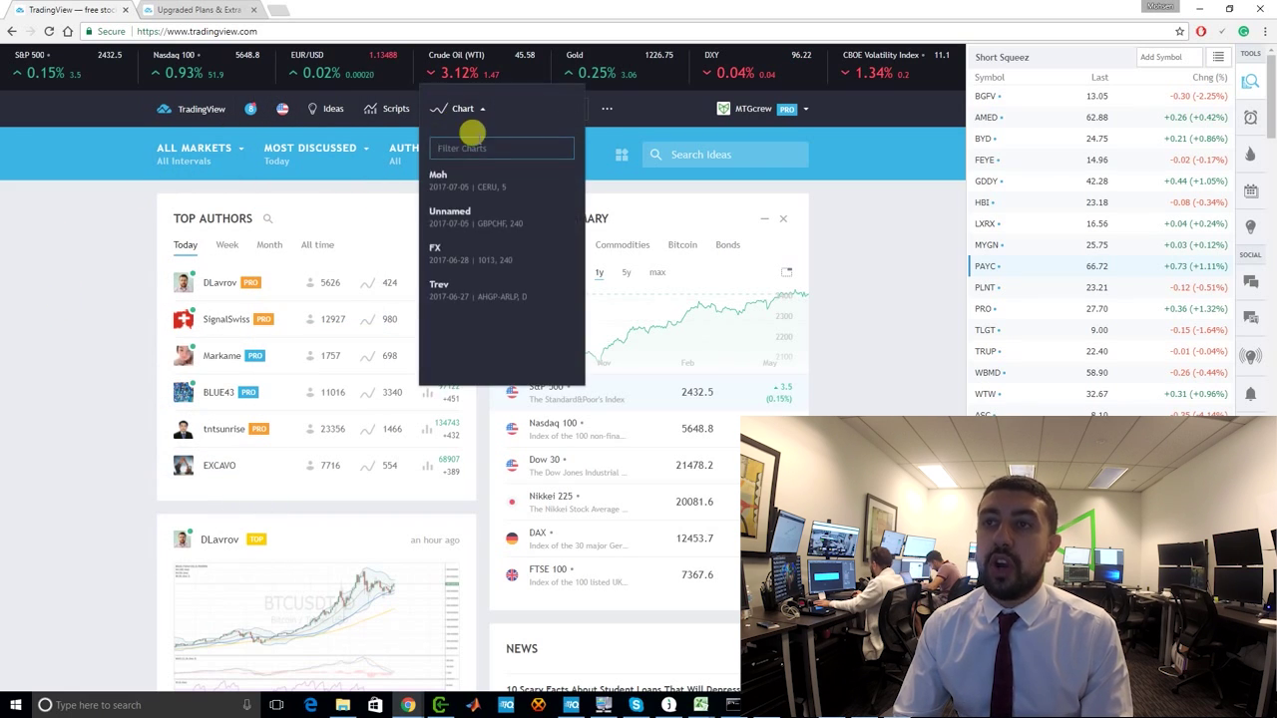
Open the saved 'Moh' chart layout and change its symbol from PAYC to AAPL
{"action": "left_click", "coordinate": [465, 185]}
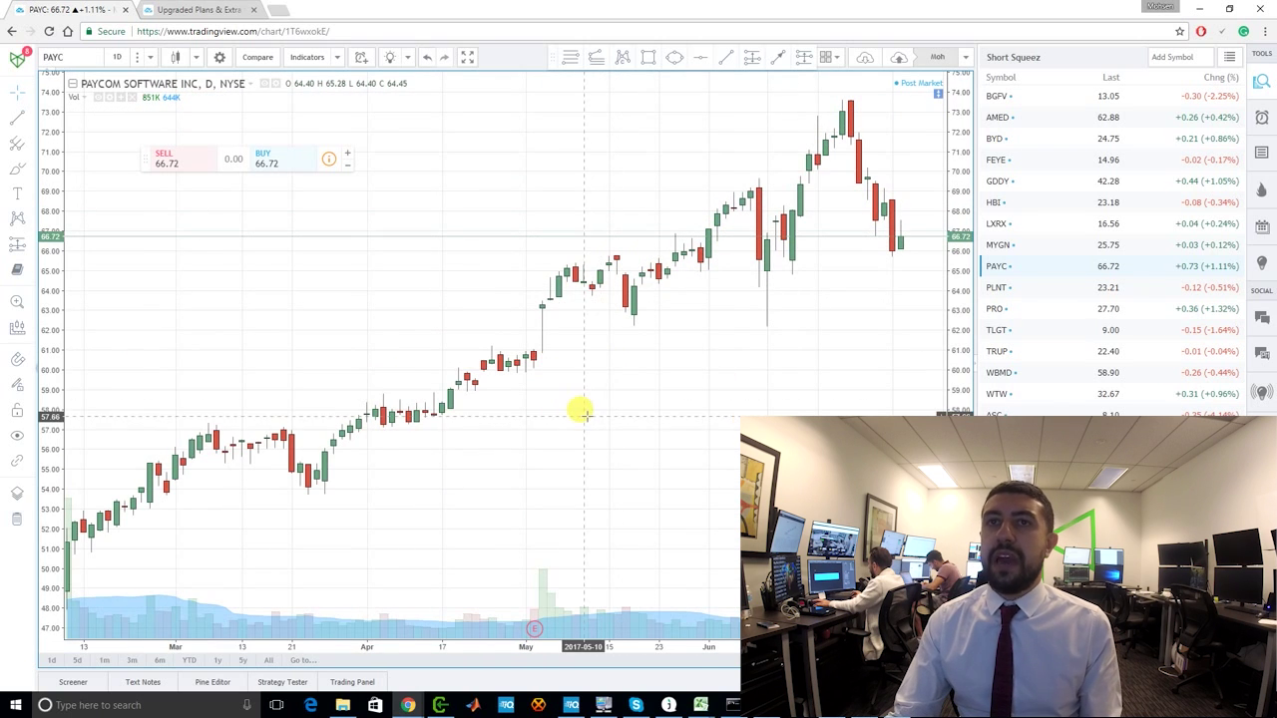
{"action": "left_click", "coordinate": [58, 55]}
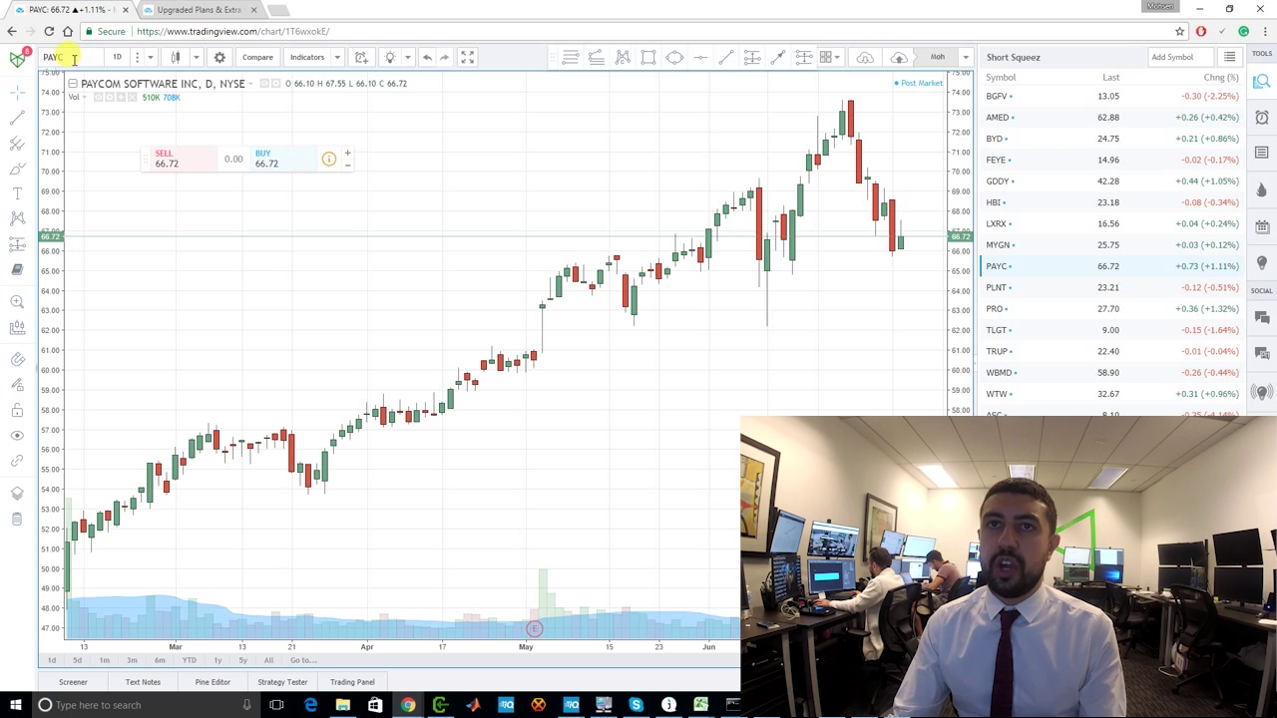
{"action": "type", "text": "AAPL"}
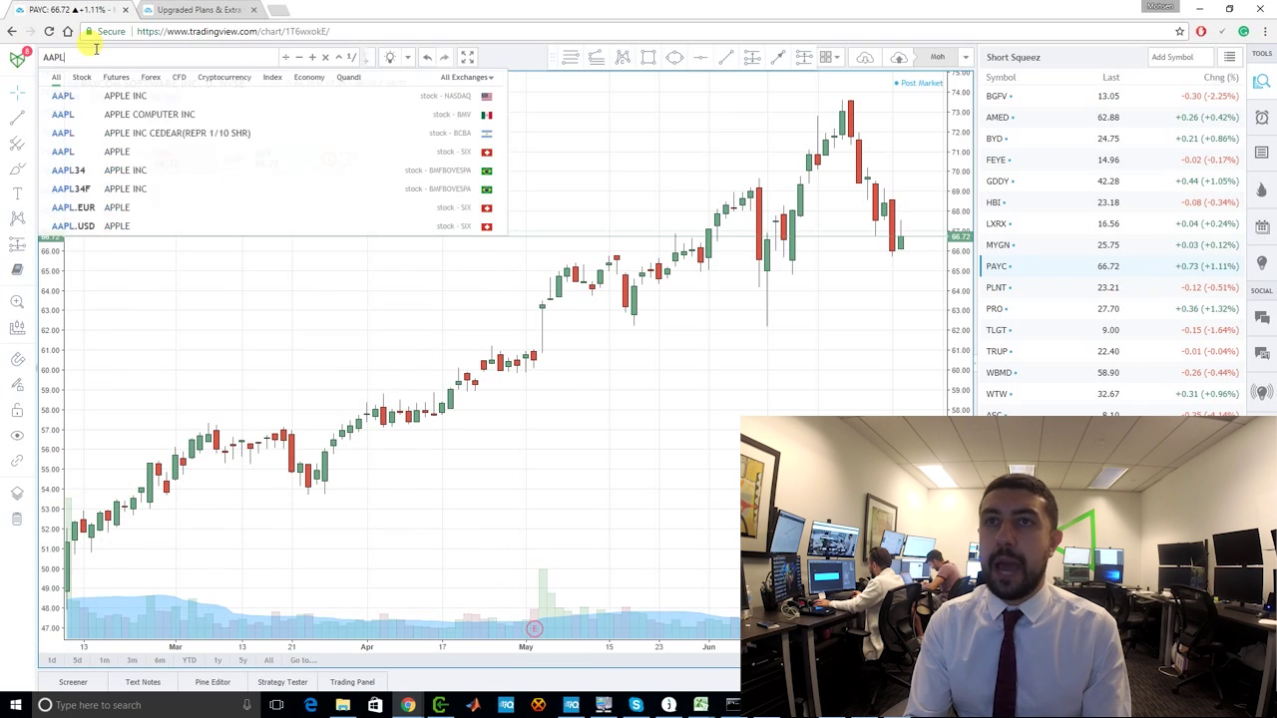
{"action": "key", "text": "Return"}
{"action": "scroll", "coordinate": [768, 342], "scroll_direction": "down", "scroll_amount": 5}
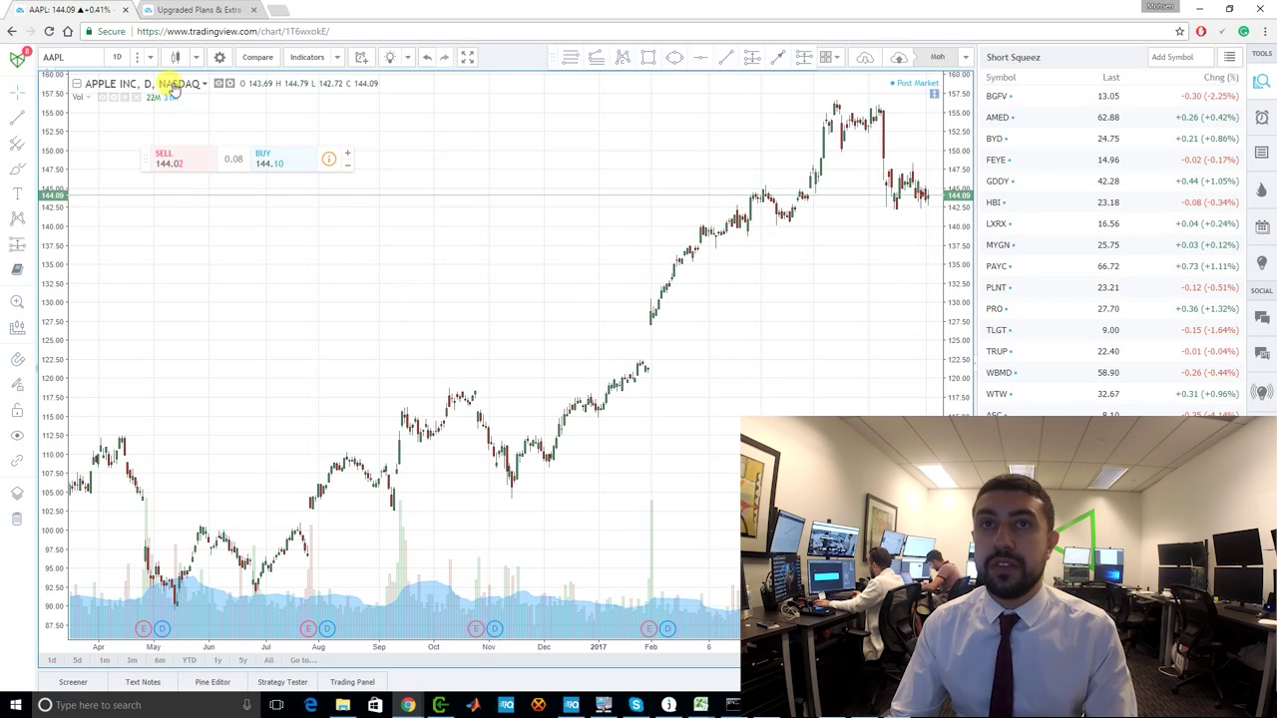
{"action": "left_click", "coordinate": [17, 121]}
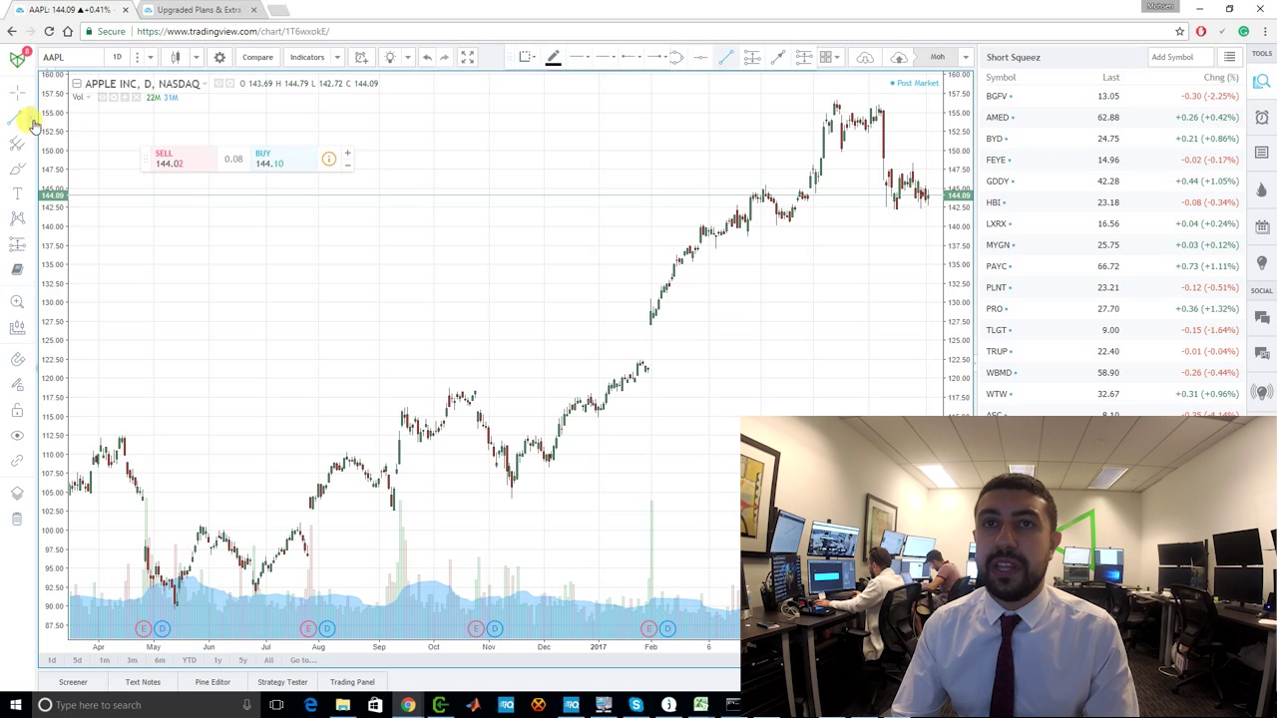
Draw a trend line along AAPL's rising lows from about 124.68 up to 152
{"action": "left_click", "coordinate": [33, 122]}
{"action": "left_click", "coordinate": [19, 124]}
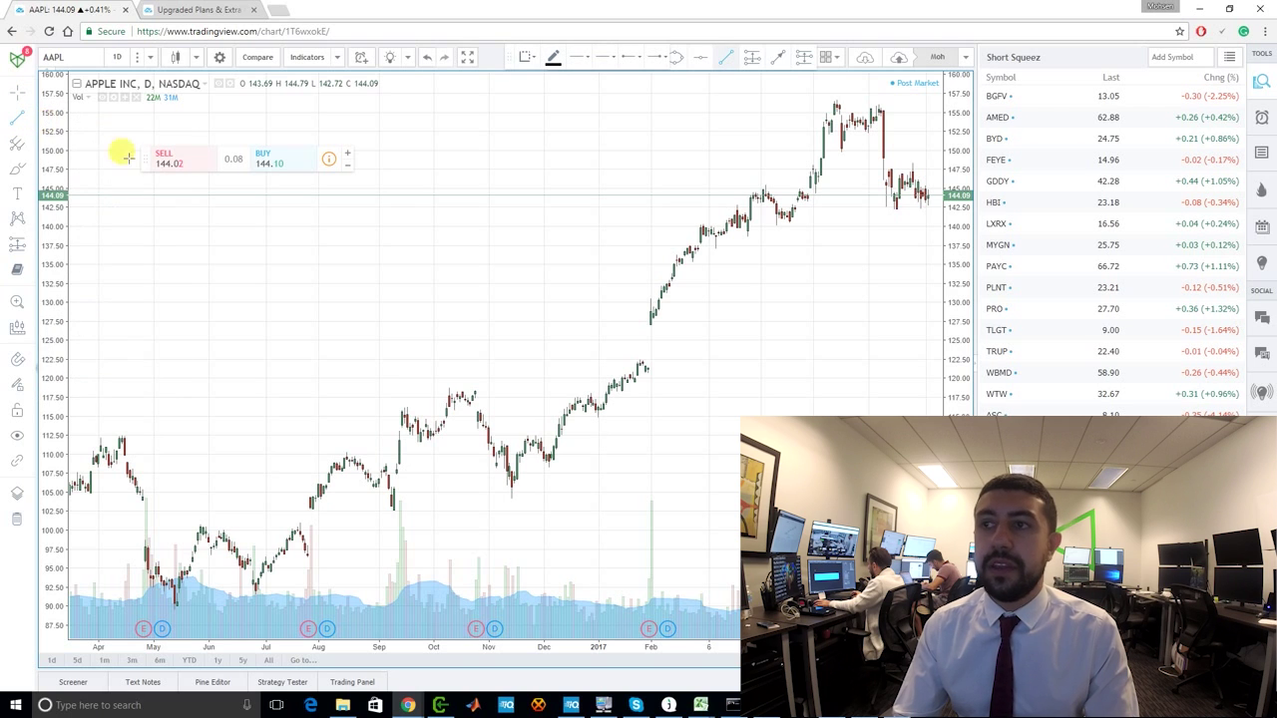
{"action": "left_click", "coordinate": [651, 486]}
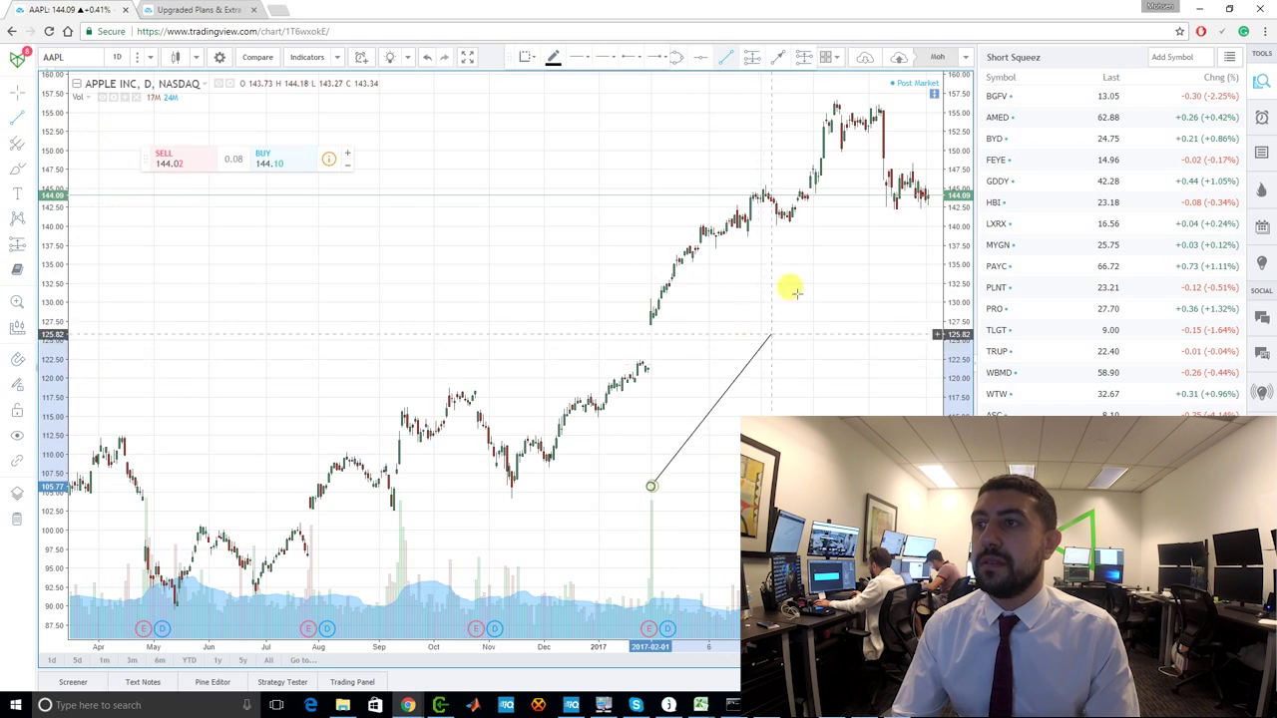
{"action": "left_click", "coordinate": [852, 176]}
{"action": "left_click_drag", "start_coordinate": [651, 482], "coordinate": [655, 342]}
{"action": "left_click_drag", "start_coordinate": [854, 179], "coordinate": [909, 134]}
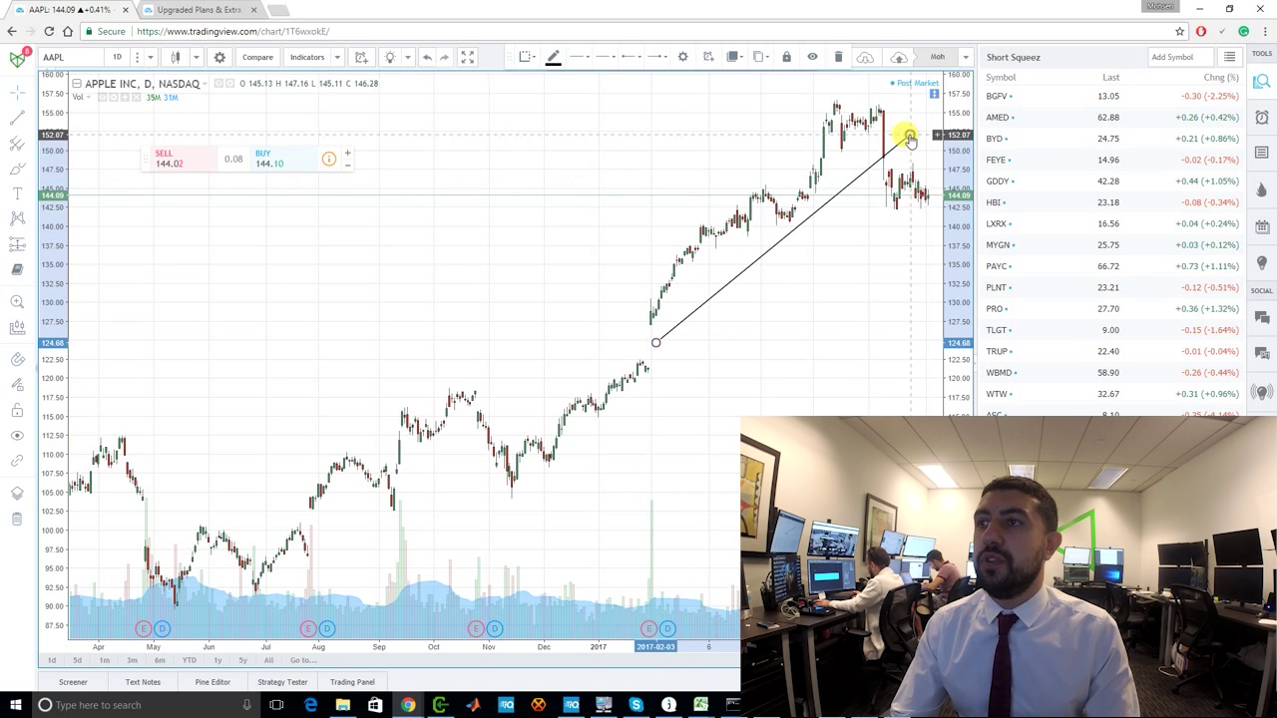
Make the trend line thicker and orange in its style settings
{"action": "double_click", "coordinate": [786, 226]}
{"action": "left_click", "coordinate": [607, 253]}
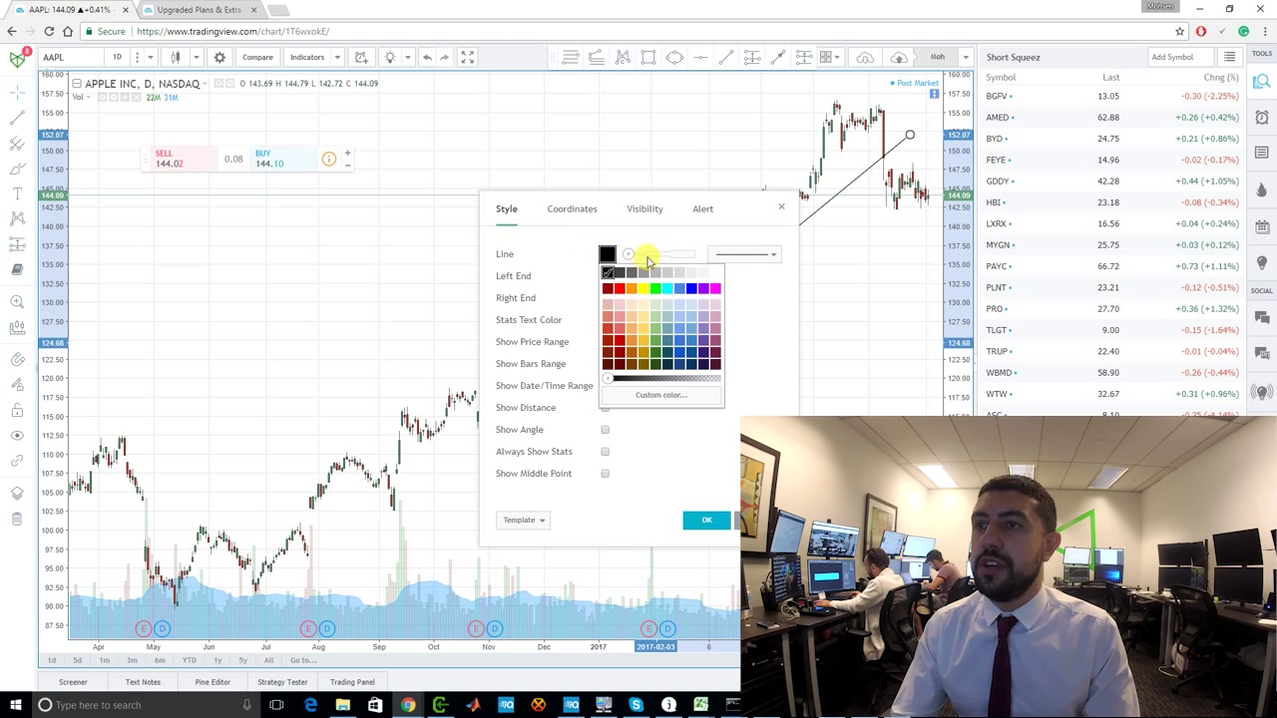
{"action": "left_click", "coordinate": [645, 255]}
{"action": "left_click_drag", "start_coordinate": [644, 255], "coordinate": [666, 257]}
{"action": "left_click", "coordinate": [608, 256]}
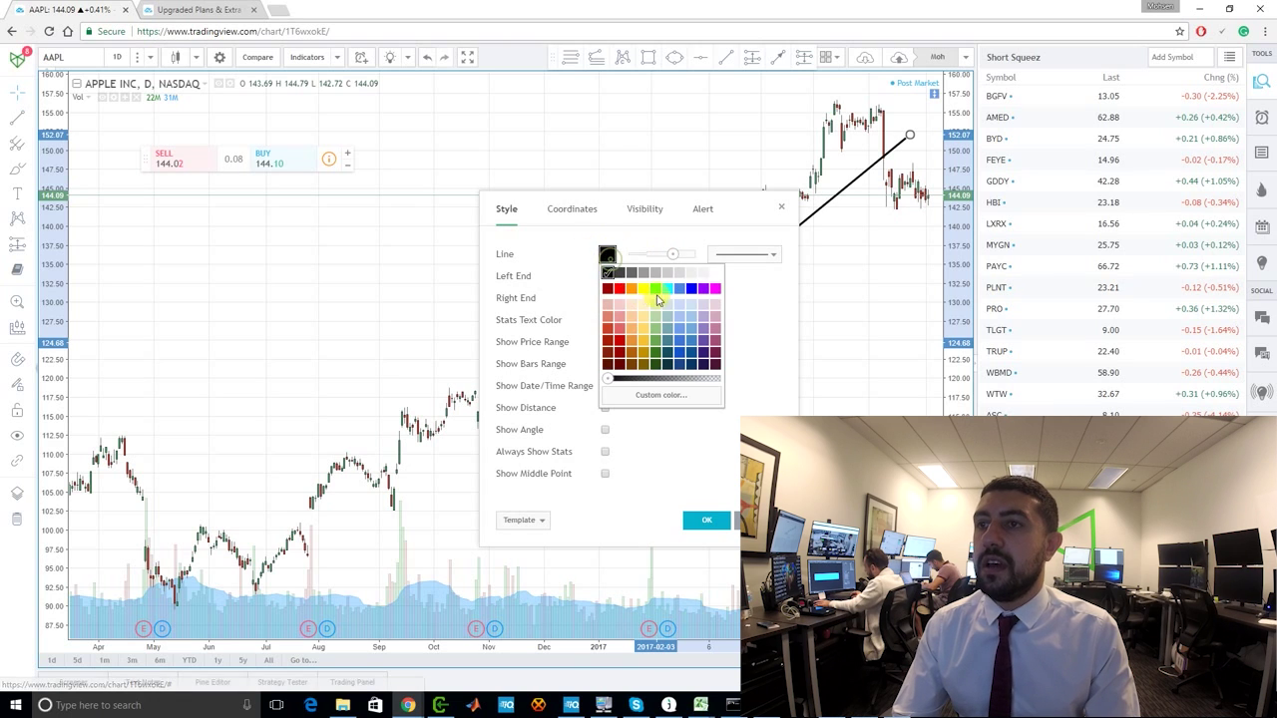
{"action": "left_click", "coordinate": [633, 289]}
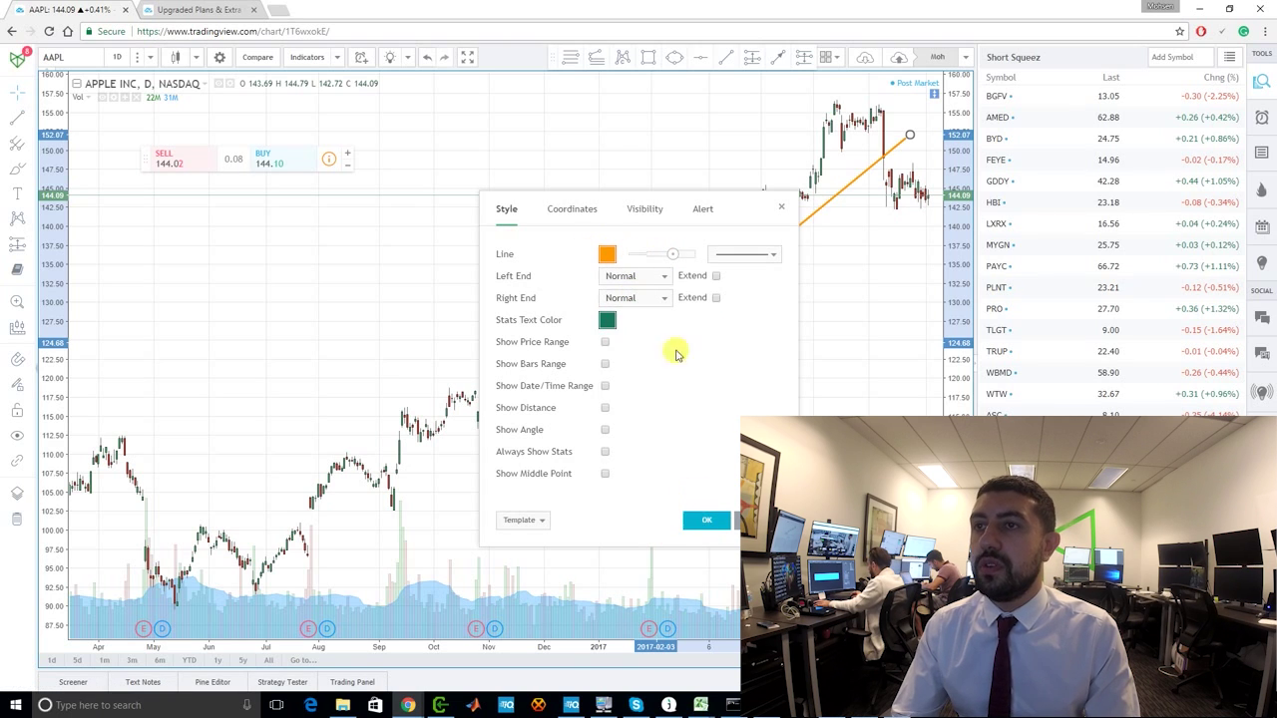
{"action": "left_click", "coordinate": [595, 215]}
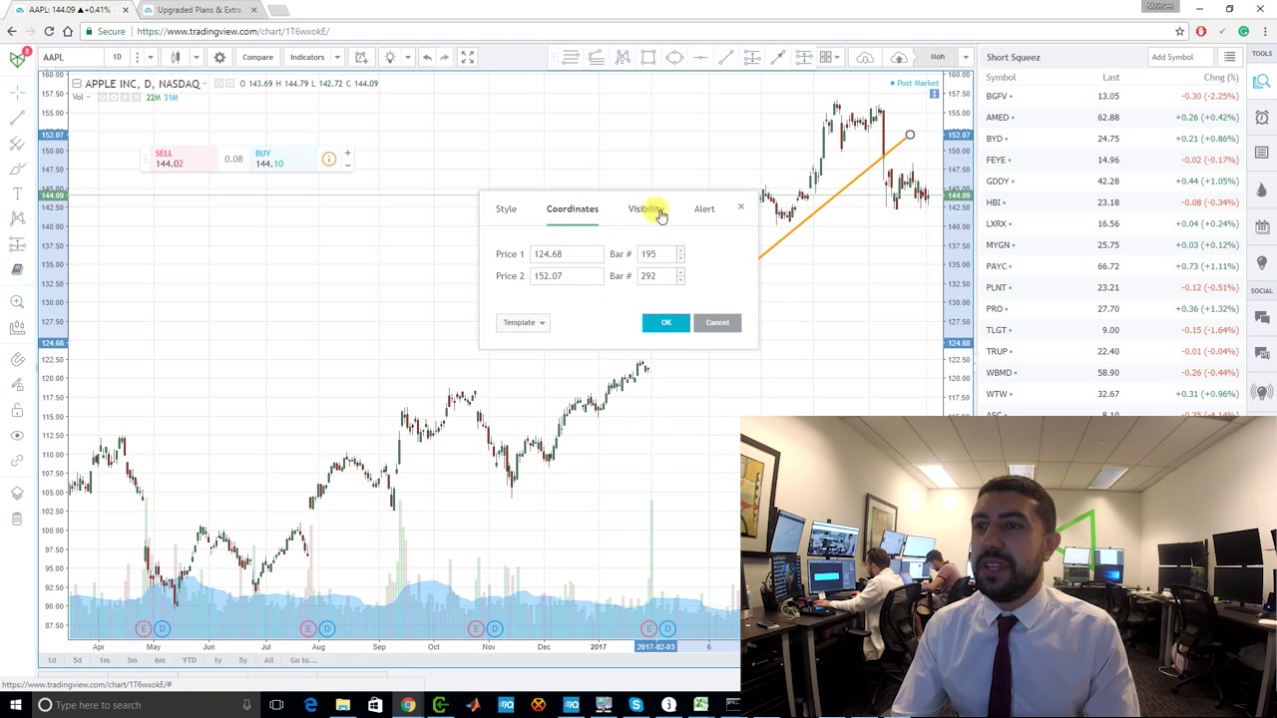
{"action": "left_click", "coordinate": [665, 322]}
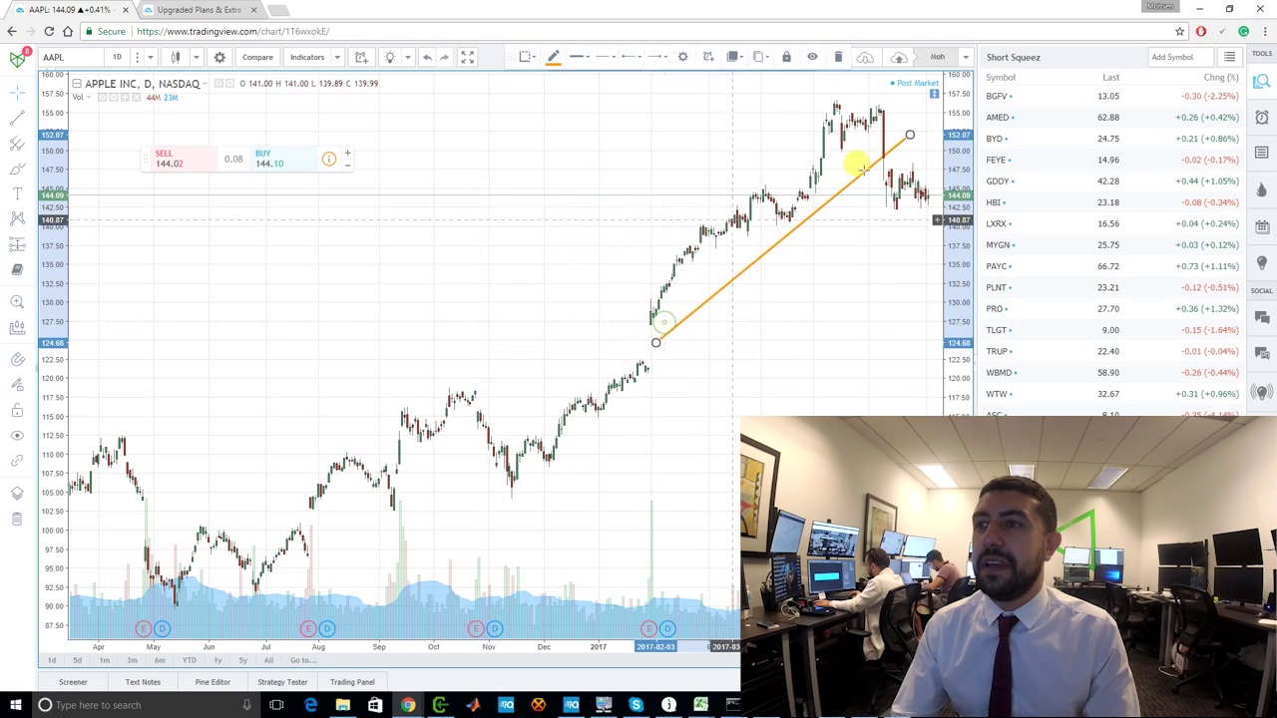
{"action": "left_click", "coordinate": [29, 146]}
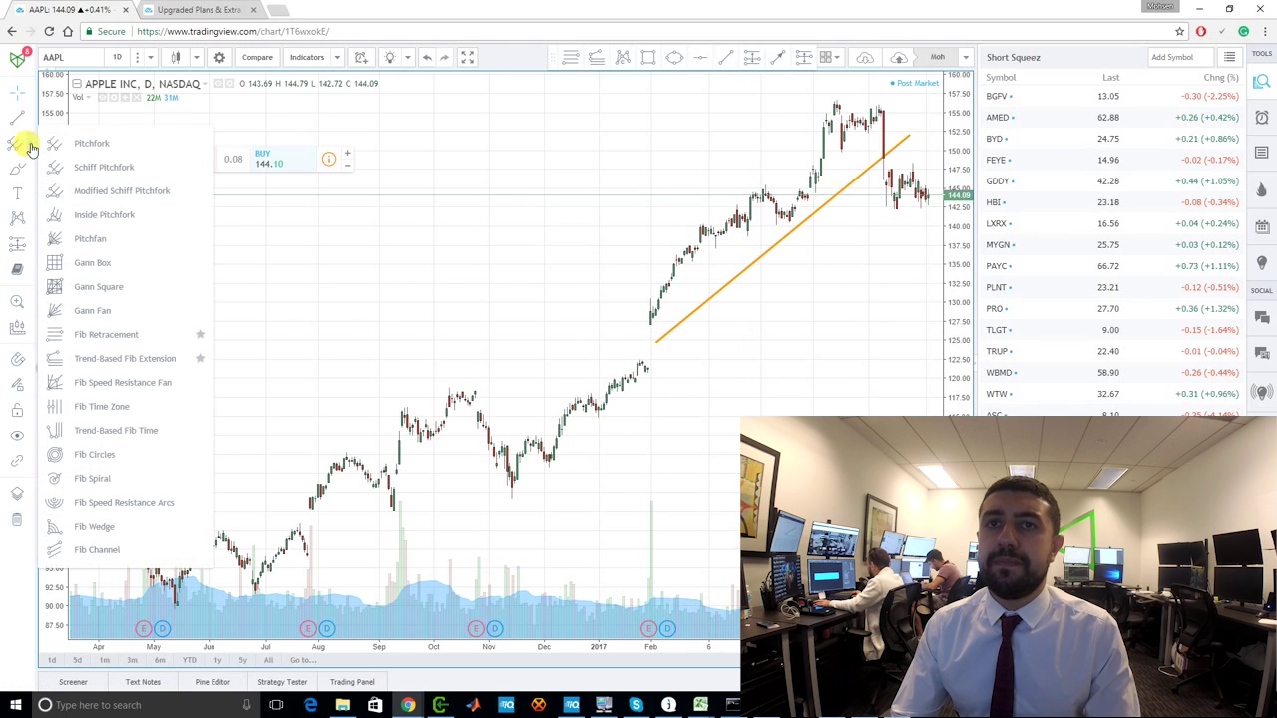
Draw a pitchfork on the early-2017 rally, anchored near 103.76 below the orange trend line
{"action": "left_click", "coordinate": [95, 148]}
{"action": "left_click", "coordinate": [583, 294]}
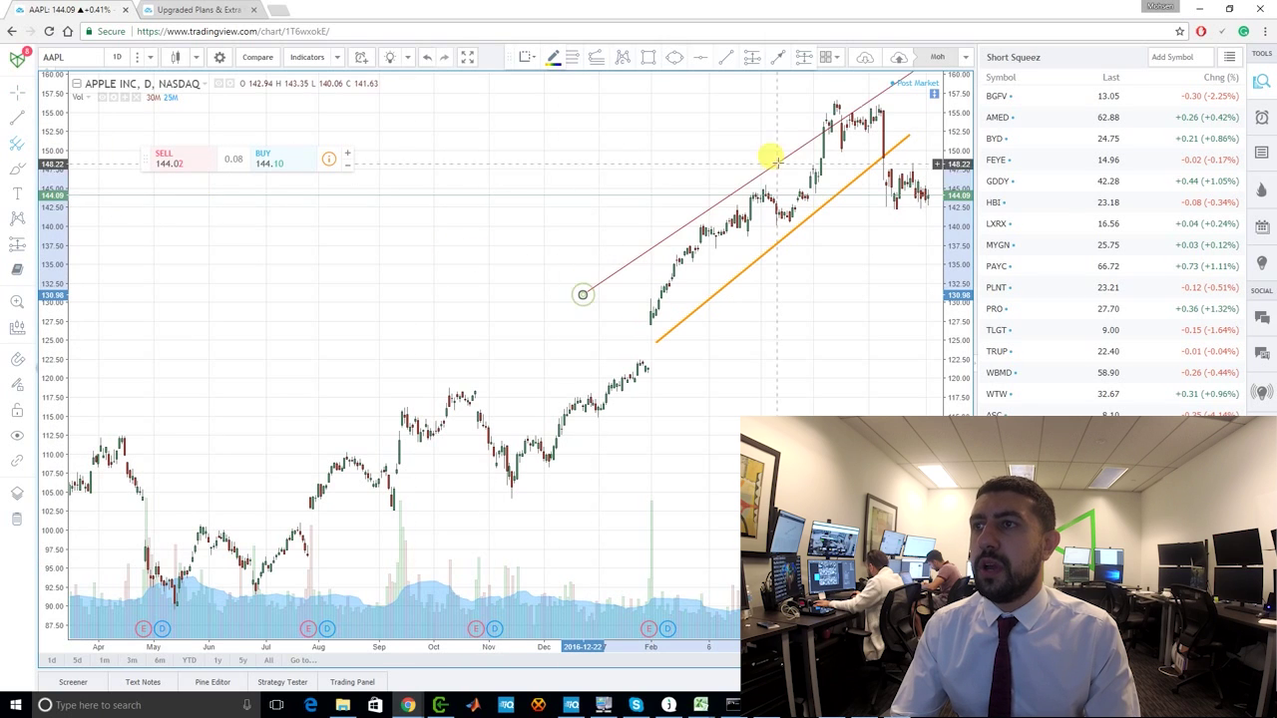
{"action": "left_click", "coordinate": [675, 213]}
{"action": "left_click", "coordinate": [613, 152]}
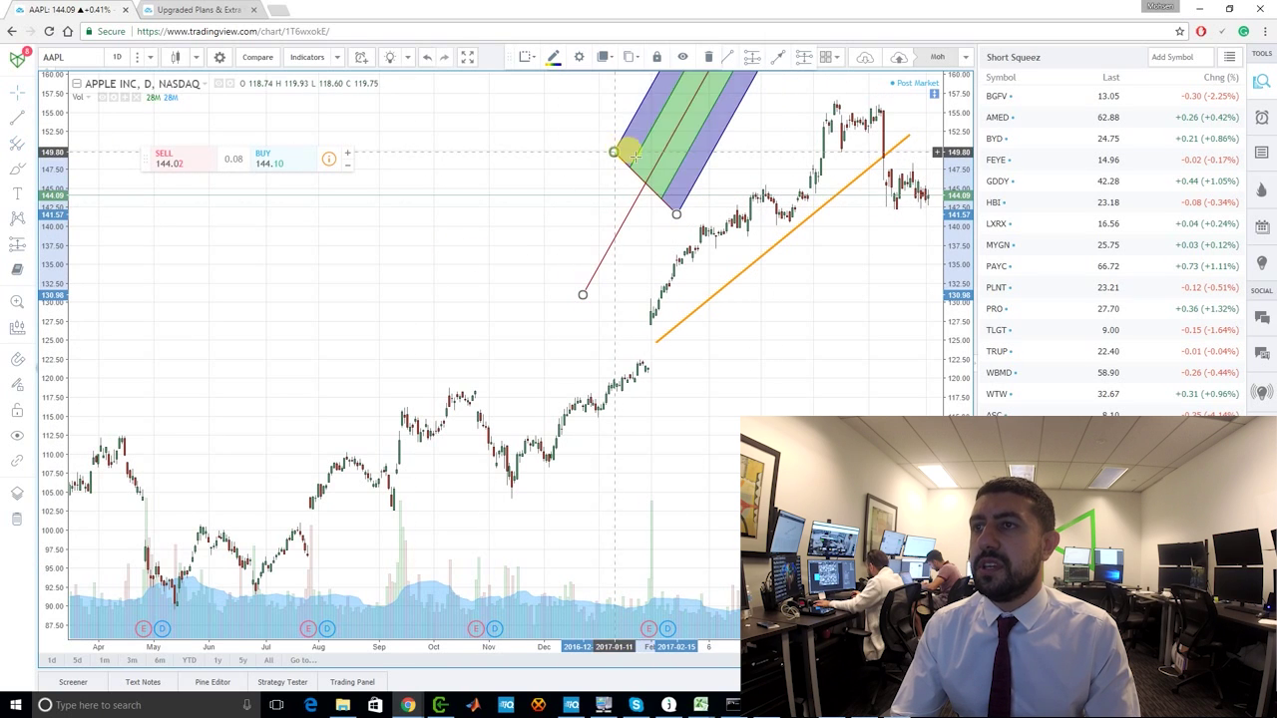
{"action": "left_click_drag", "start_coordinate": [693, 169], "coordinate": [708, 399]}
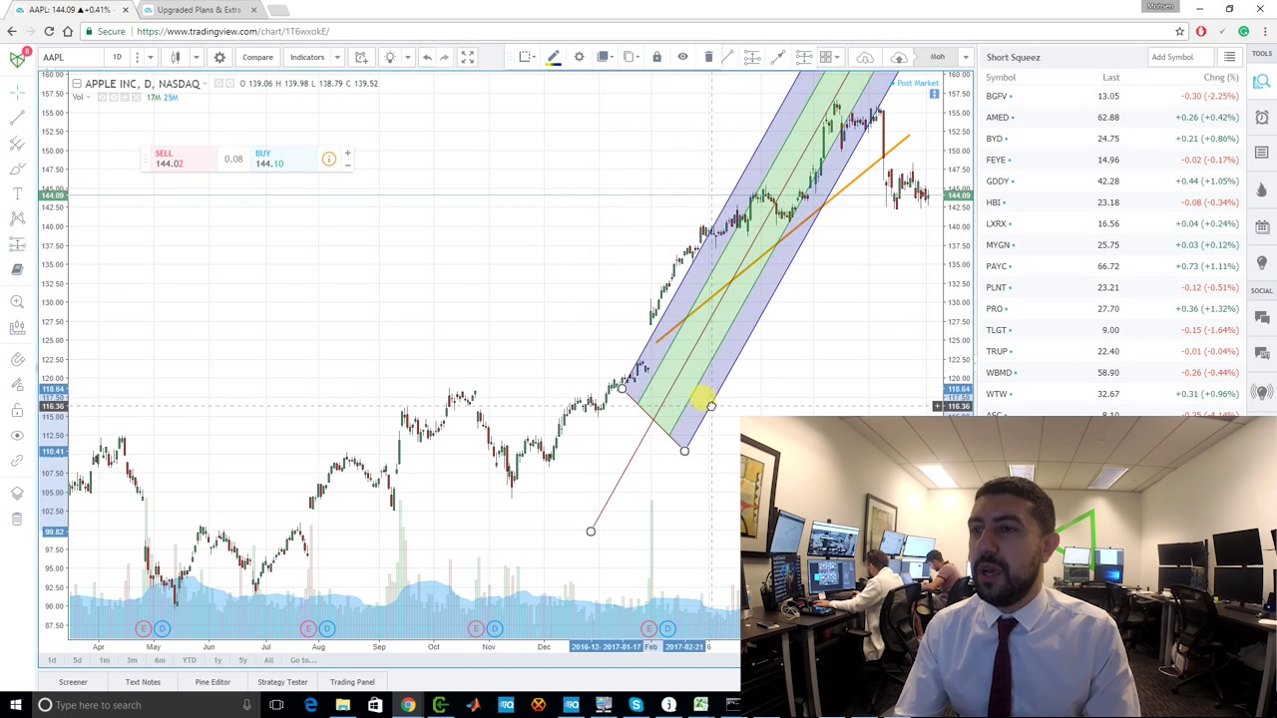
{"action": "left_click_drag", "start_coordinate": [591, 532], "coordinate": [555, 500]}
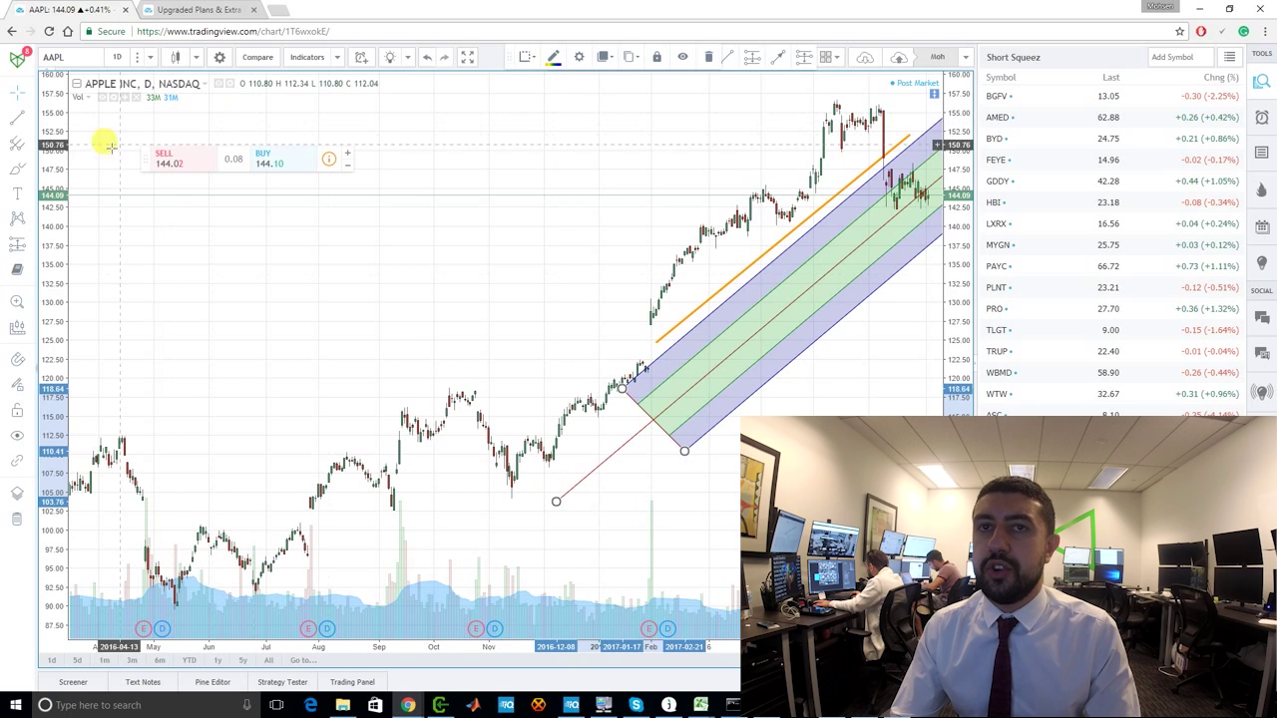
{"action": "left_click", "coordinate": [33, 171]}
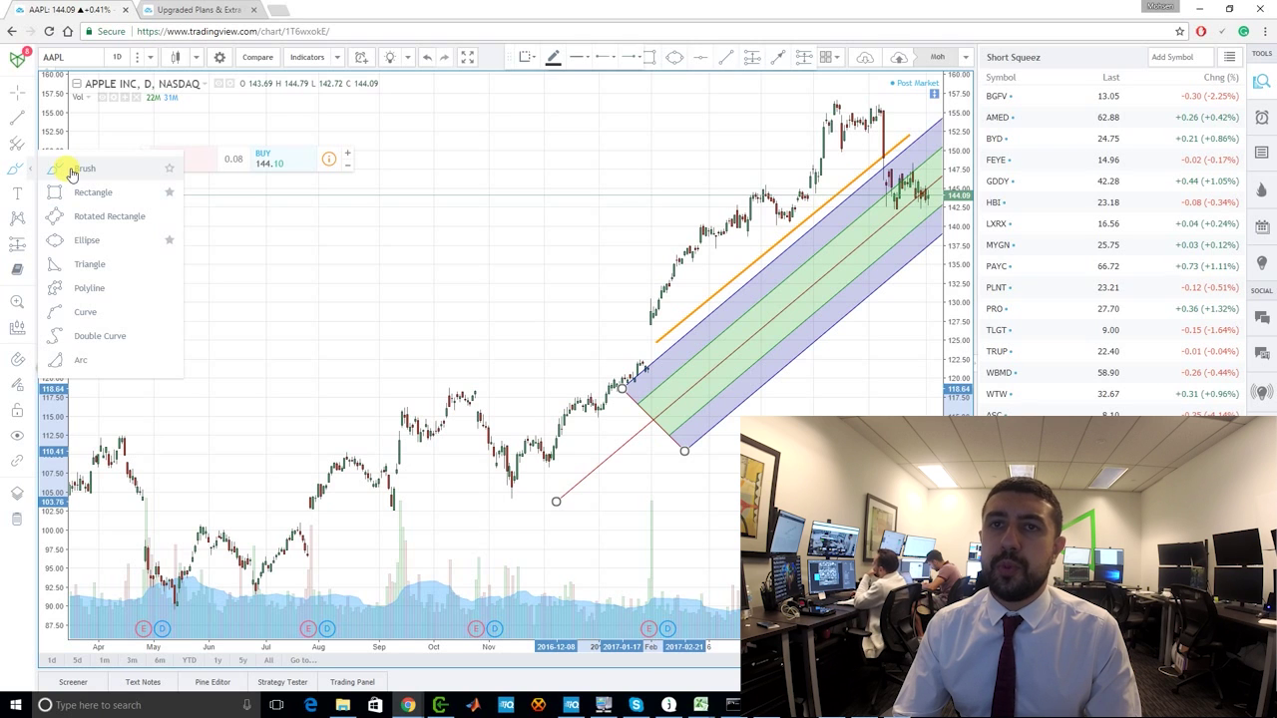
Draw a freehand brush squiggle and place a green 'Buy here' label beside the pitchfork start
{"action": "left_click", "coordinate": [70, 173]}
{"action": "mouse_move", "coordinate": [474, 194]}
{"action": "left_mouse_down"}
{"action": "mouse_move", "coordinate": [413, 313]}
{"action": "mouse_move", "coordinate": [345, 151]}
{"action": "mouse_move", "coordinate": [351, 195]}
{"action": "left_mouse_up"}
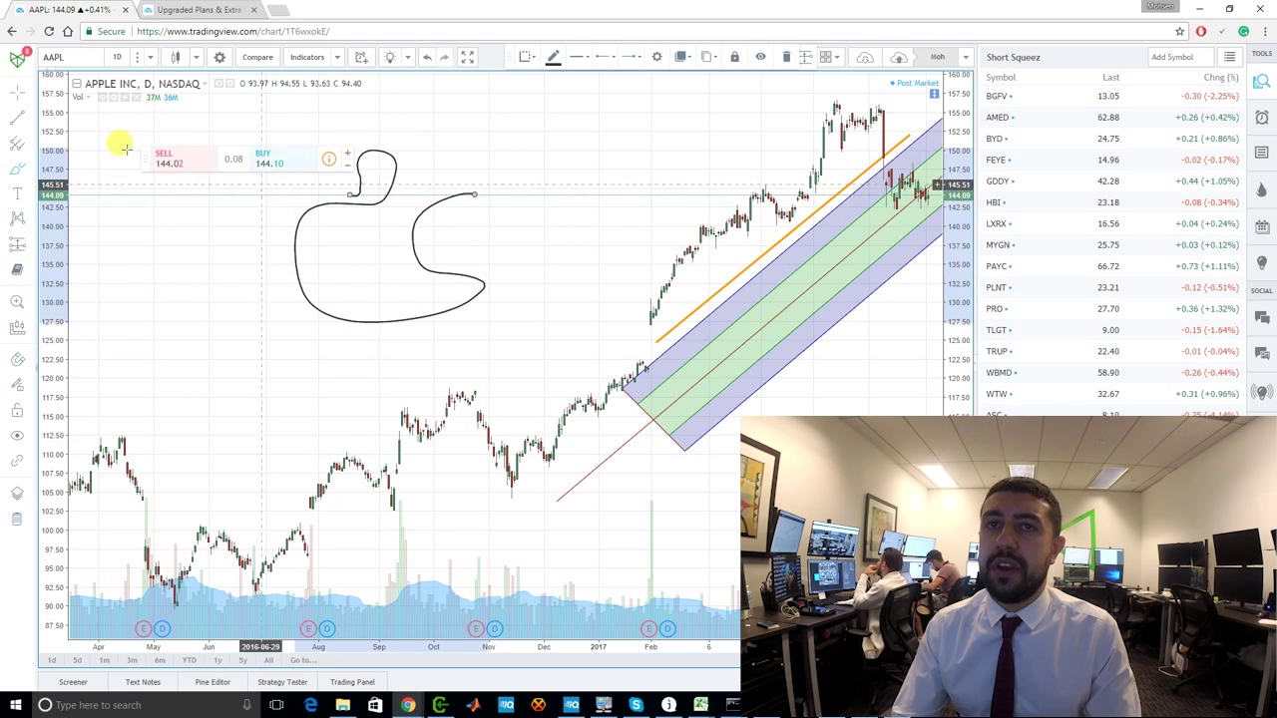
{"action": "left_click", "coordinate": [18, 196]}
{"action": "left_click", "coordinate": [576, 136]}
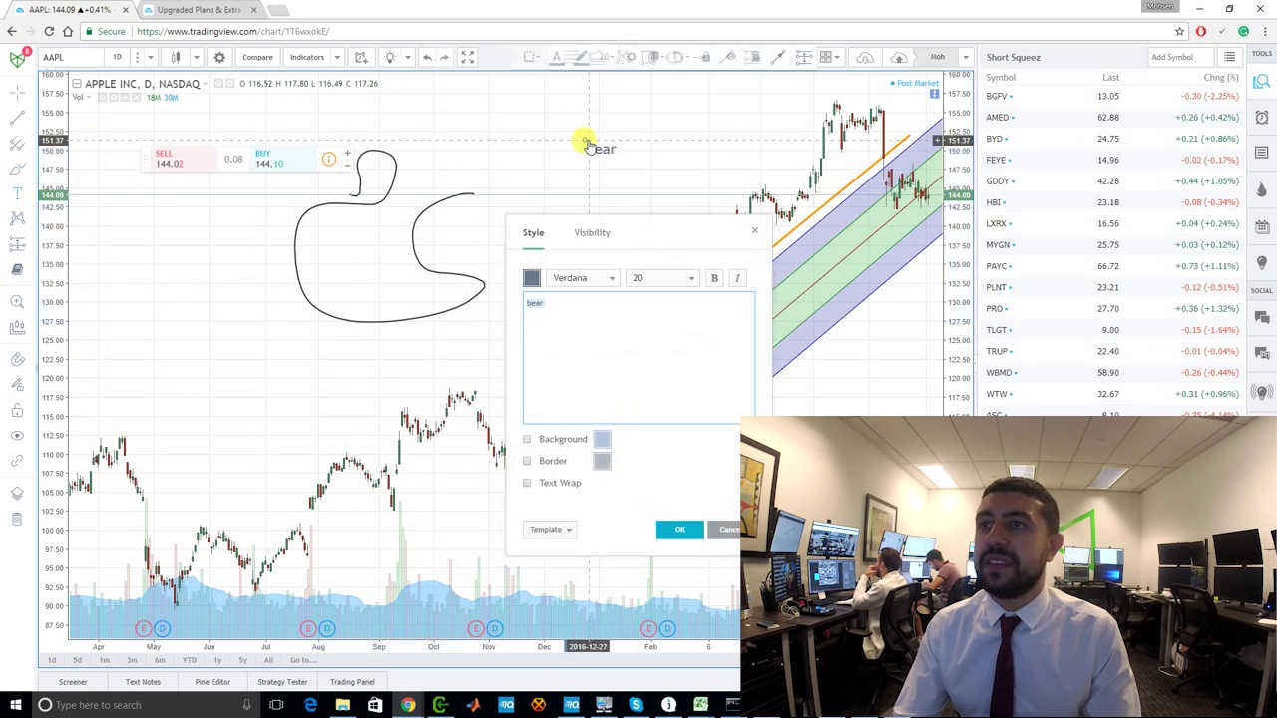
{"action": "key", "text": "BackSpace"}
{"action": "key", "text": "BackSpace"}
{"action": "key", "text": "BackSpace"}
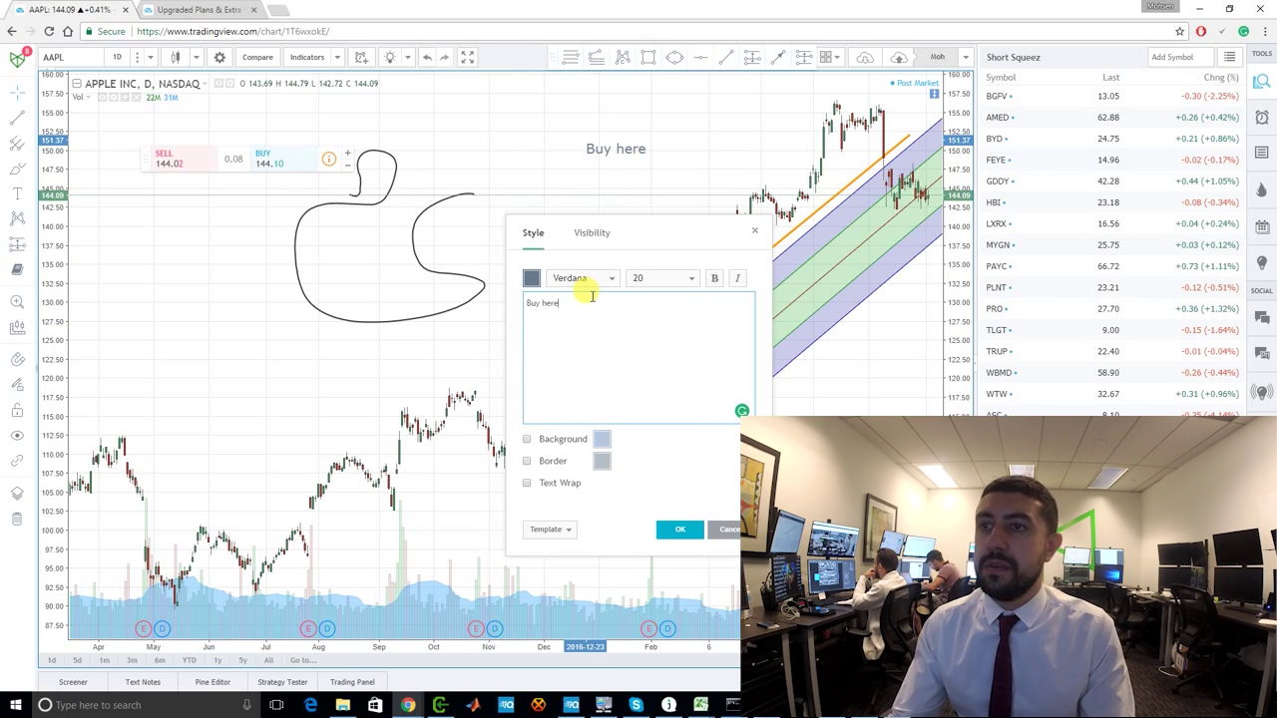
{"action": "left_click", "coordinate": [529, 281]}
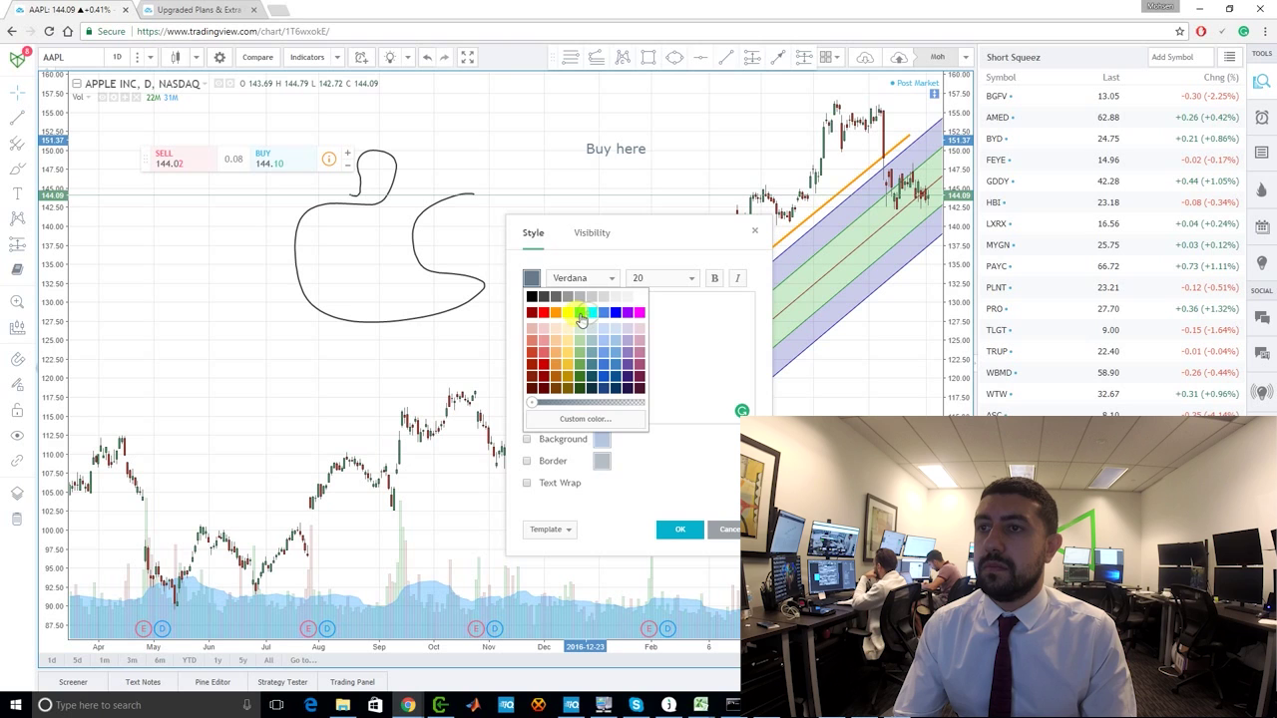
{"action": "left_click", "coordinate": [580, 312]}
{"action": "left_click", "coordinate": [674, 531]}
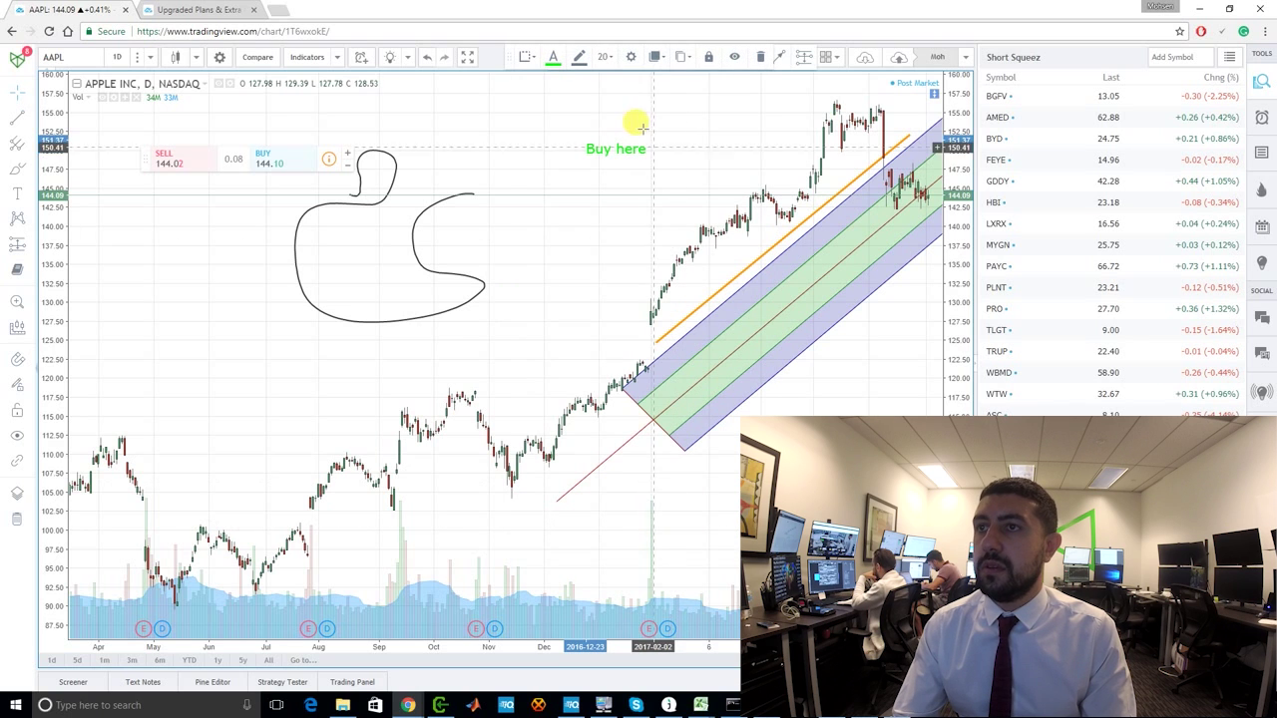
{"action": "left_click_drag", "start_coordinate": [609, 151], "coordinate": [617, 359]}
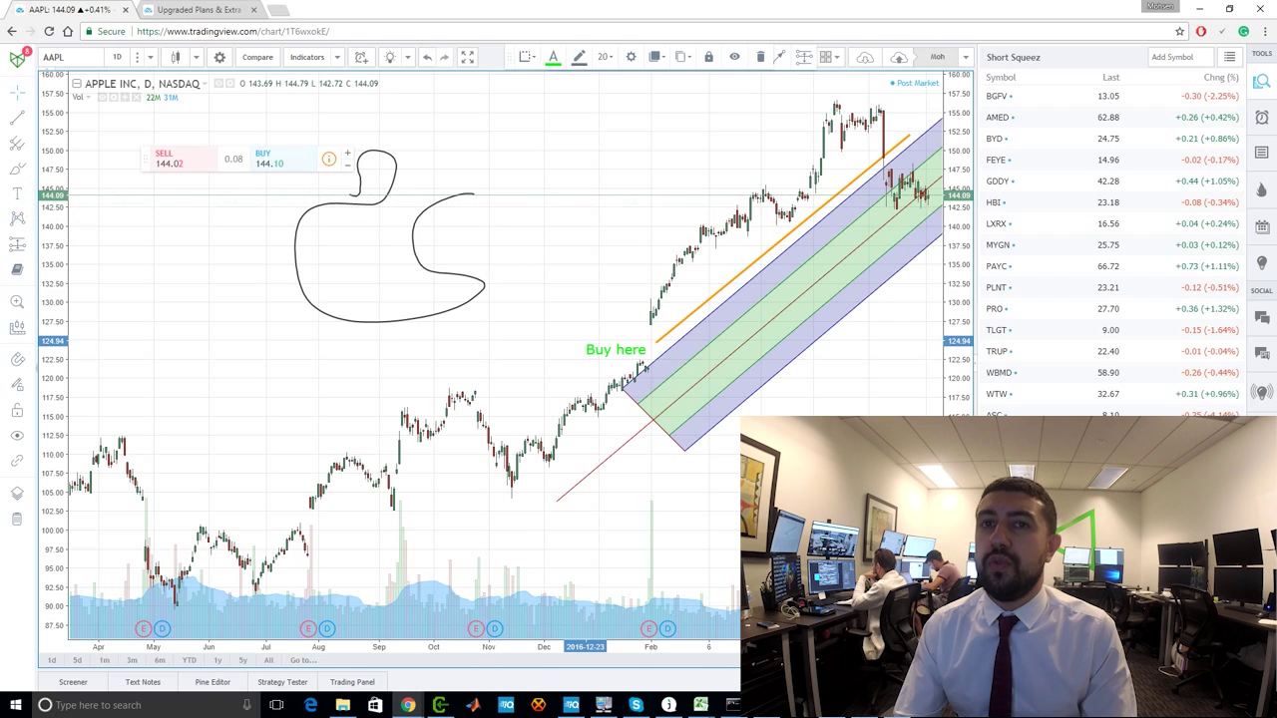
{"action": "left_click", "coordinate": [33, 221]}
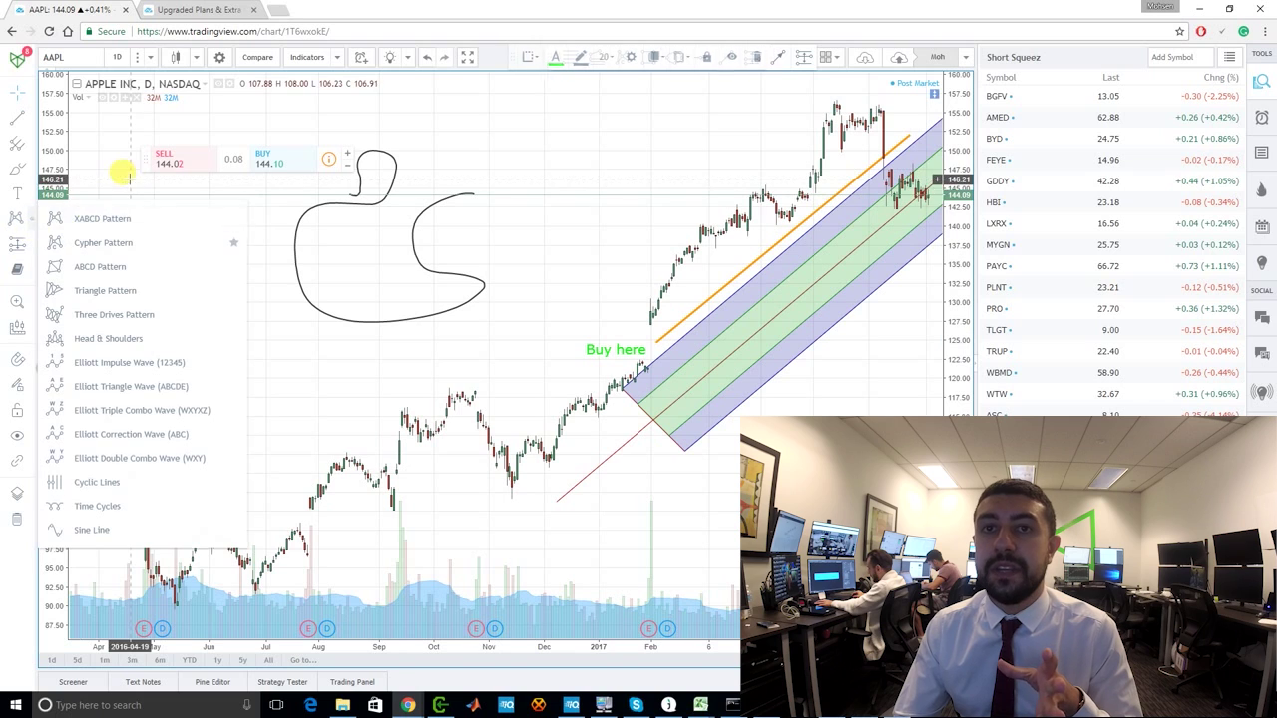
Swap the pattern tools list for the position and forecast tools, panning the chart back toward 2016
{"action": "left_click", "coordinate": [37, 250]}
{"action": "left_click", "coordinate": [31, 249]}
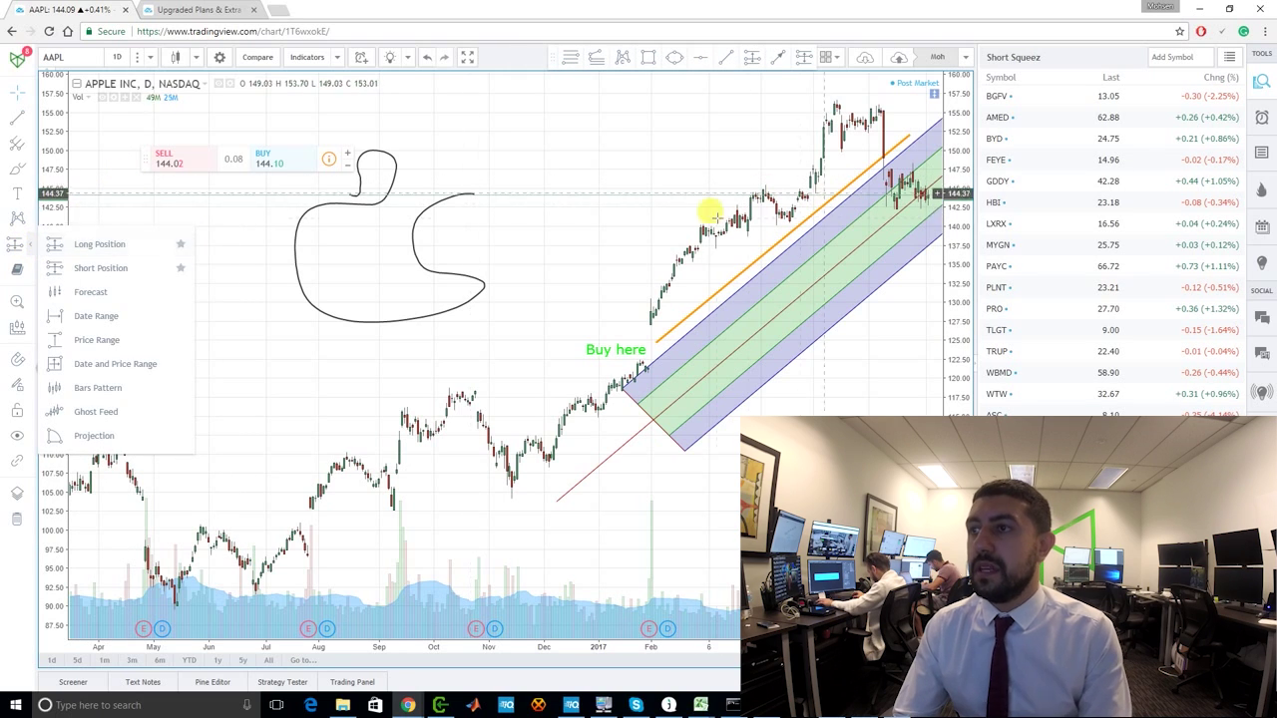
{"action": "left_click_drag", "start_coordinate": [541, 489], "coordinate": [560, 494]}
{"action": "left_click_drag", "start_coordinate": [816, 383], "coordinate": [954, 379]}
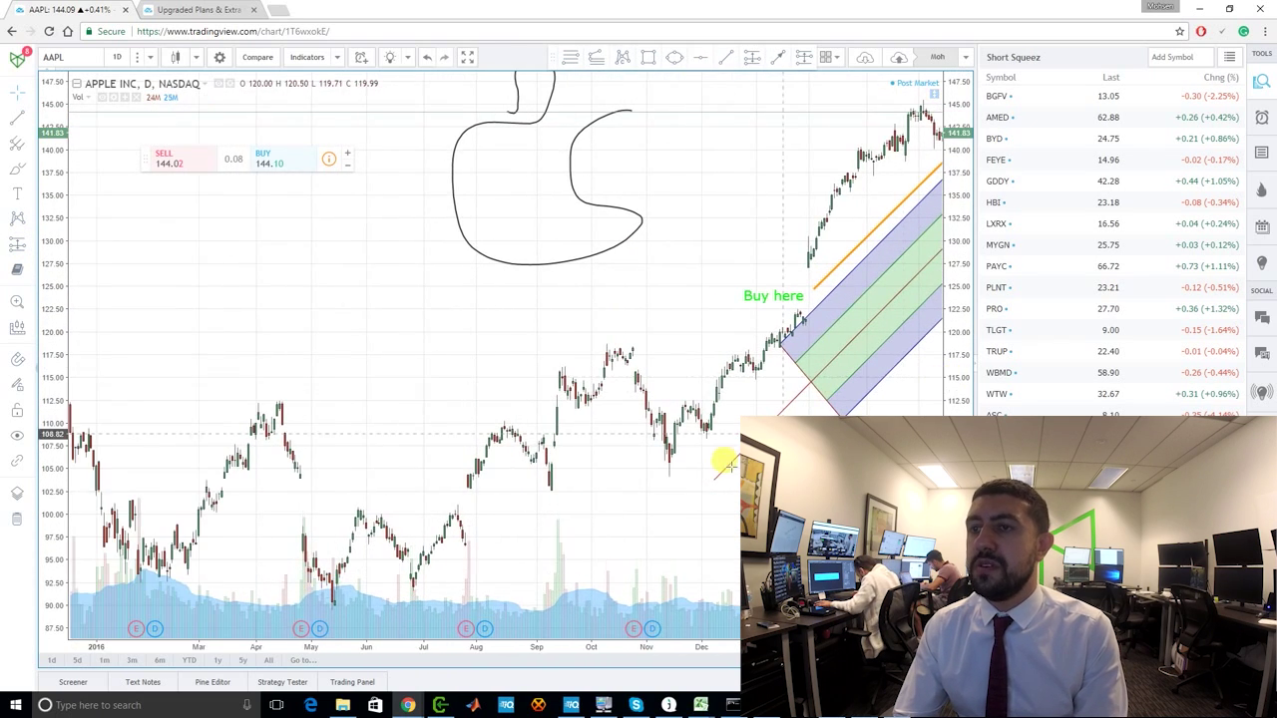
Place a long position near the September 2016 lows with target 8.82 and a tighter stop
{"action": "left_click", "coordinate": [17, 245]}
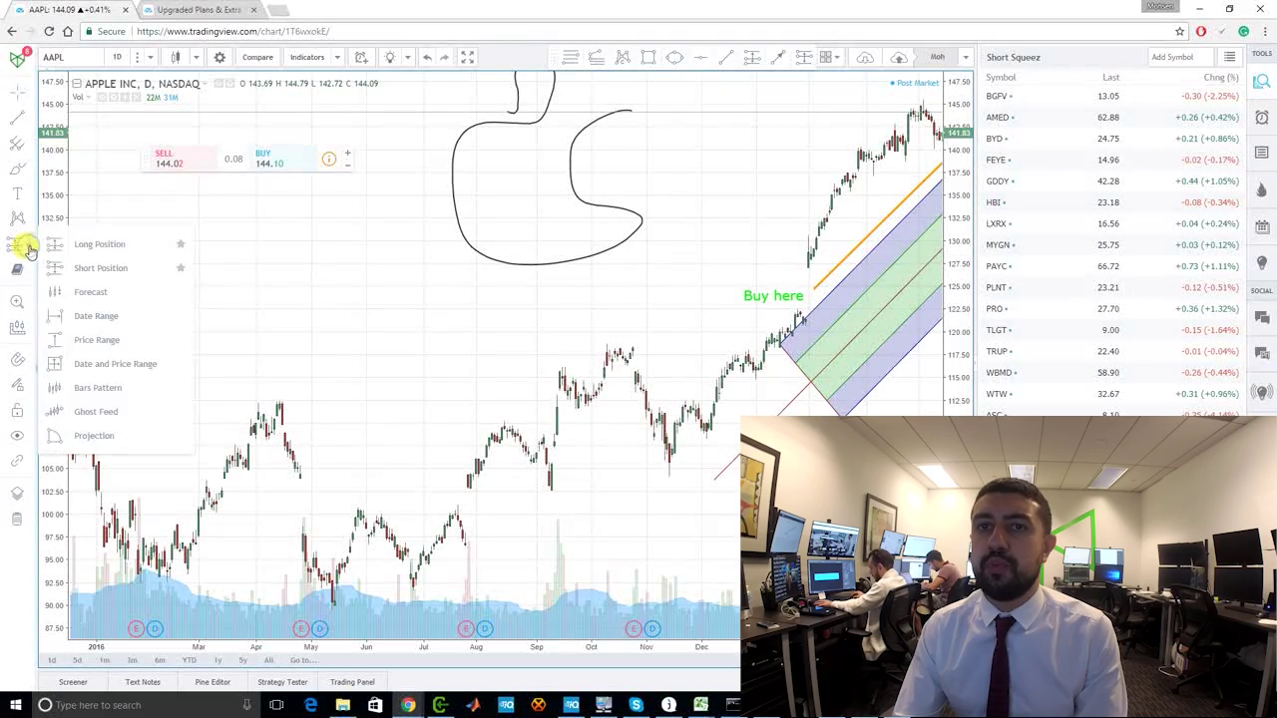
{"action": "left_click", "coordinate": [84, 245]}
{"action": "left_click", "coordinate": [552, 459]}
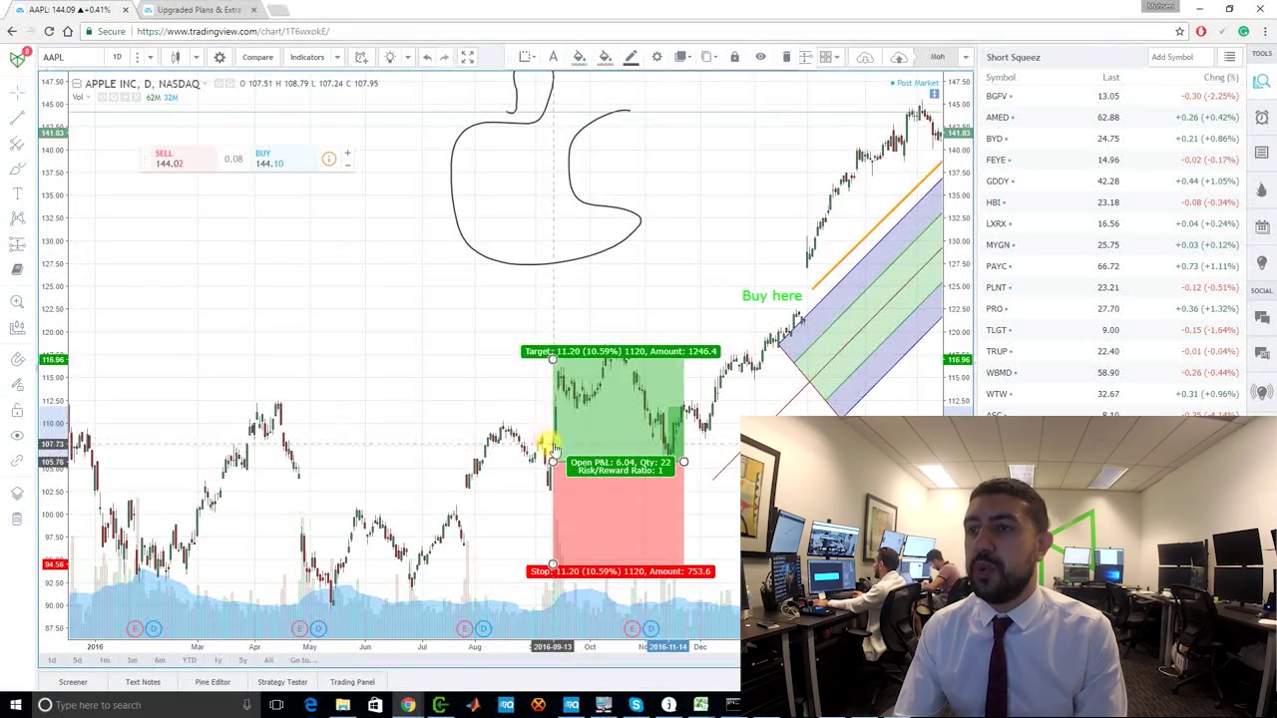
{"action": "left_click_drag", "start_coordinate": [551, 357], "coordinate": [551, 380]}
{"action": "left_click_drag", "start_coordinate": [552, 565], "coordinate": [548, 489]}
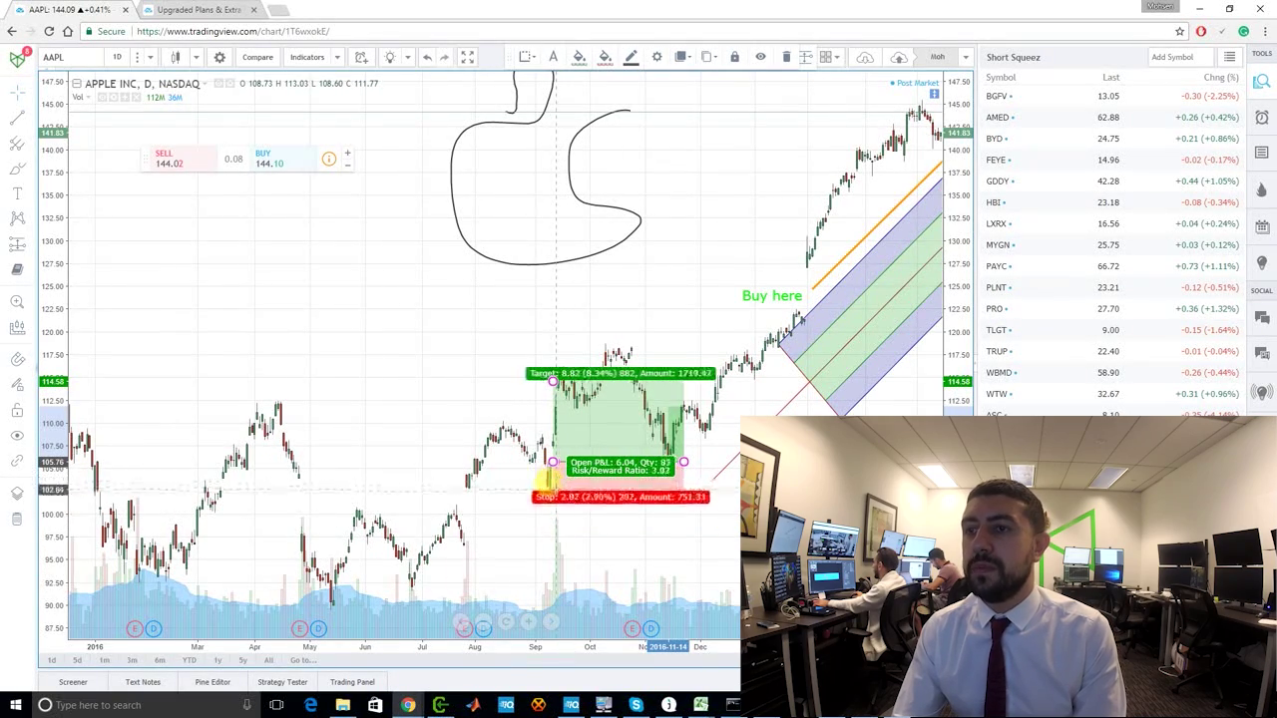
Reselect the long position to check its figures and raise the profit target to 9.04
{"action": "left_click", "coordinate": [560, 492]}
{"action": "left_click", "coordinate": [553, 466]}
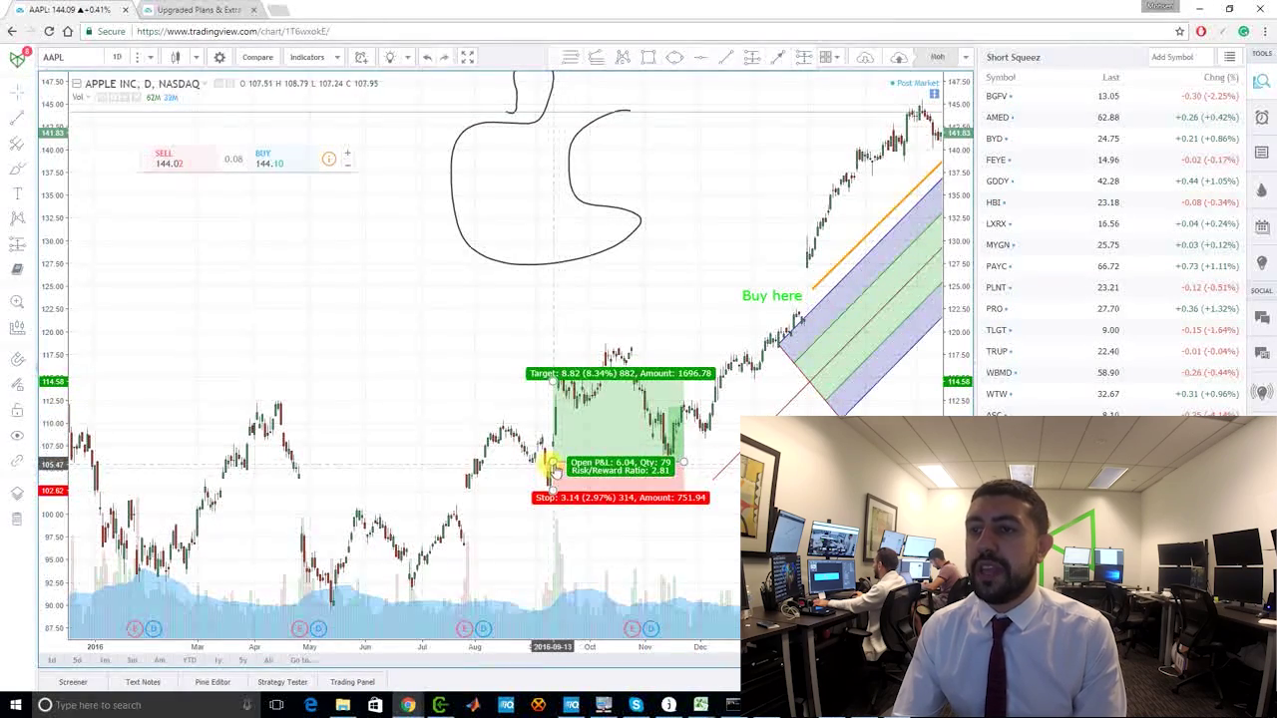
{"action": "left_click", "coordinate": [542, 485]}
{"action": "left_click", "coordinate": [622, 390]}
{"action": "left_click", "coordinate": [608, 371]}
{"action": "left_click", "coordinate": [621, 436]}
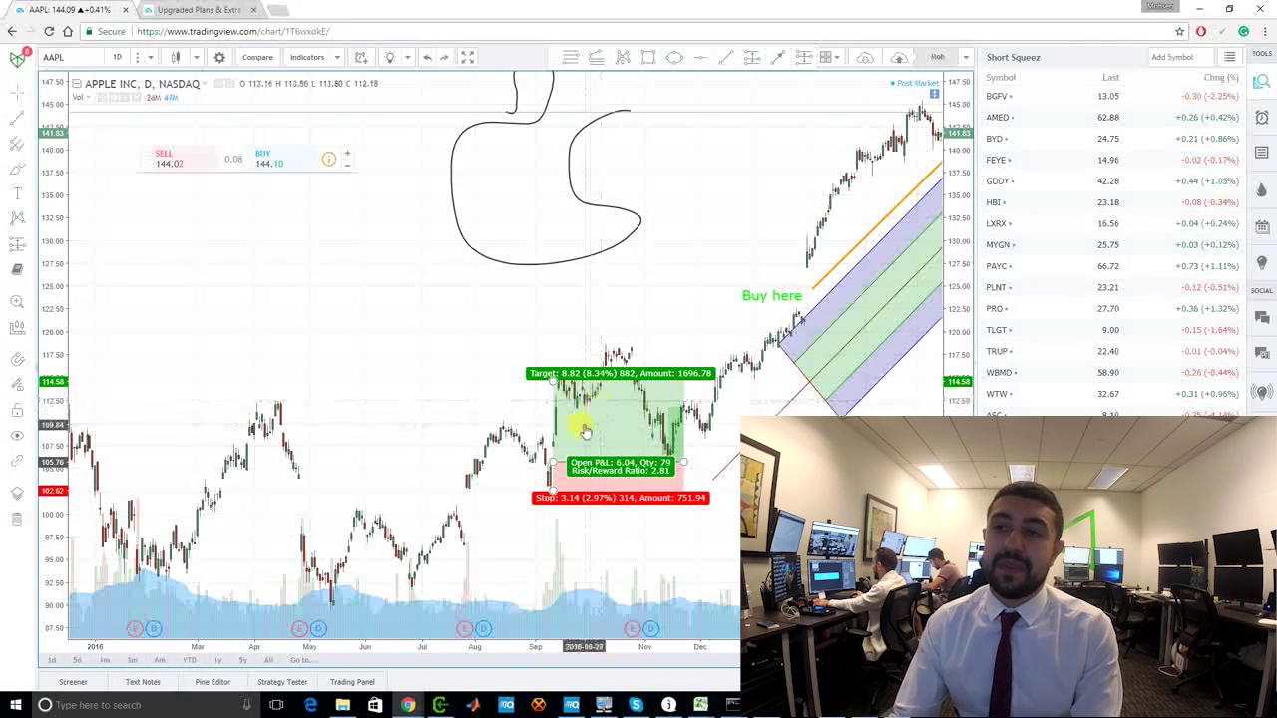
{"action": "left_click_drag", "start_coordinate": [553, 373], "coordinate": [551, 345]}
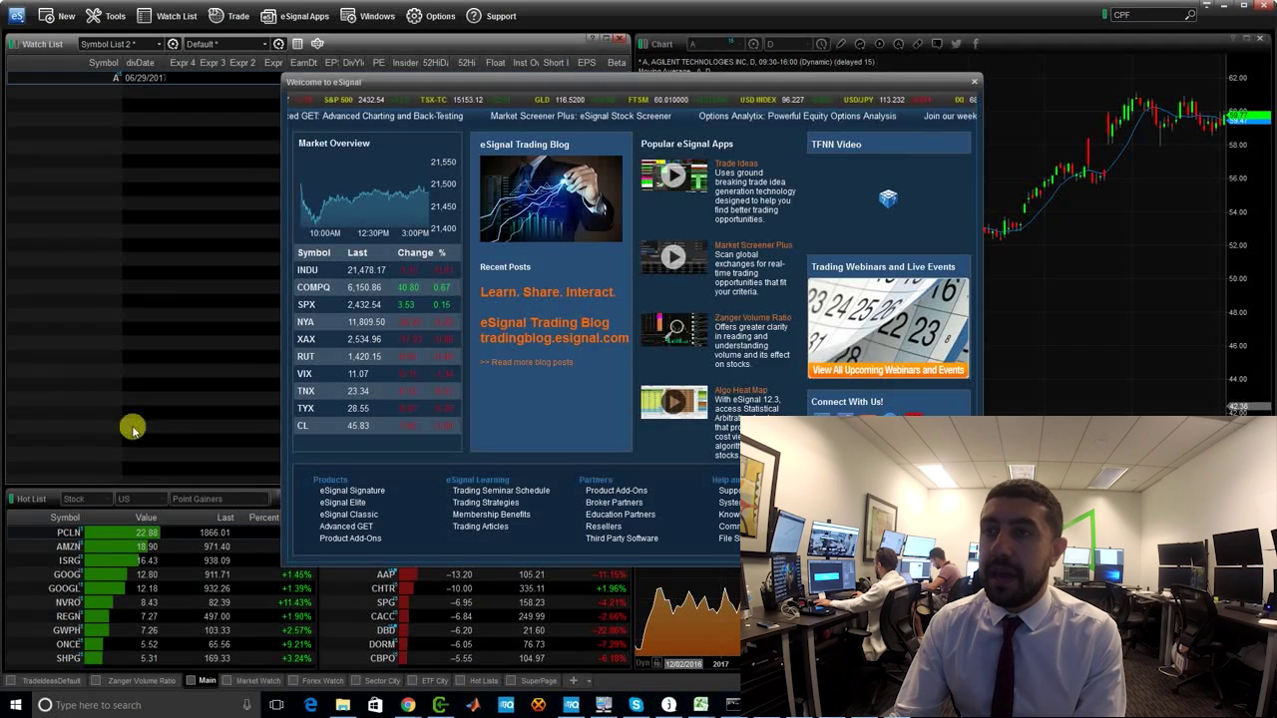
Dismiss the Welcome to eSignal window, check the watch list, then exit eSignal
{"action": "left_click", "coordinate": [975, 81]}
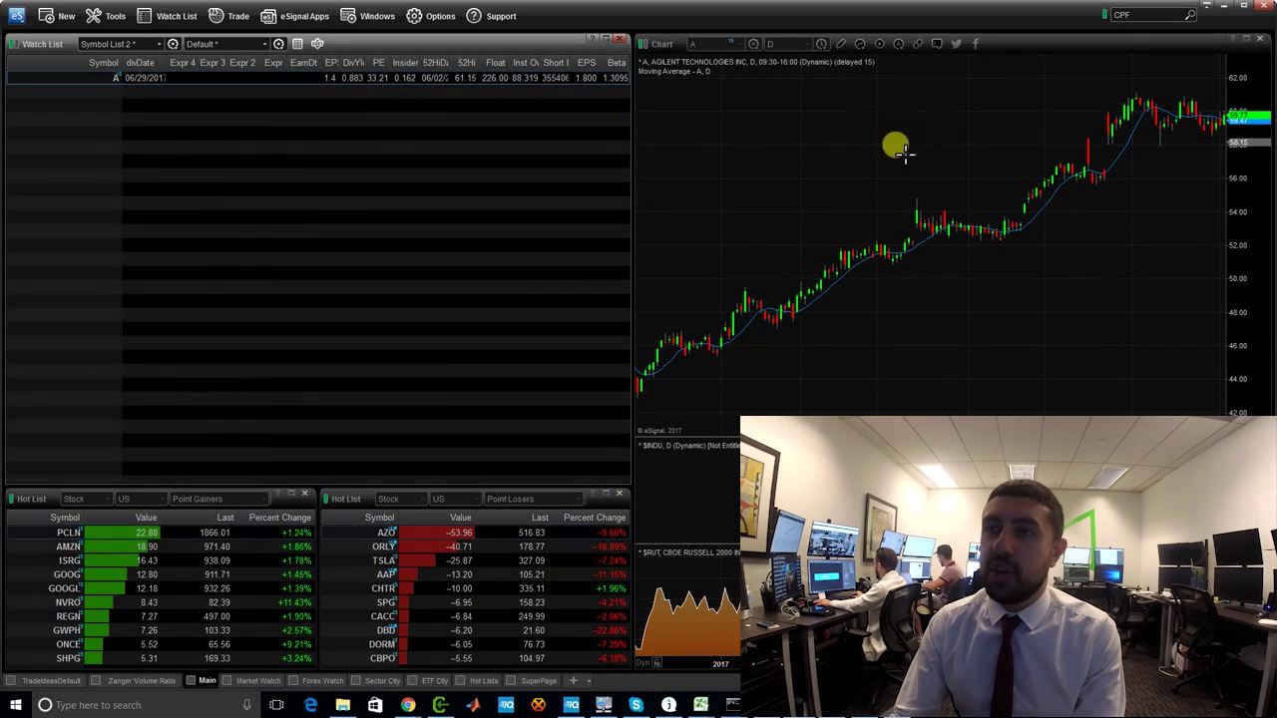
{"action": "left_click", "coordinate": [93, 133]}
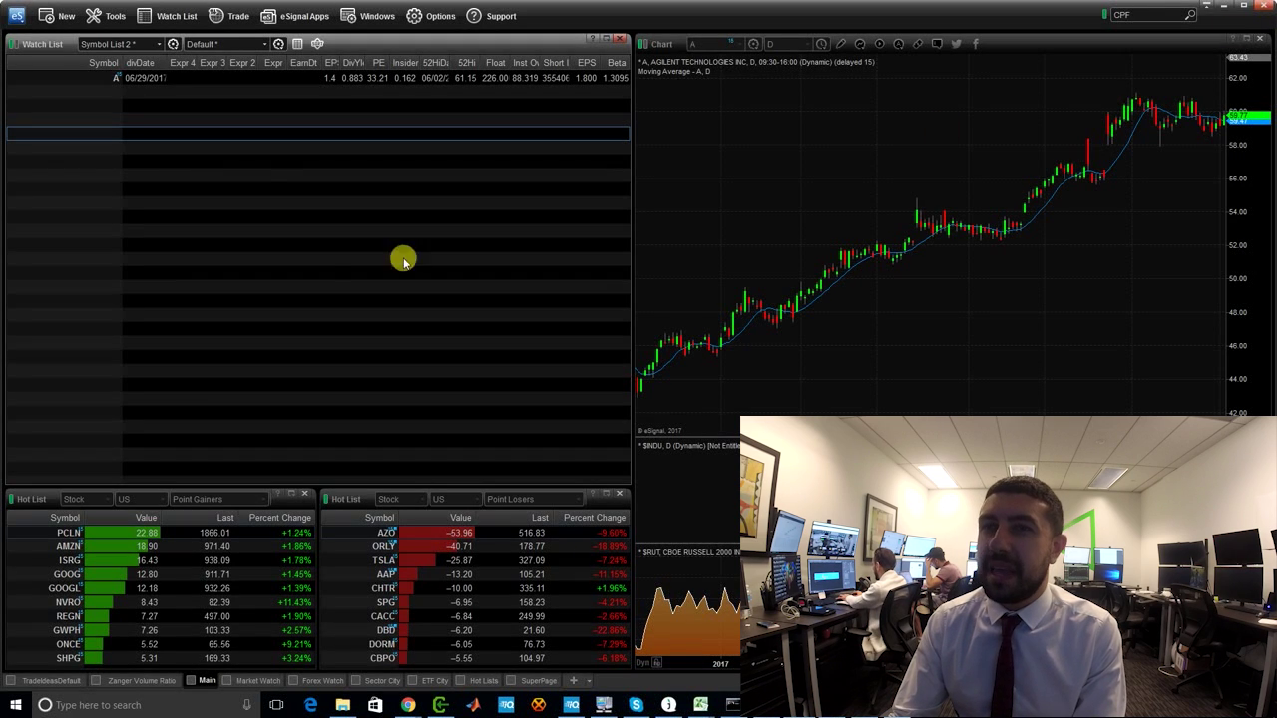
{"action": "left_click", "coordinate": [1267, 13]}
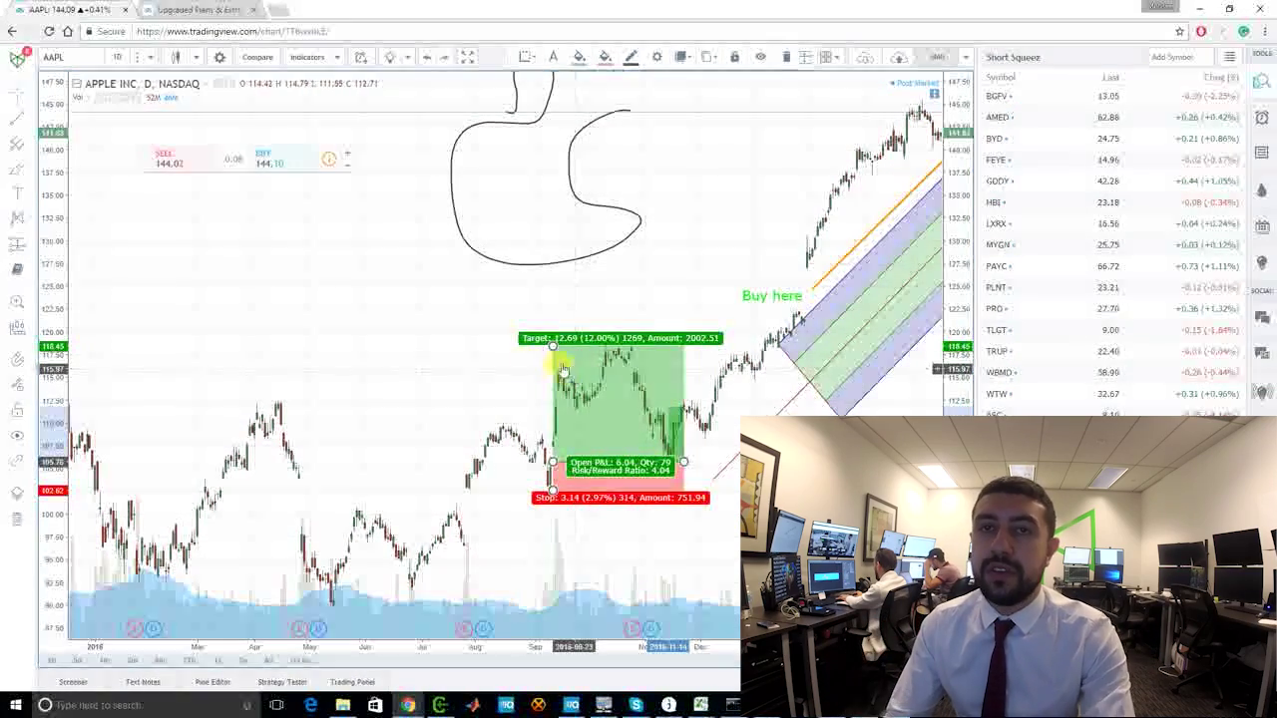
Place a camera icon near the upper left of the AAPL chart, then select the long-position box
{"action": "left_click", "coordinate": [20, 278]}
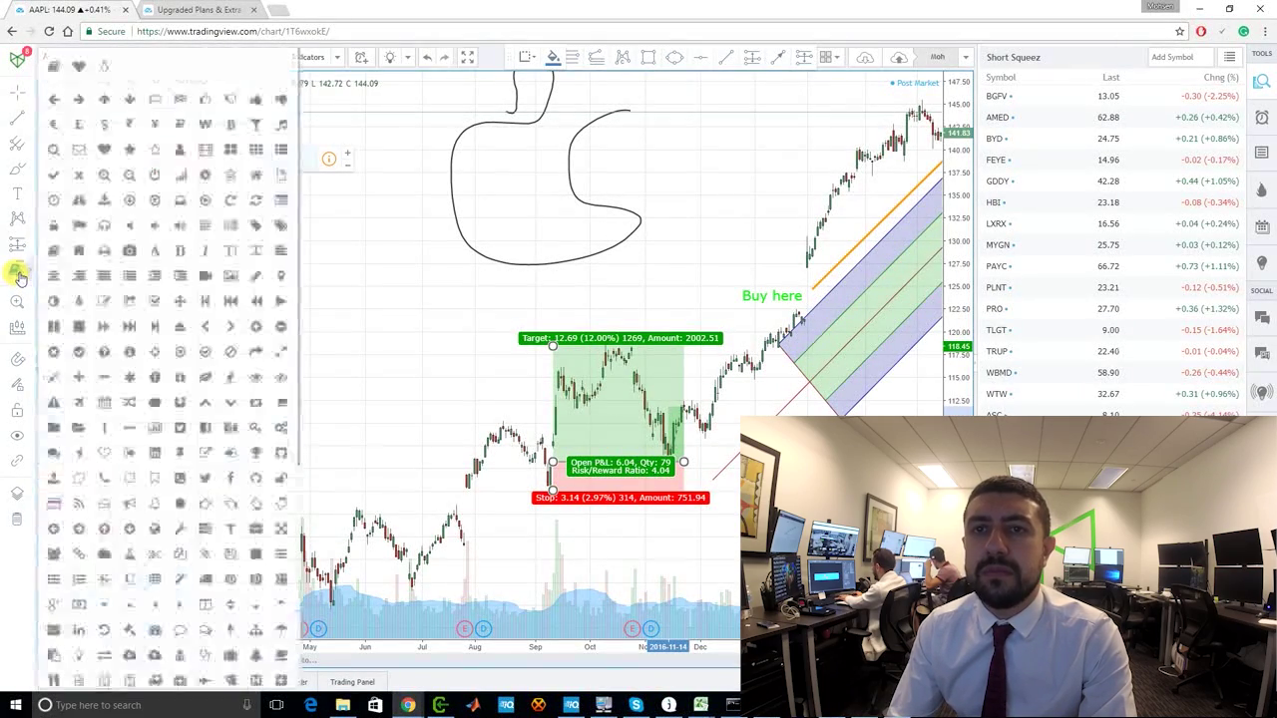
{"action": "left_click", "coordinate": [129, 249]}
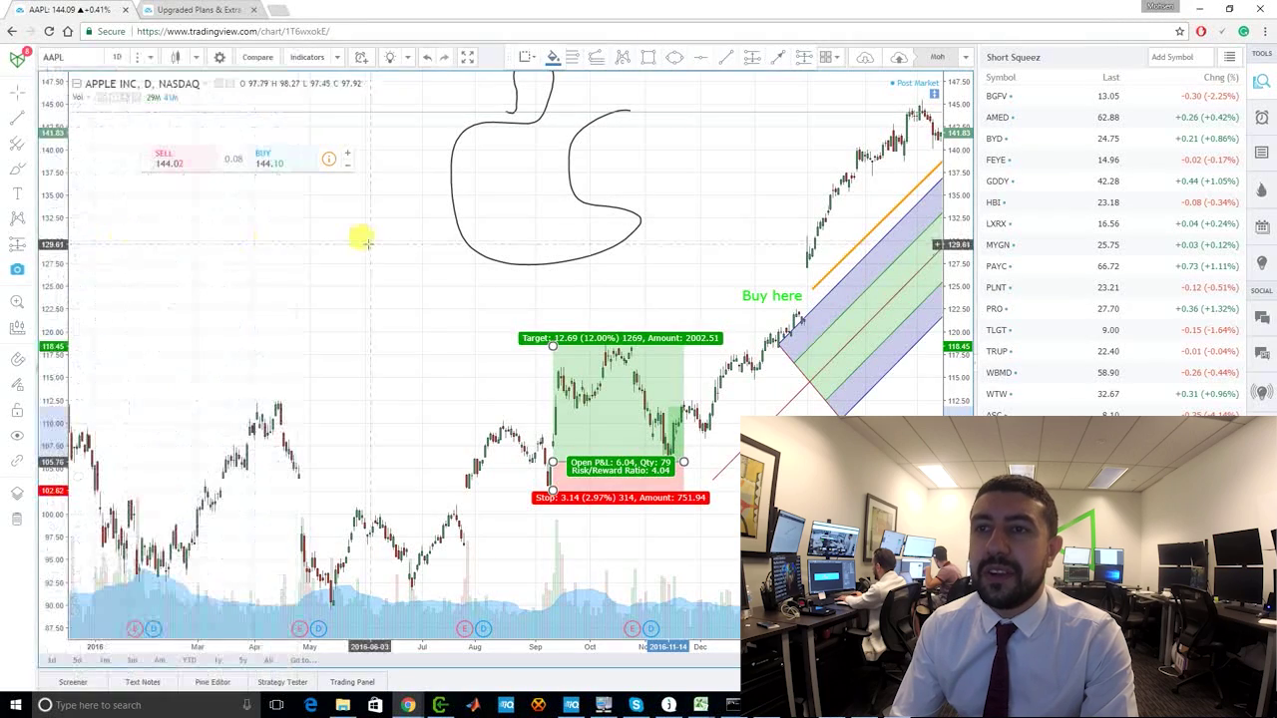
{"action": "left_click", "coordinate": [364, 239]}
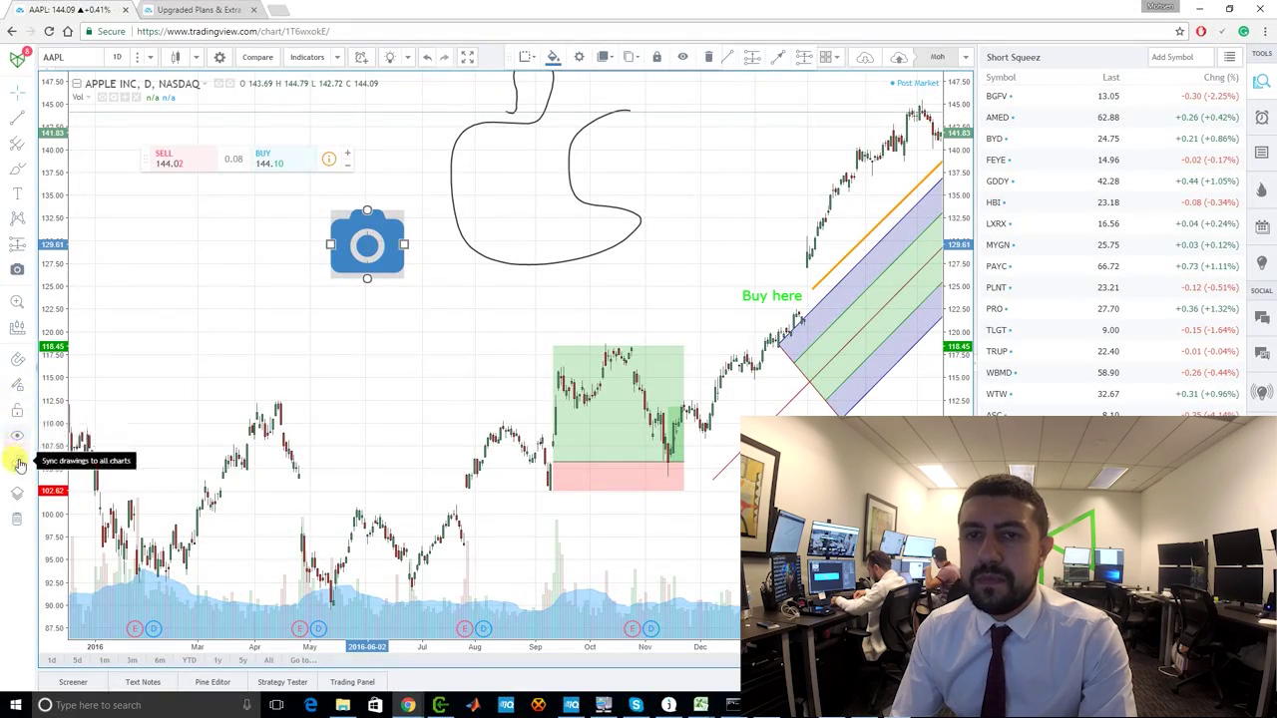
{"action": "left_click", "coordinate": [599, 419]}
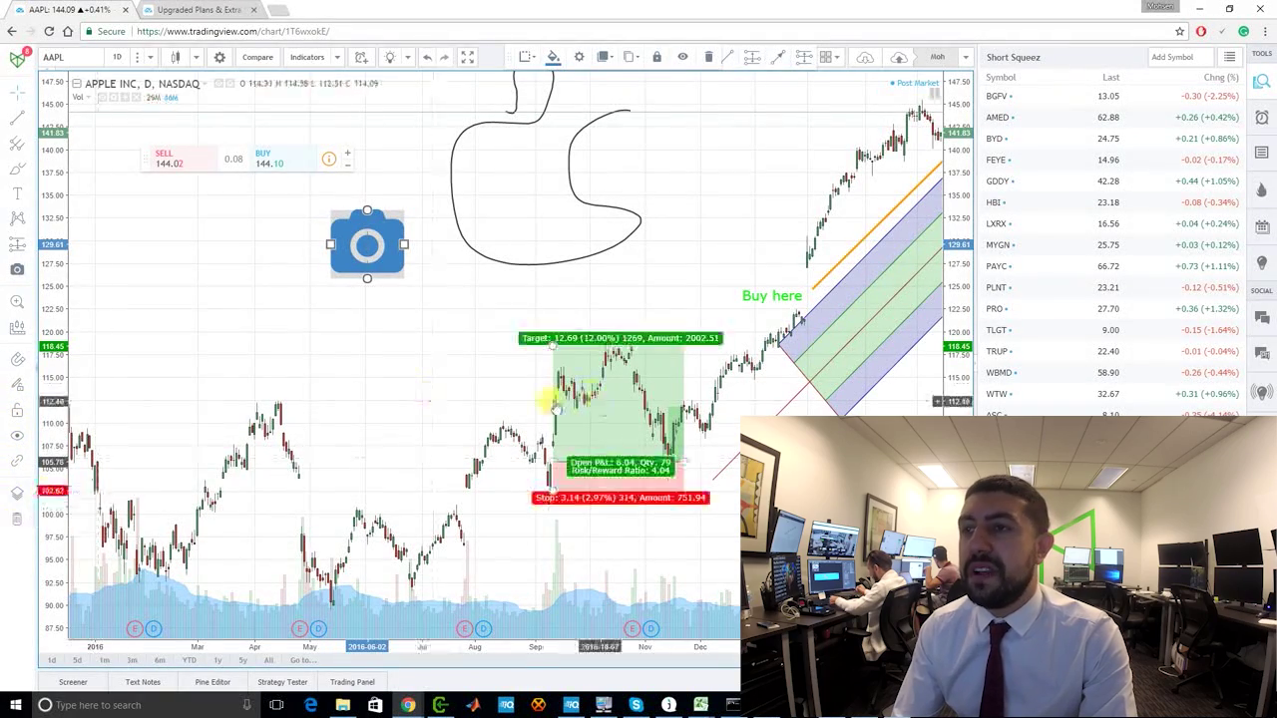
Delete the long-position box, parallel channel, leftover yellow line and freehand sketch
{"action": "key", "text": "Delete"}
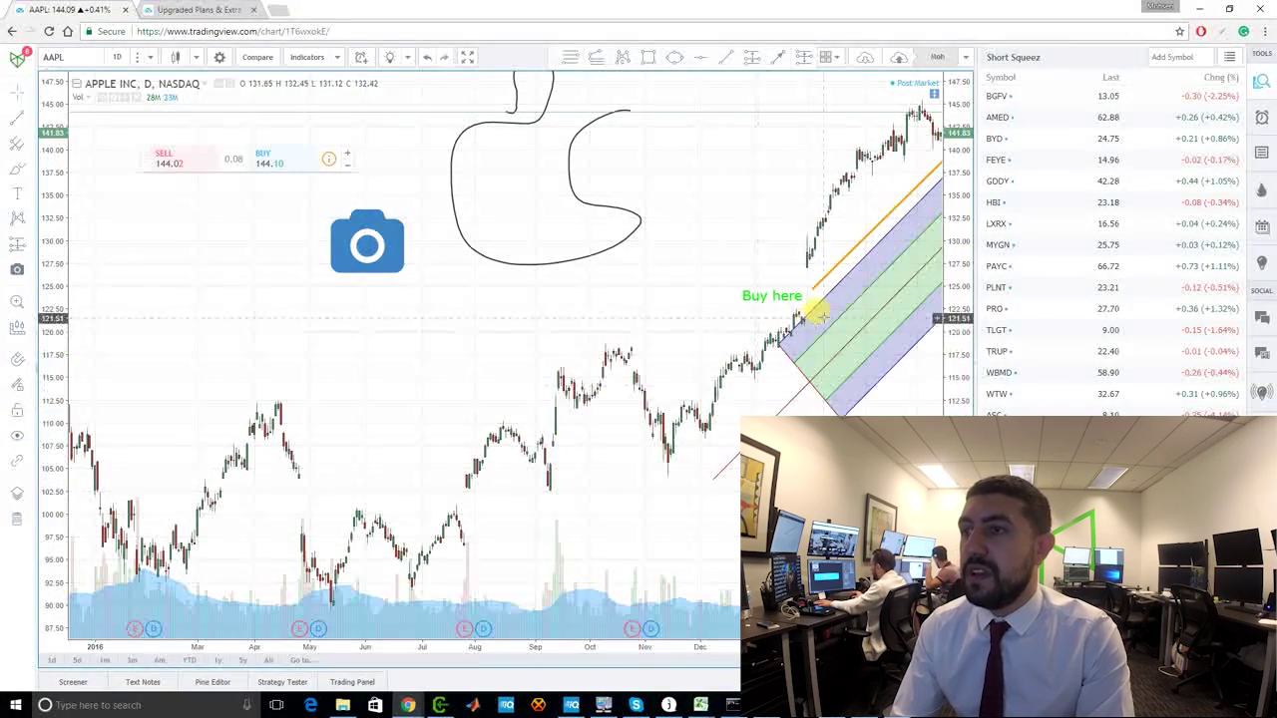
{"action": "left_click_drag", "start_coordinate": [846, 250], "coordinate": [808, 271]}
{"action": "key", "text": "Delete"}
{"action": "left_click", "coordinate": [808, 279]}
{"action": "key", "text": "Delete"}
{"action": "left_click", "coordinate": [599, 205]}
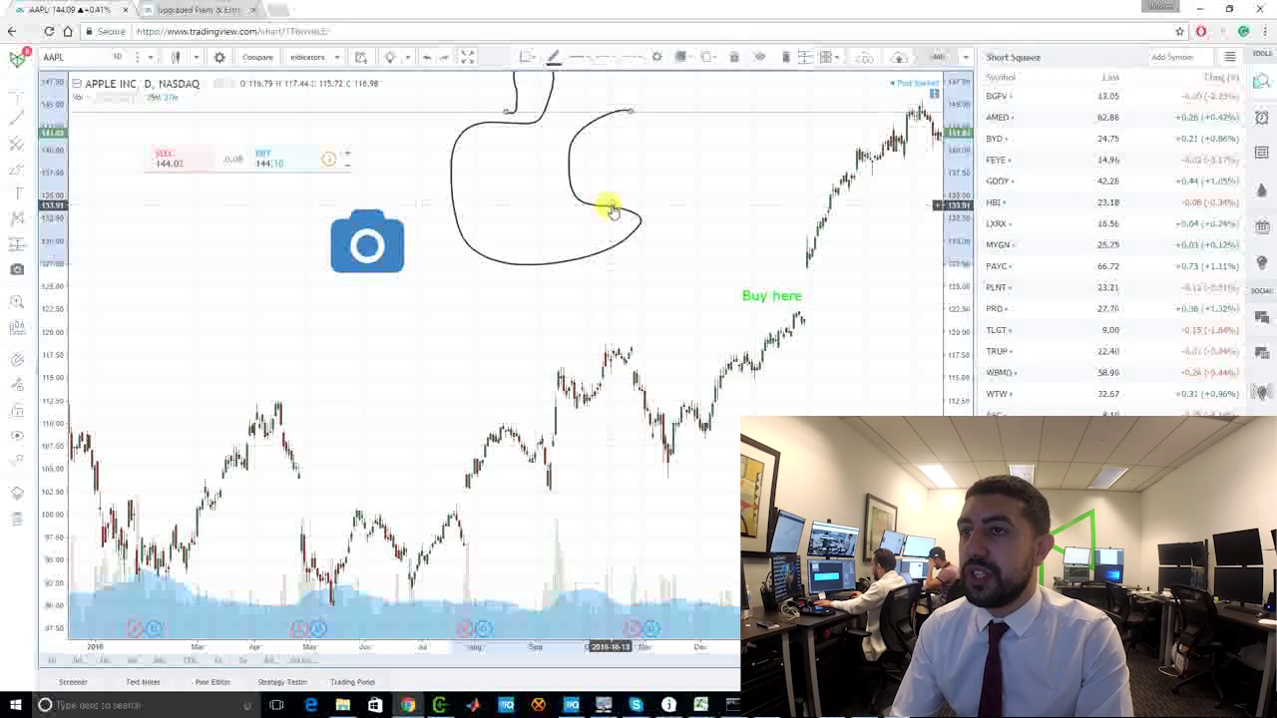
{"action": "left_click_drag", "start_coordinate": [589, 208], "coordinate": [595, 321]}
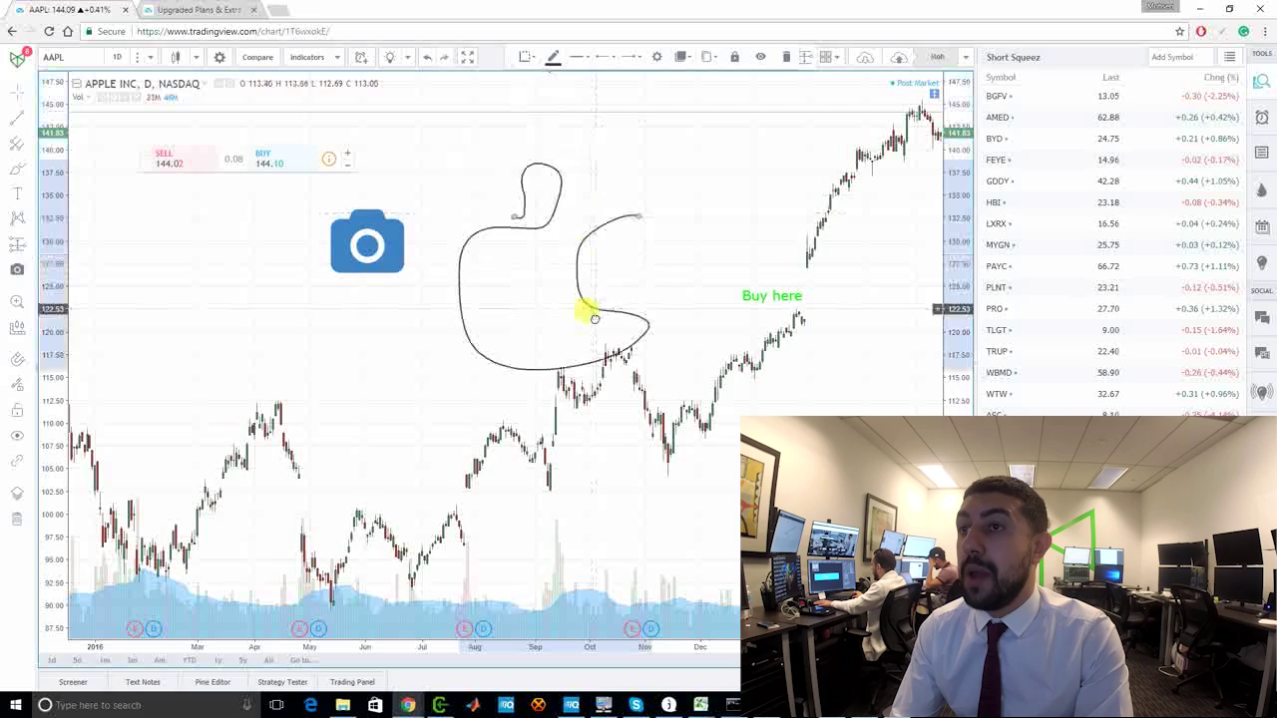
{"action": "key", "text": "Delete"}
Delete the camera icon and the Buy here label, then bring up the Indicators dialog
{"action": "left_click", "coordinate": [394, 245]}
{"action": "key", "text": "Delete"}
{"action": "left_click_drag", "start_coordinate": [597, 275], "coordinate": [379, 305]}
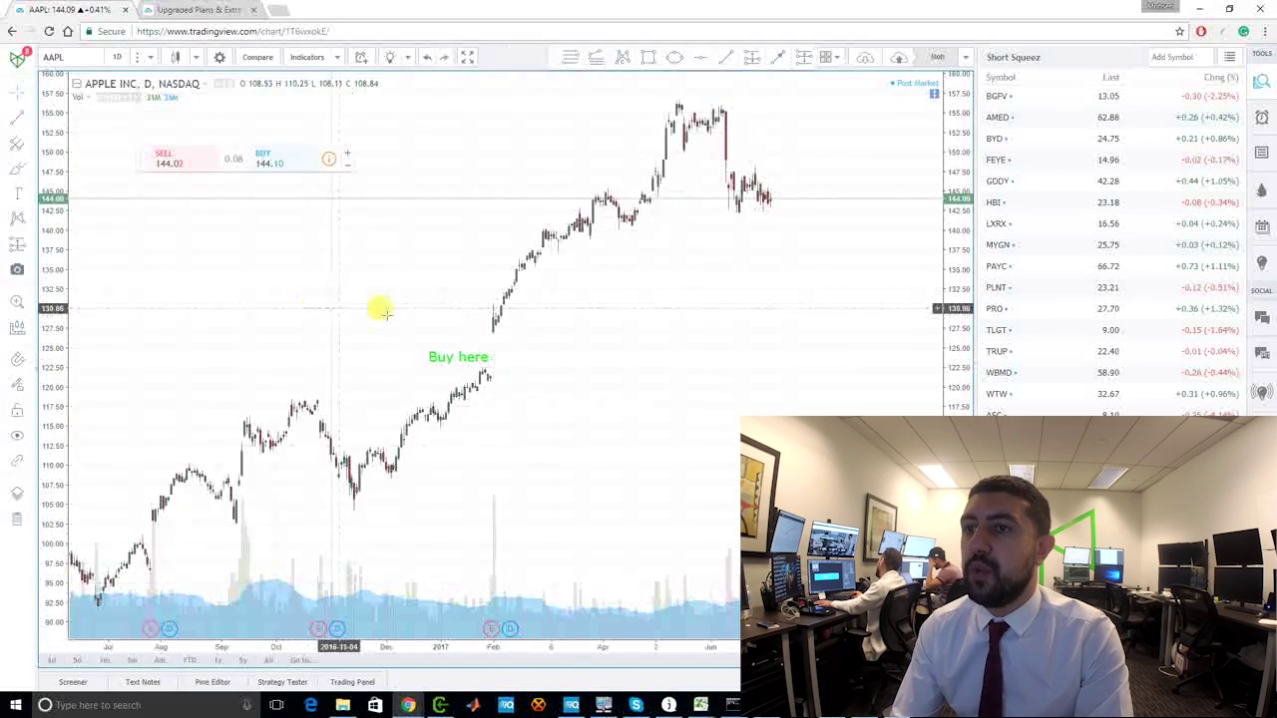
{"action": "left_click", "coordinate": [442, 356]}
{"action": "key", "text": "Delete"}
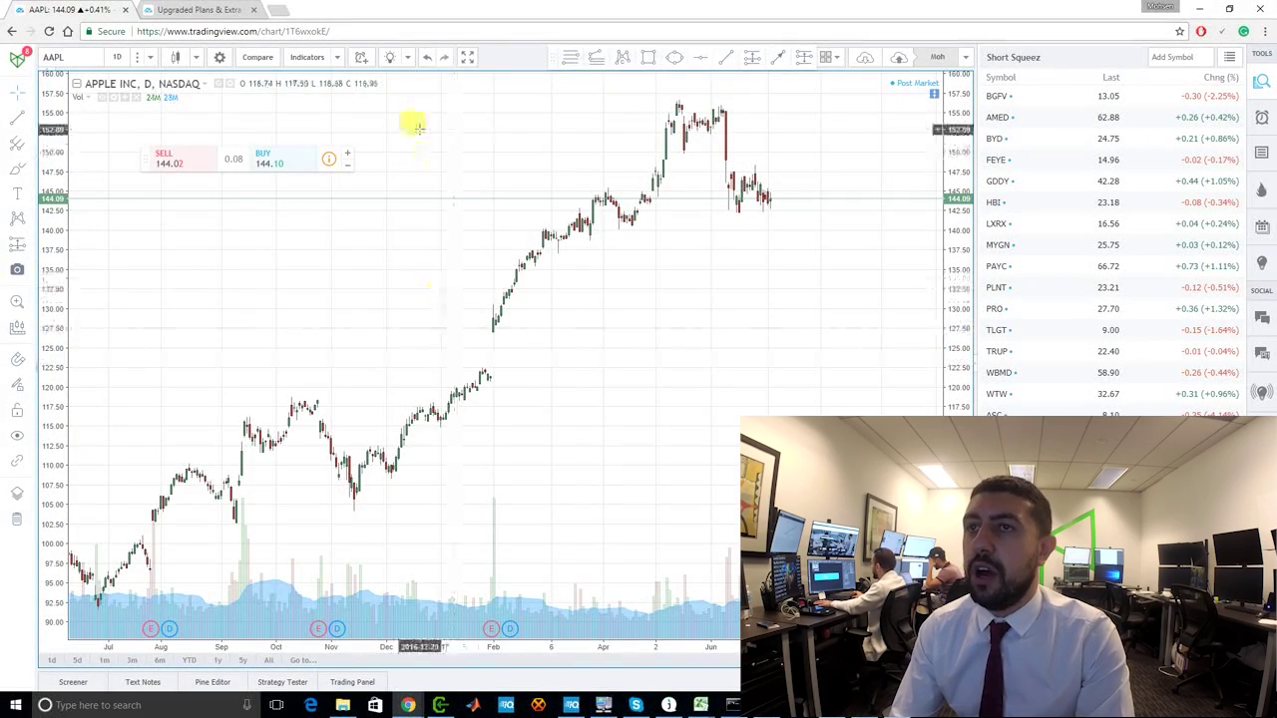
{"action": "right_click", "coordinate": [439, 192]}
{"action": "left_click", "coordinate": [307, 57]}
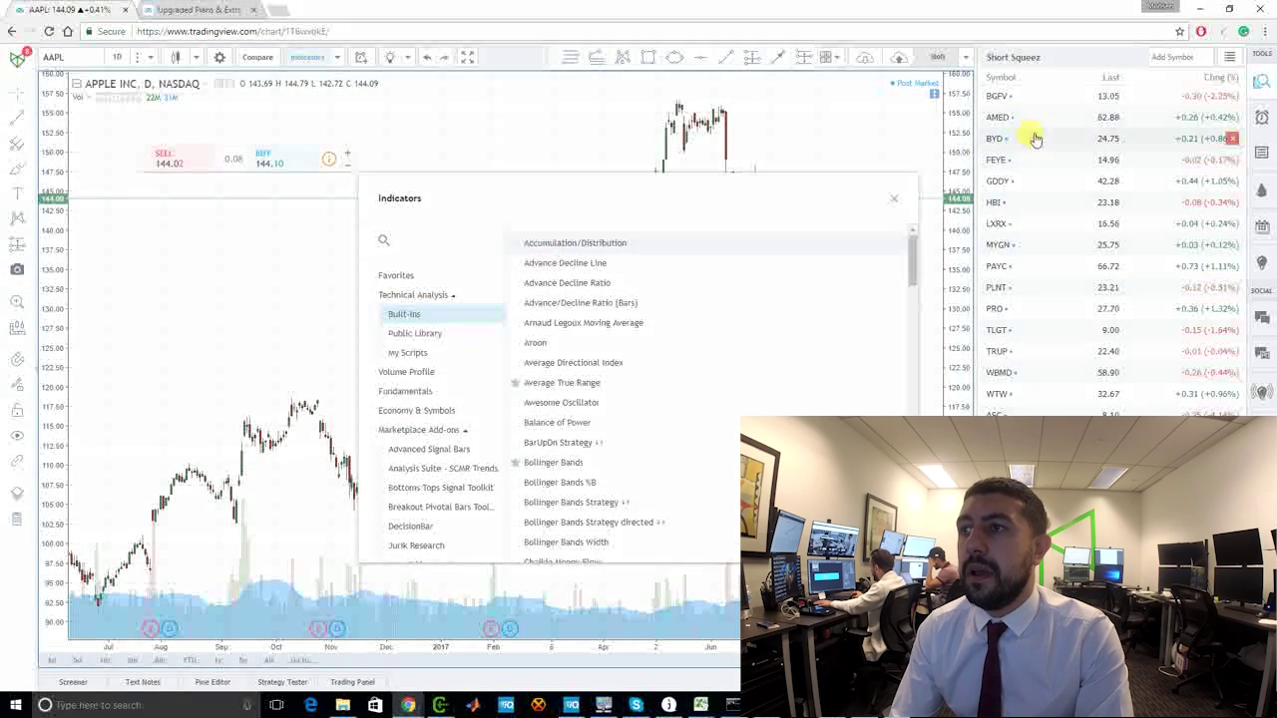
Add Bollinger Bands to the AAPL chart via an indicator search for 'bolli'
{"action": "left_click", "coordinate": [892, 203]}
{"action": "right_click", "coordinate": [542, 196]}
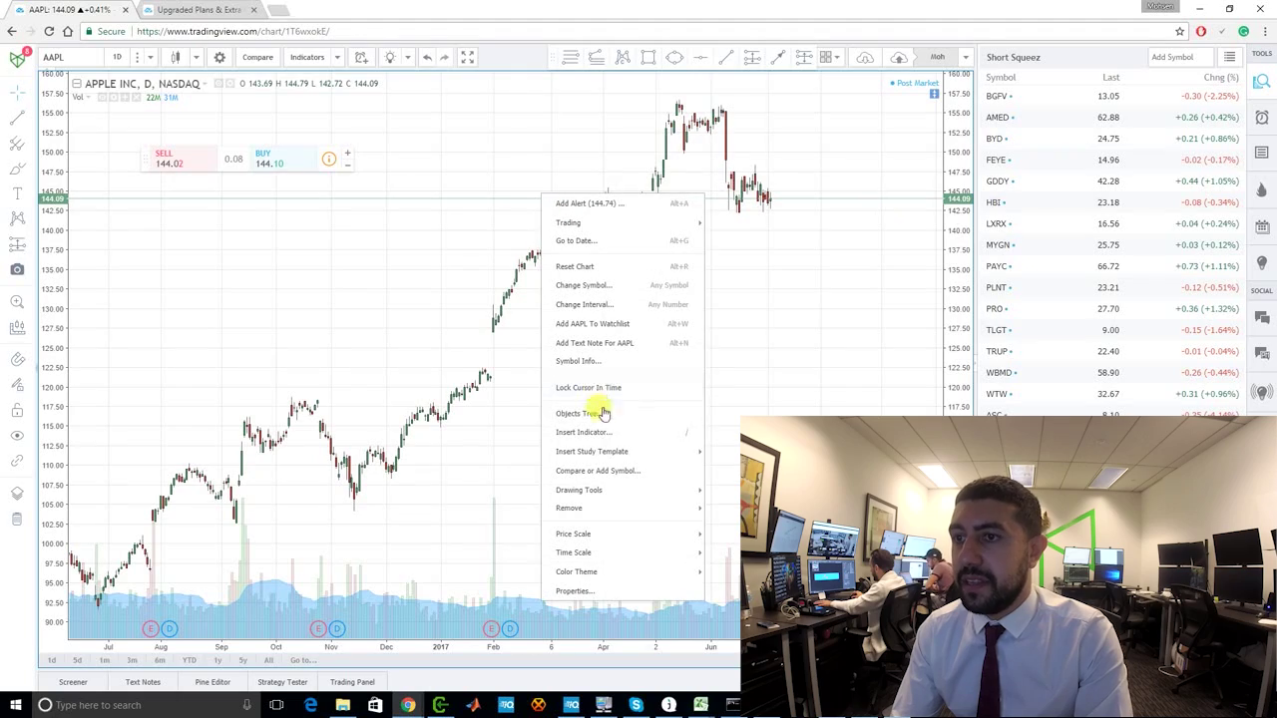
{"action": "left_click", "coordinate": [605, 438]}
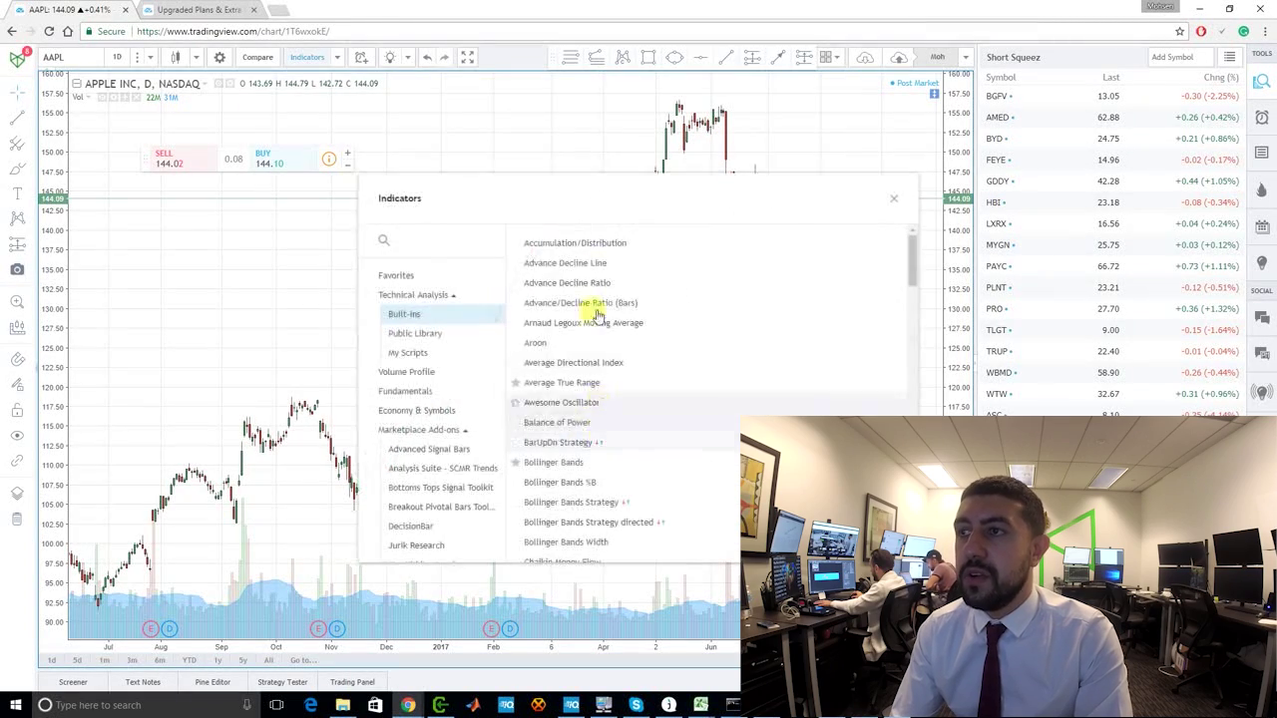
{"action": "left_click_drag", "start_coordinate": [911, 271], "coordinate": [801, 233]}
{"action": "left_click", "coordinate": [428, 241]}
{"action": "type", "text": "bolli"}
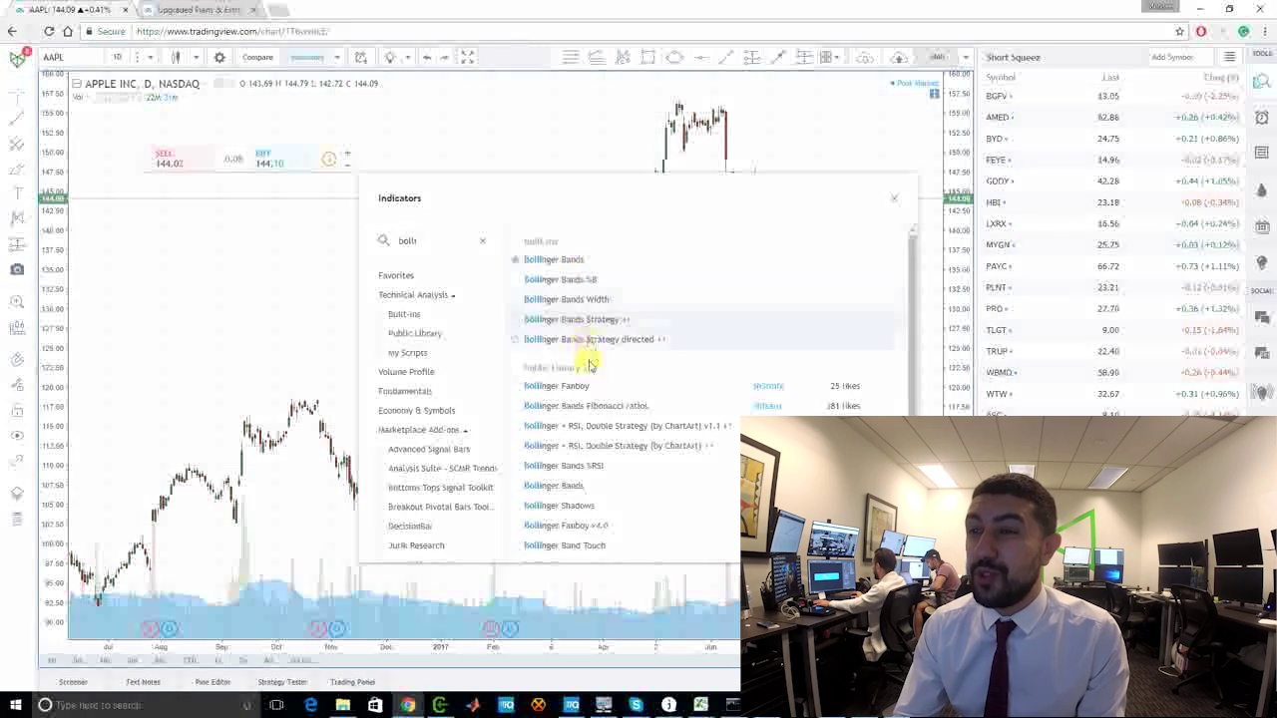
{"action": "left_click", "coordinate": [569, 261]}
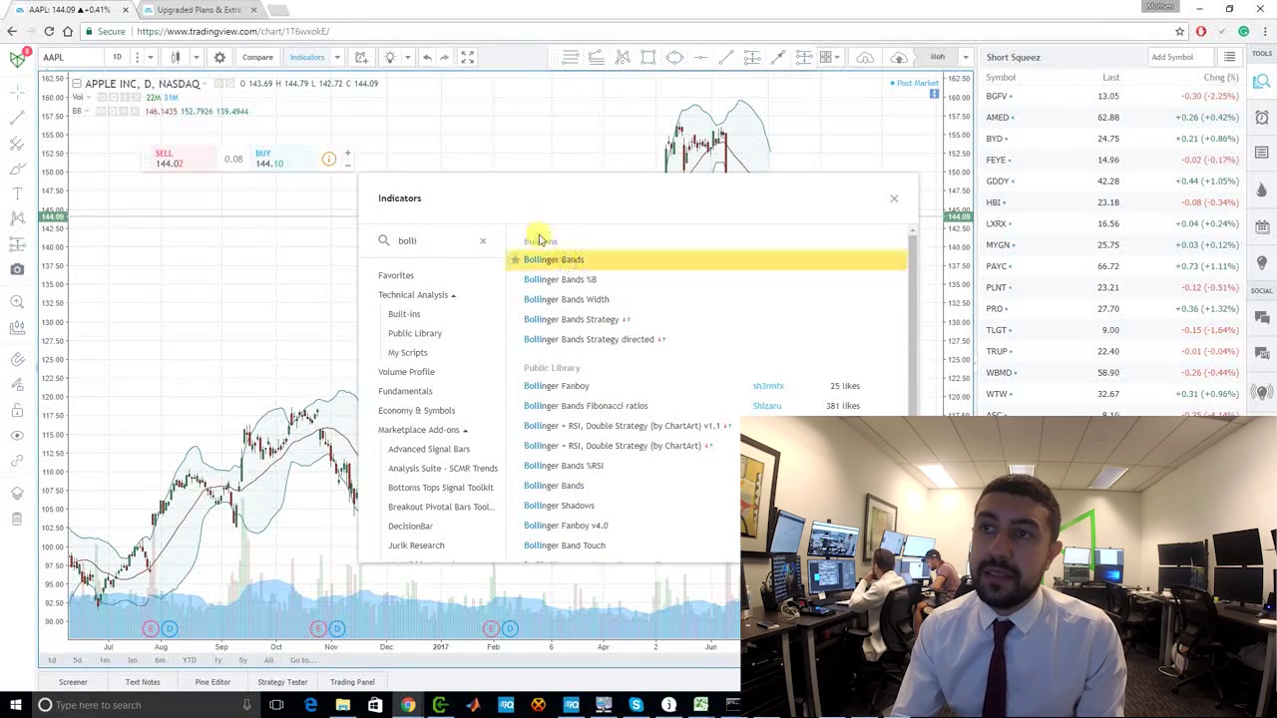
{"action": "left_click", "coordinate": [894, 200]}
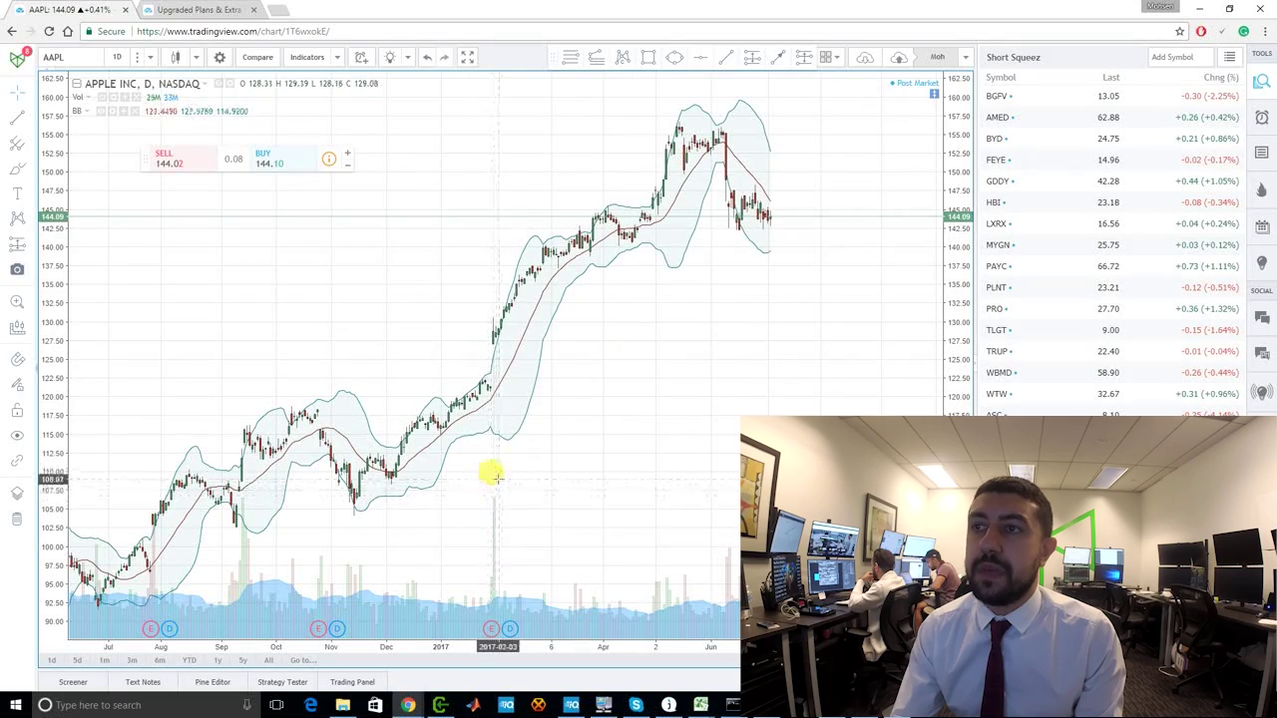
Remove the Bollinger Bands from the chart again
{"action": "left_click", "coordinate": [564, 291]}
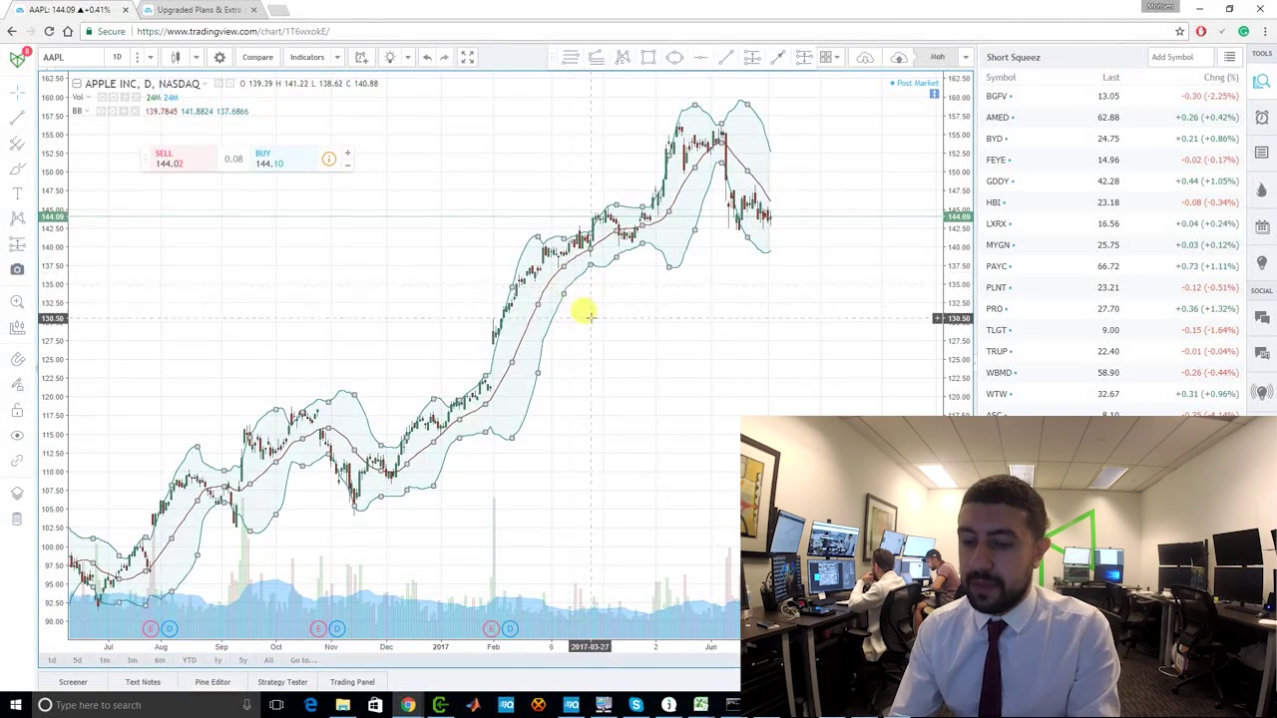
{"action": "key", "text": "Delete"}
{"action": "right_click", "coordinate": [602, 324]}
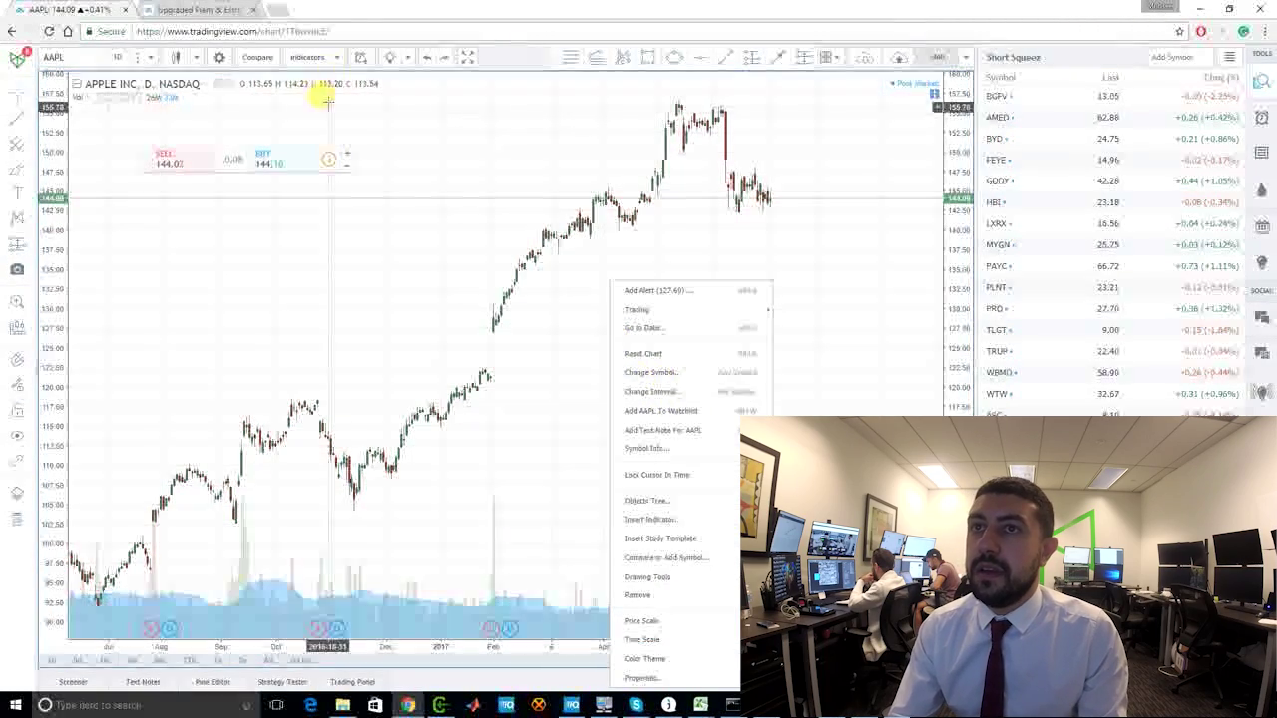
Add the RSI indicator and shrink the ATR pane to enlarge the price chart
{"action": "left_click", "coordinate": [308, 58]}
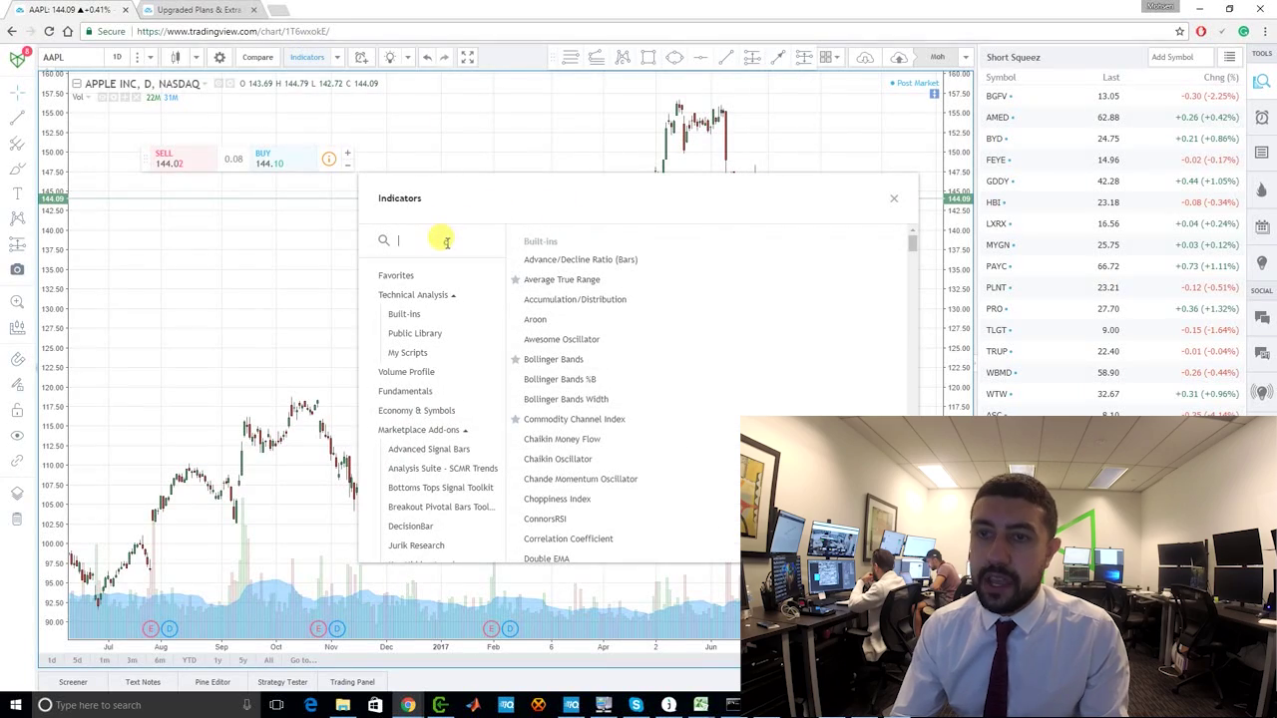
{"action": "type", "text": "rsi"}
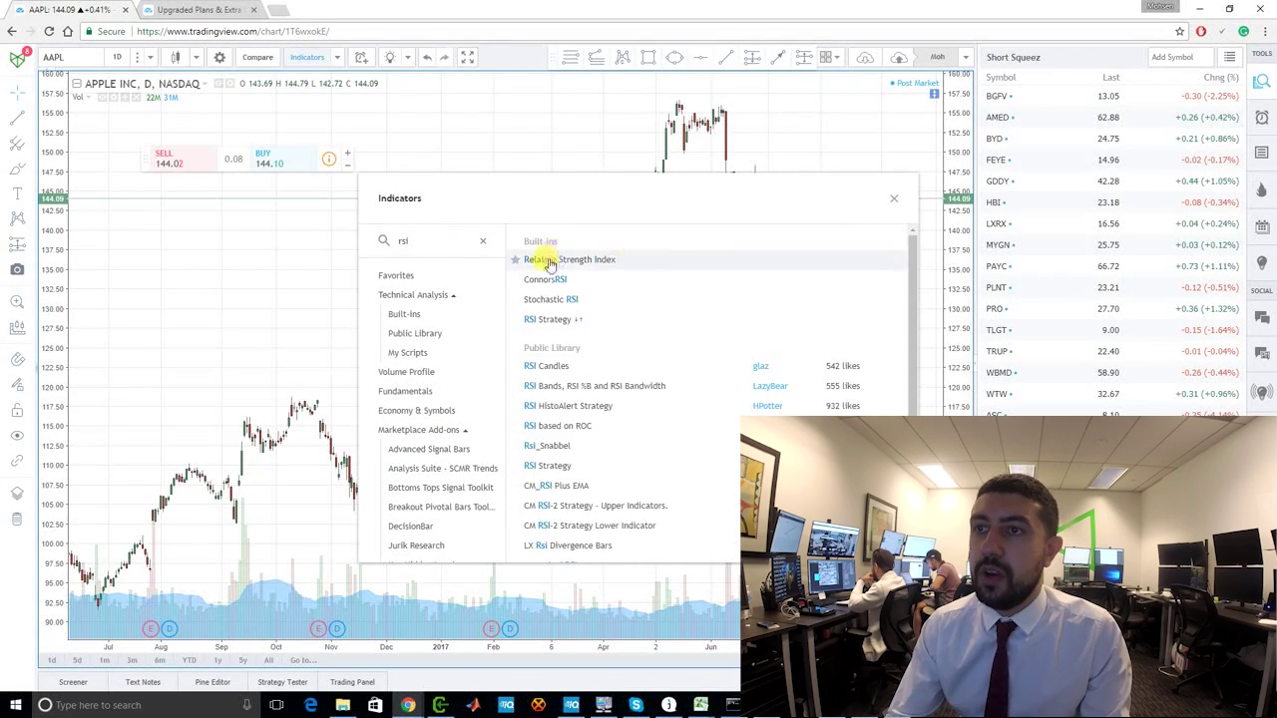
{"action": "left_click", "coordinate": [893, 200]}
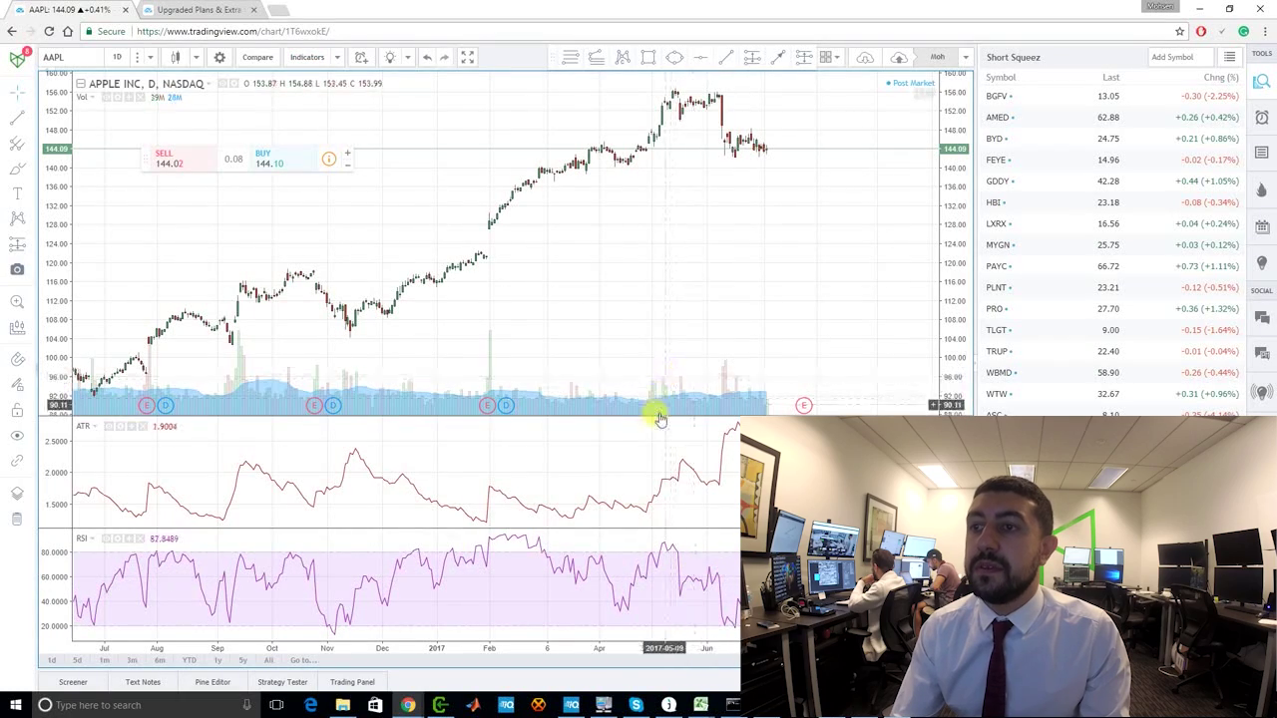
{"action": "mouse_move", "coordinate": [647, 417]}
{"action": "left_mouse_down"}
{"action": "mouse_move", "coordinate": [651, 451]}
{"action": "mouse_move", "coordinate": [658, 439]}
{"action": "left_mouse_up"}
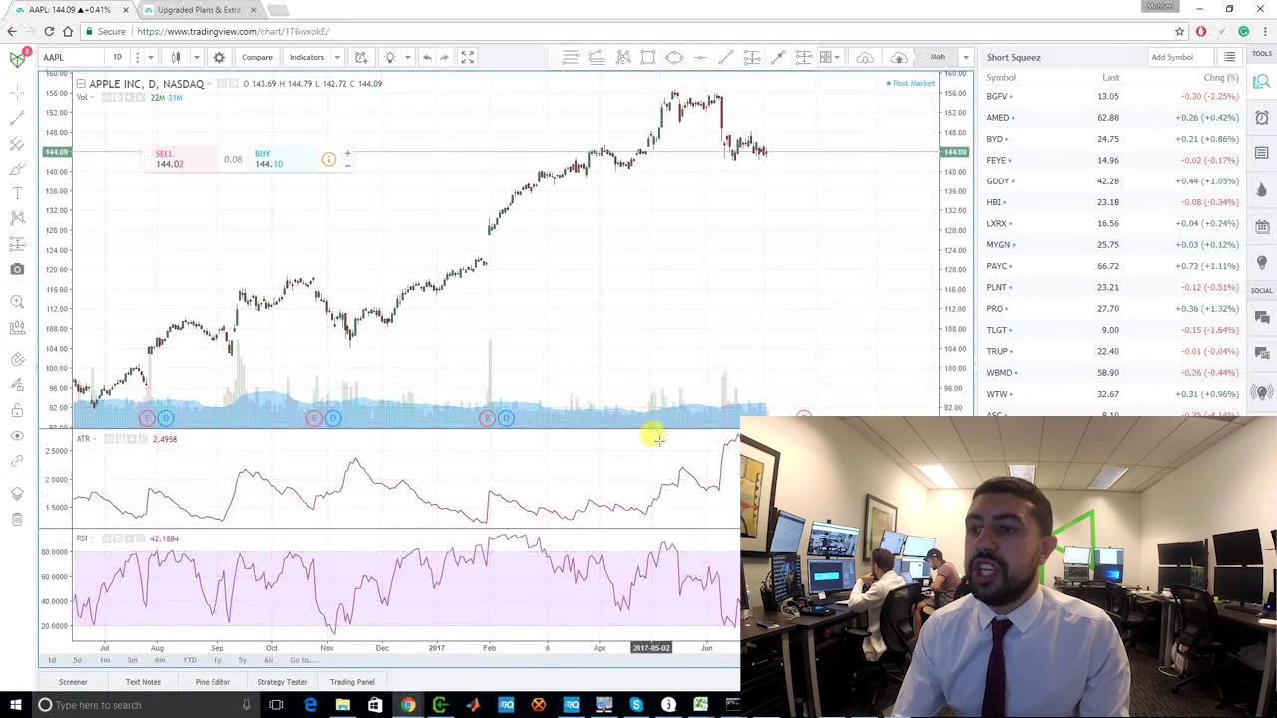
{"action": "double_click", "coordinate": [671, 548]}
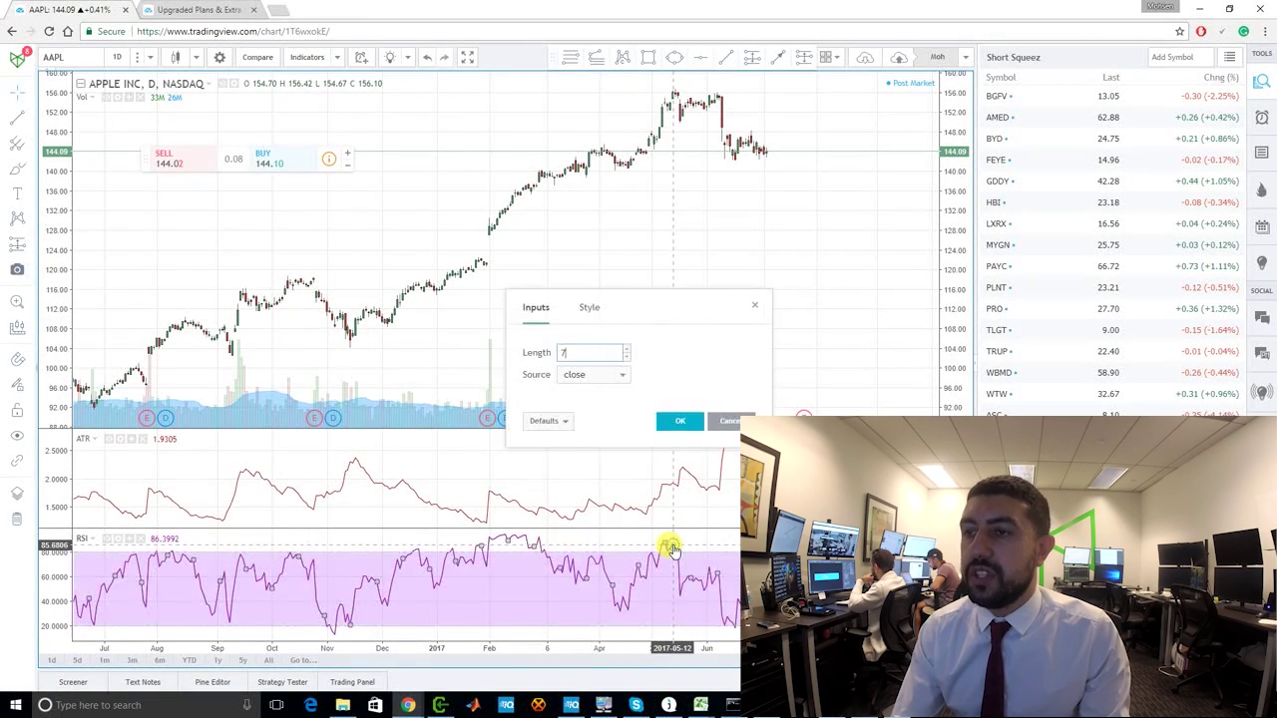
{"action": "left_click", "coordinate": [754, 304]}
Add a Smoothed Moving Average and set its length to 200
{"action": "right_click", "coordinate": [663, 259]}
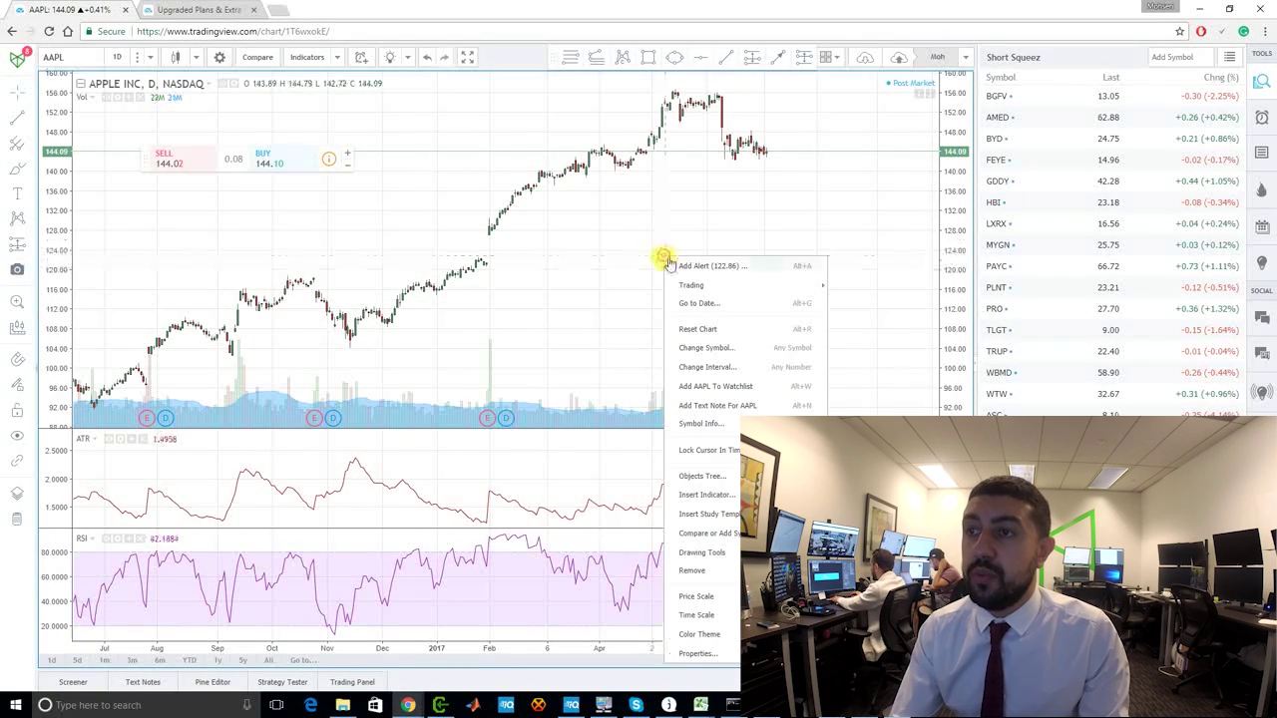
{"action": "left_click", "coordinate": [706, 493]}
{"action": "type", "text": "sma"}
{"action": "left_click", "coordinate": [586, 260]}
{"action": "left_click", "coordinate": [894, 198]}
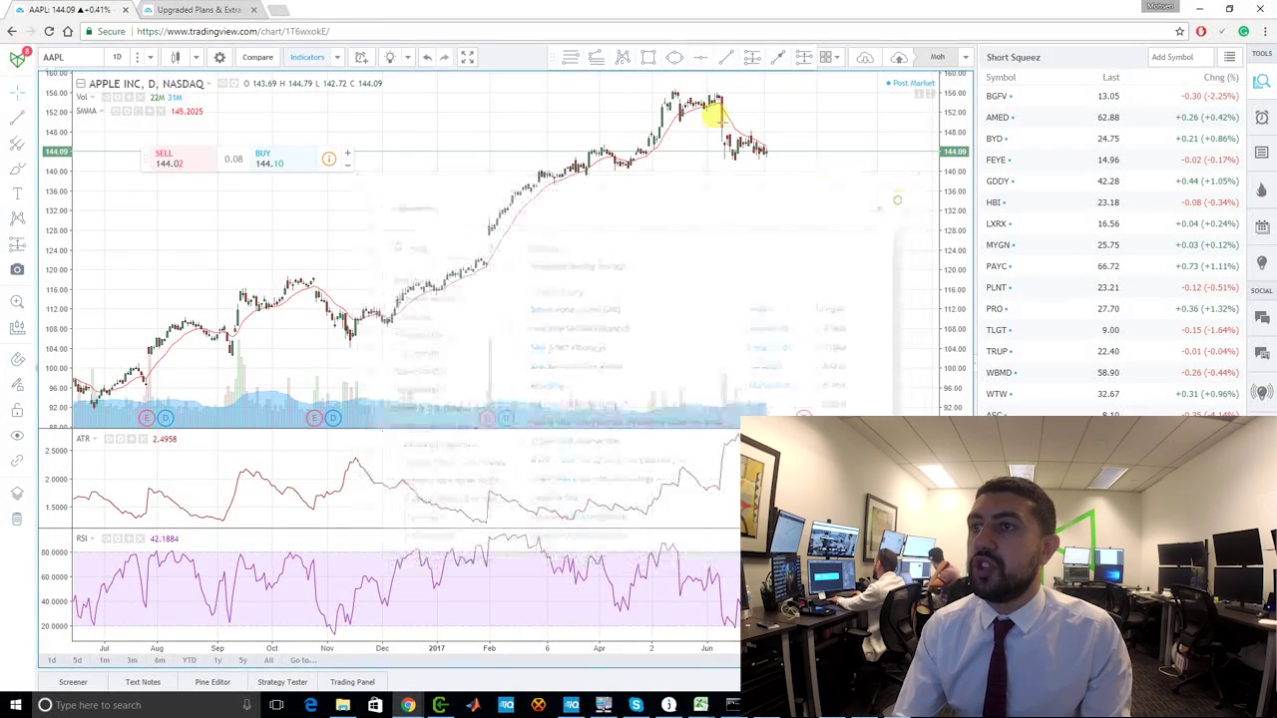
{"action": "double_click", "coordinate": [625, 165]}
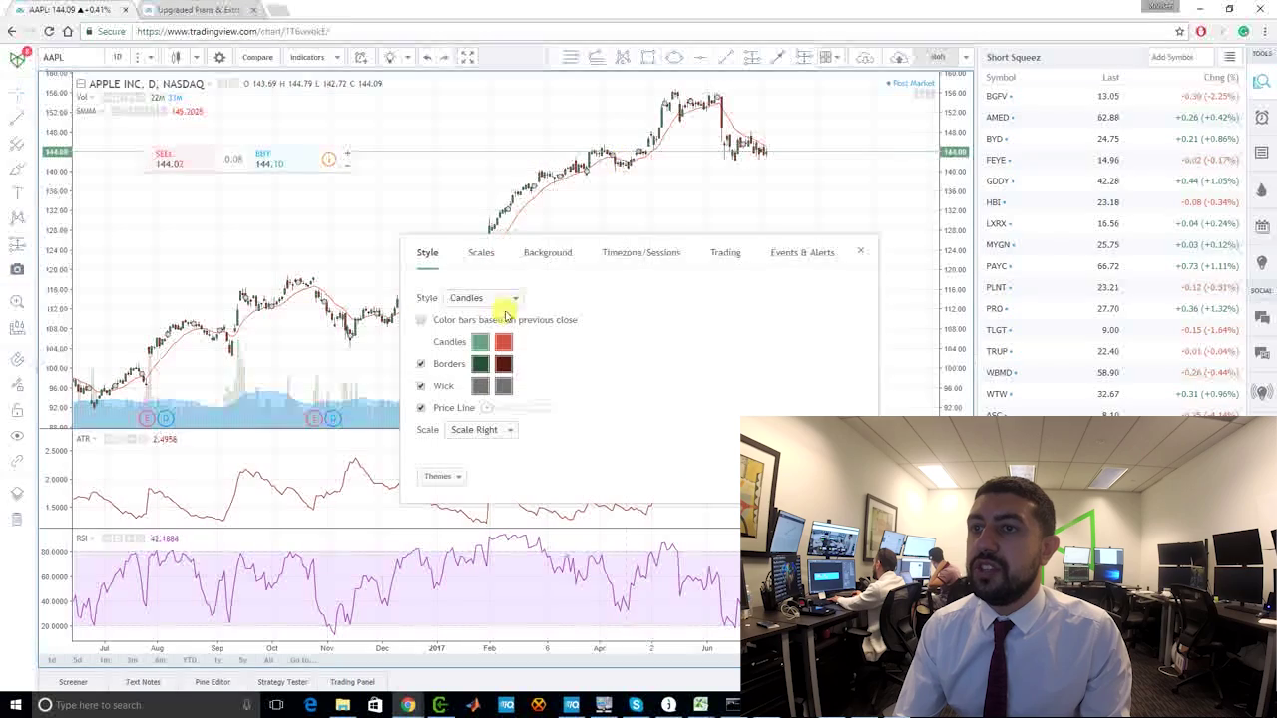
{"action": "left_click", "coordinate": [860, 252]}
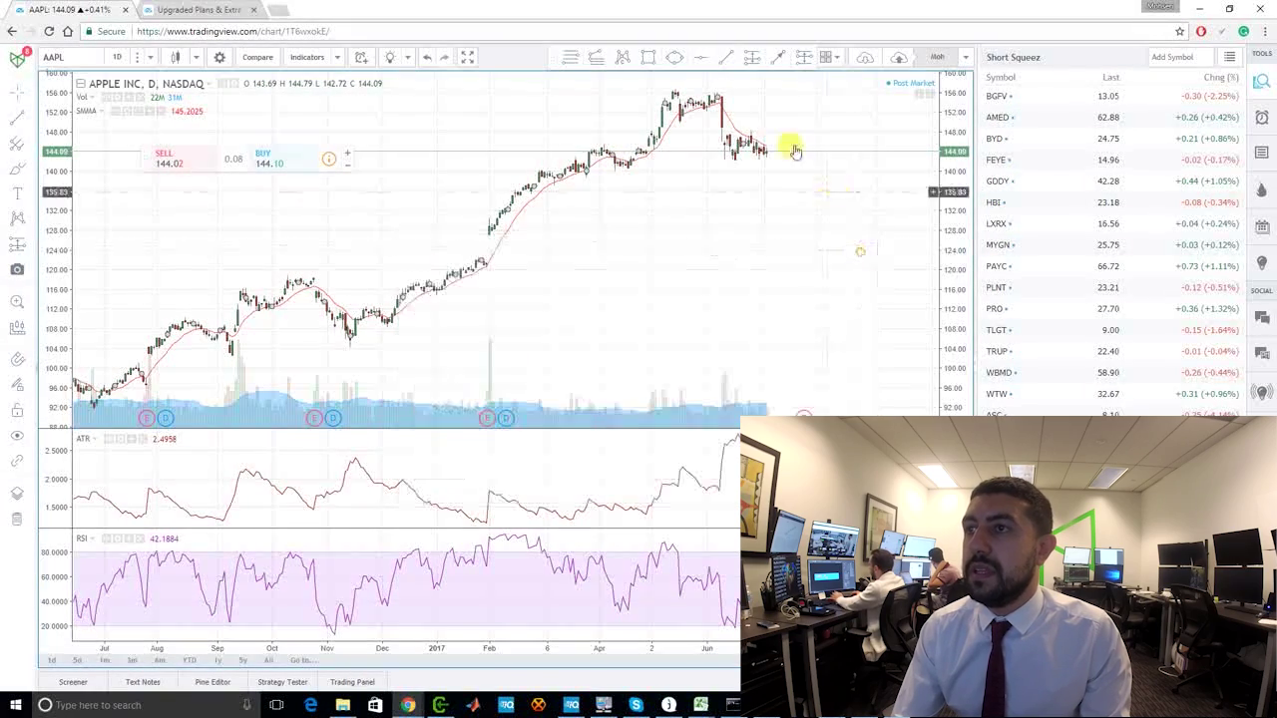
{"action": "double_click", "coordinate": [739, 135]}
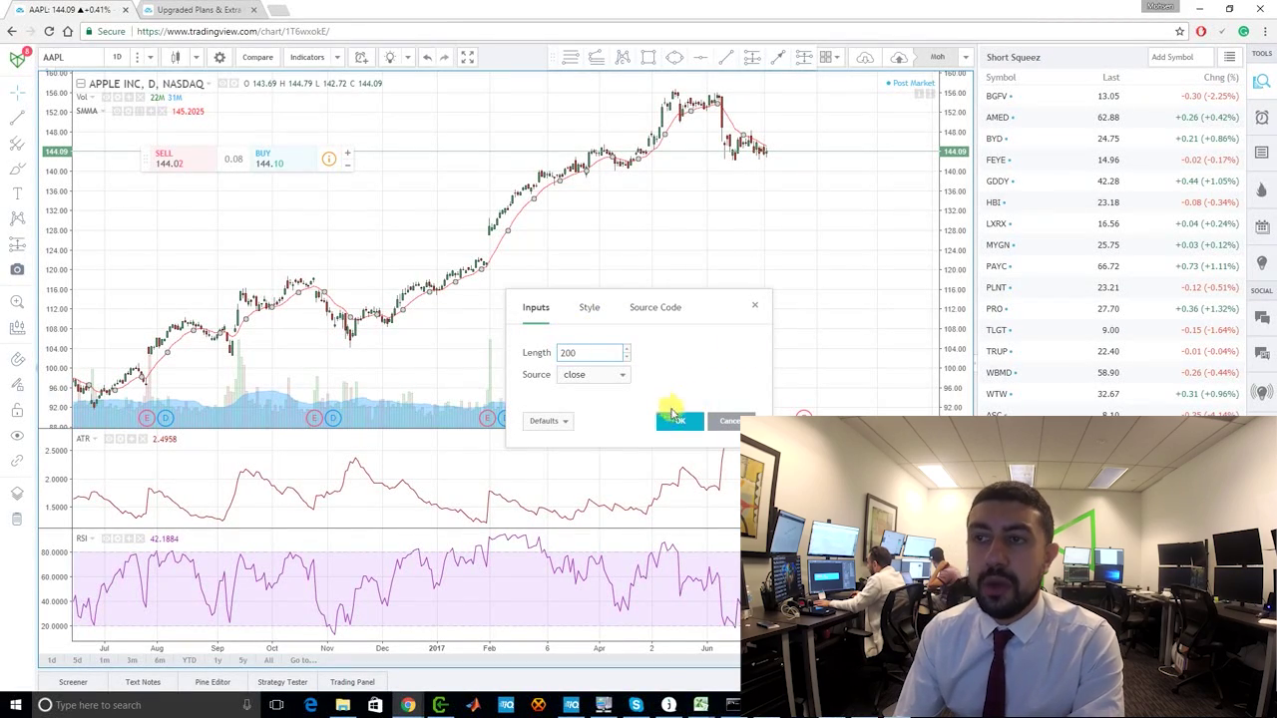
{"action": "left_click", "coordinate": [675, 416]}
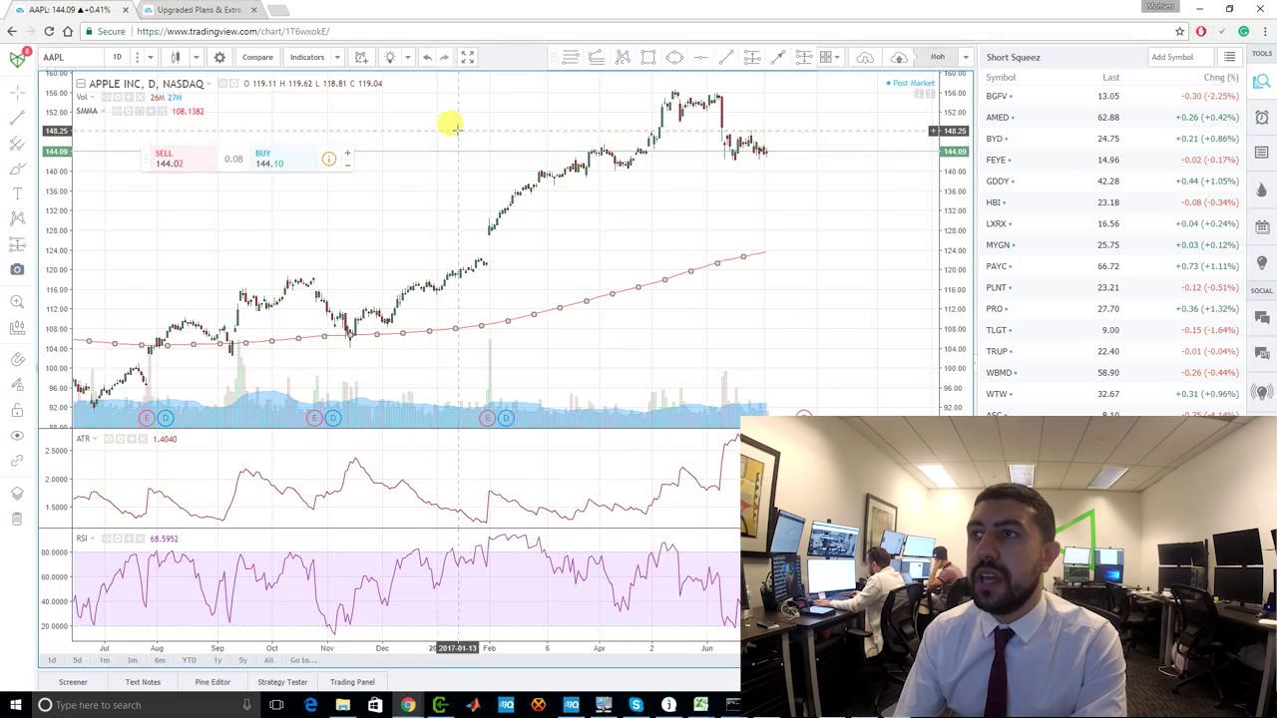
Float the favourites drawing toolbar over the chart, load BGFV, and move the toolbar lower
{"action": "mouse_move", "coordinate": [544, 63]}
{"action": "left_mouse_down"}
{"action": "mouse_move", "coordinate": [503, 127]}
{"action": "mouse_move", "coordinate": [424, 322]}
{"action": "mouse_move", "coordinate": [579, 309]}
{"action": "left_mouse_up"}
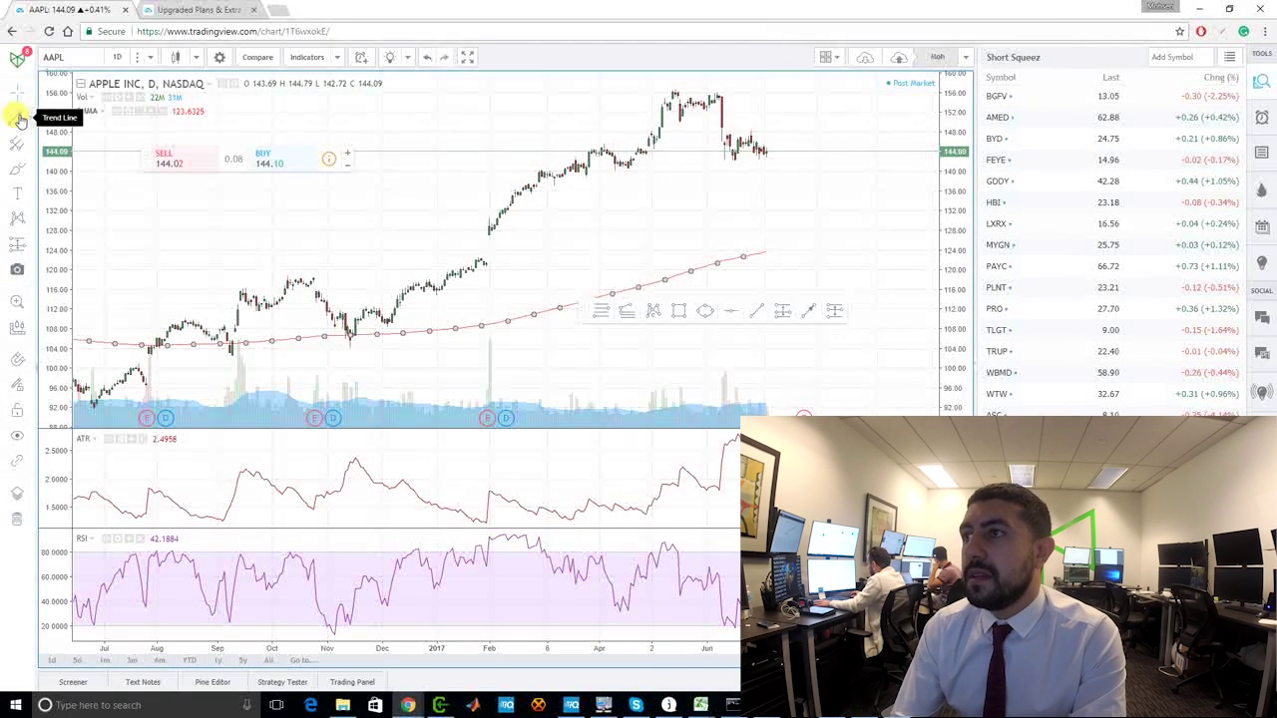
{"action": "left_click", "coordinate": [1025, 95]}
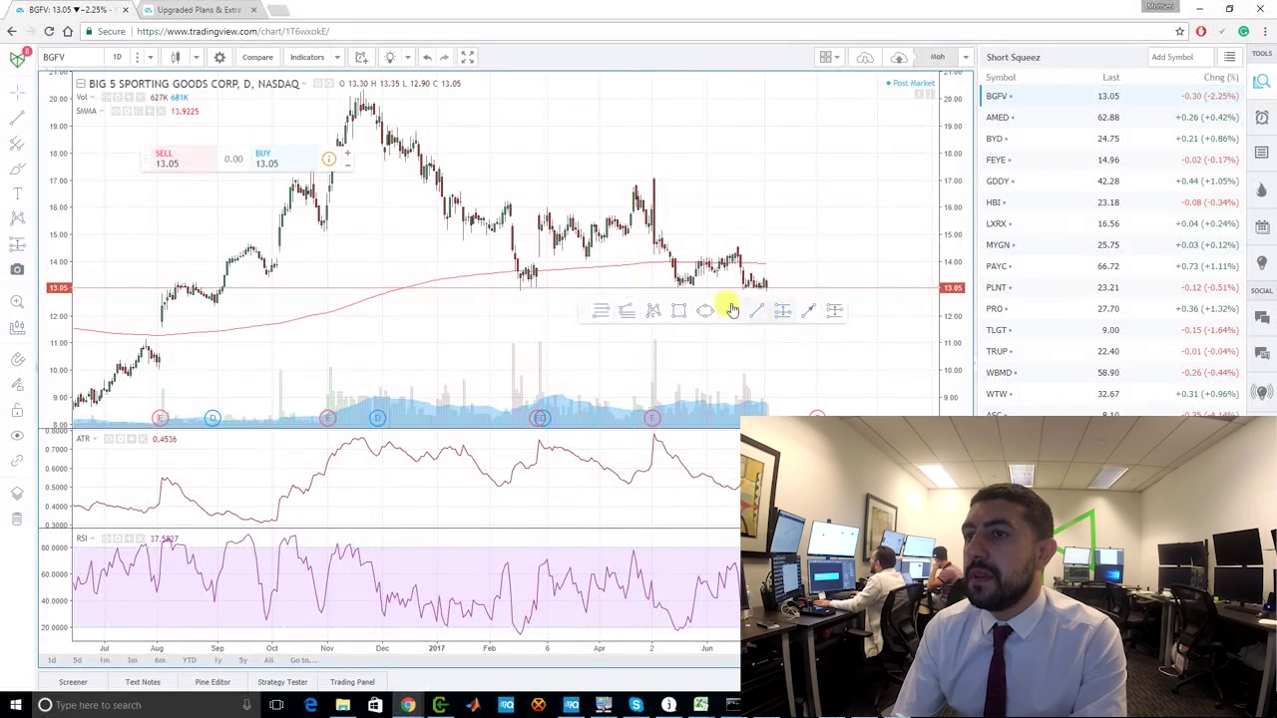
{"action": "mouse_move", "coordinate": [581, 306]}
{"action": "left_mouse_down"}
{"action": "mouse_move", "coordinate": [569, 428]}
{"action": "mouse_move", "coordinate": [602, 384]}
{"action": "left_mouse_up"}
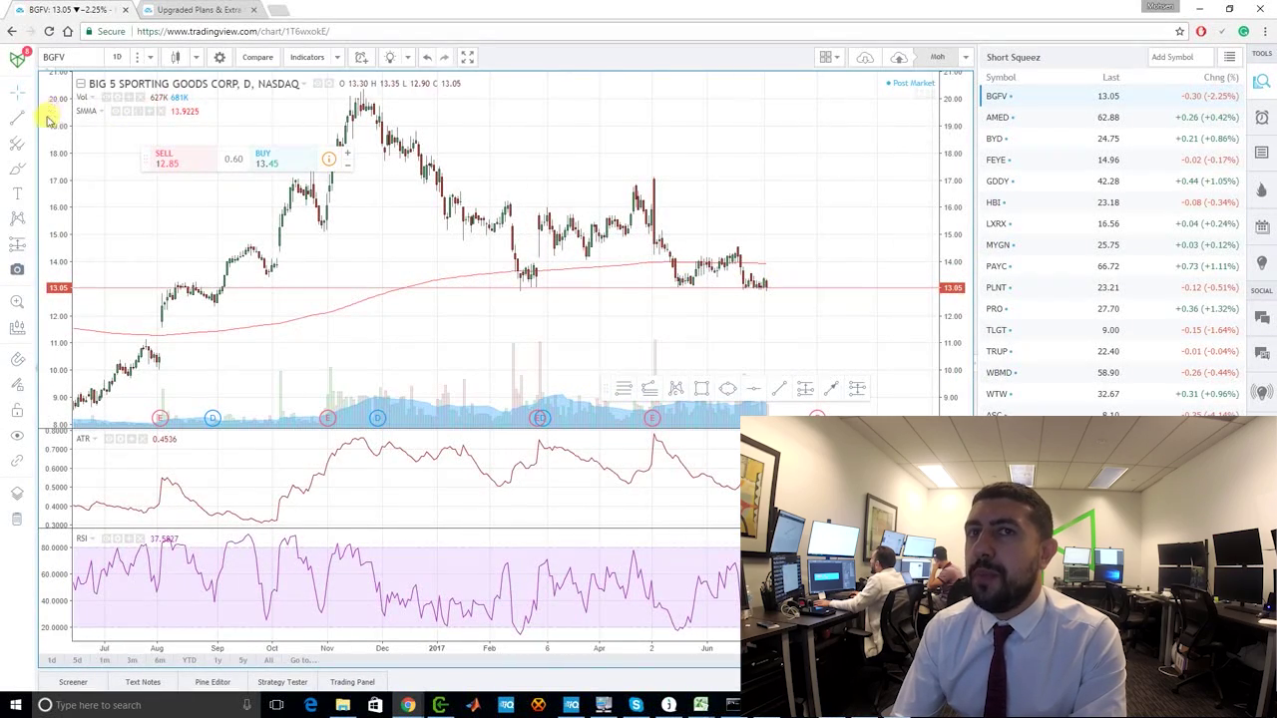
Create a BGFV price alert for crossing 12.85
{"action": "right_click", "coordinate": [788, 289]}
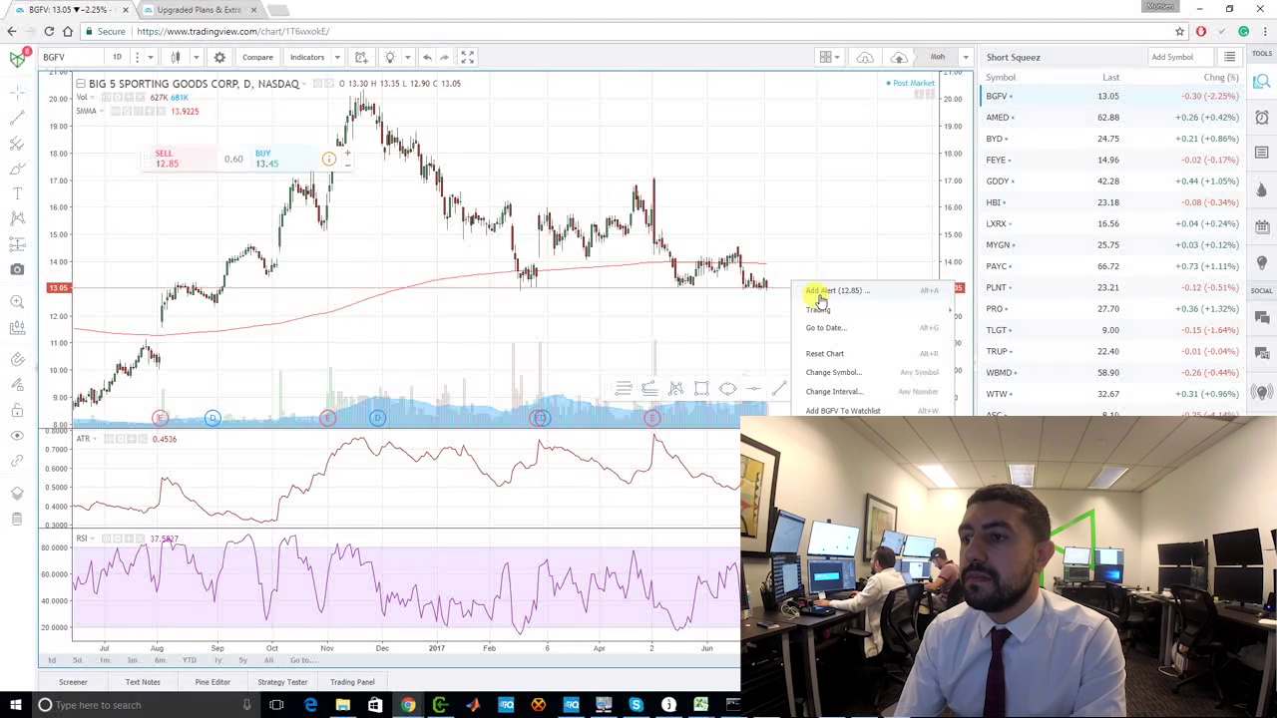
{"action": "left_click", "coordinate": [817, 294]}
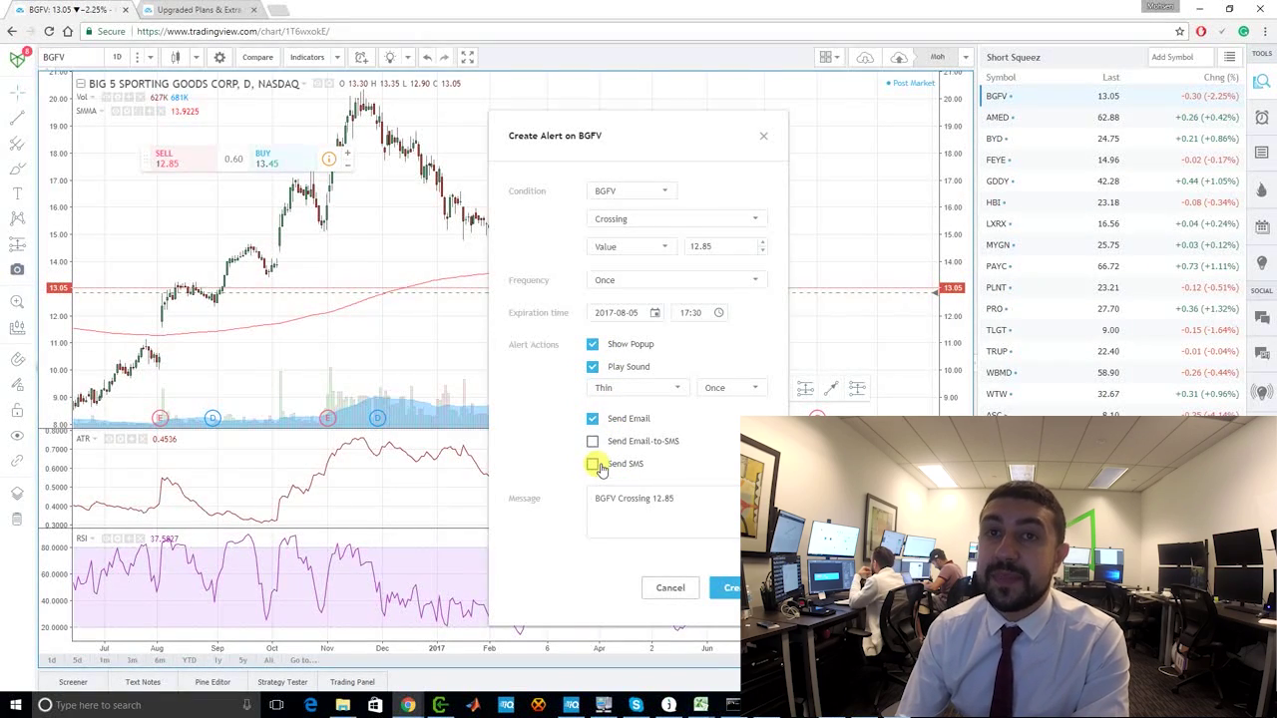
{"action": "left_click", "coordinate": [698, 501]}
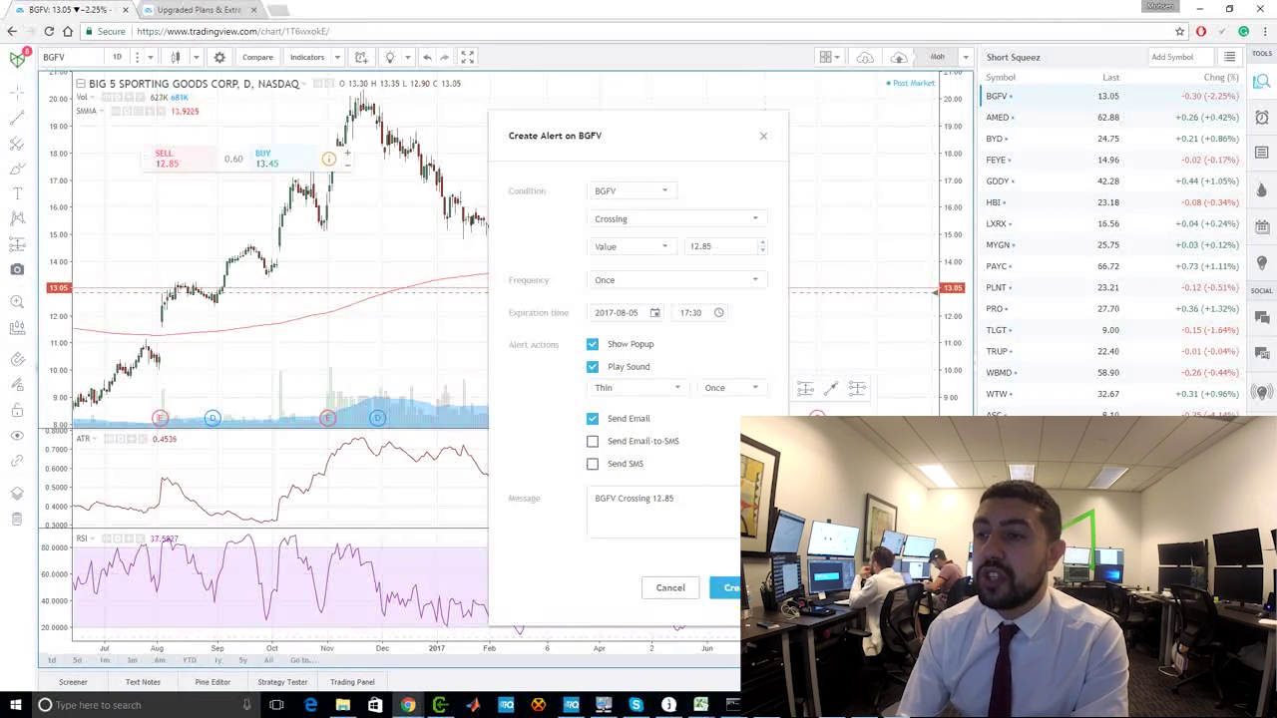
{"action": "left_click", "coordinate": [733, 588]}
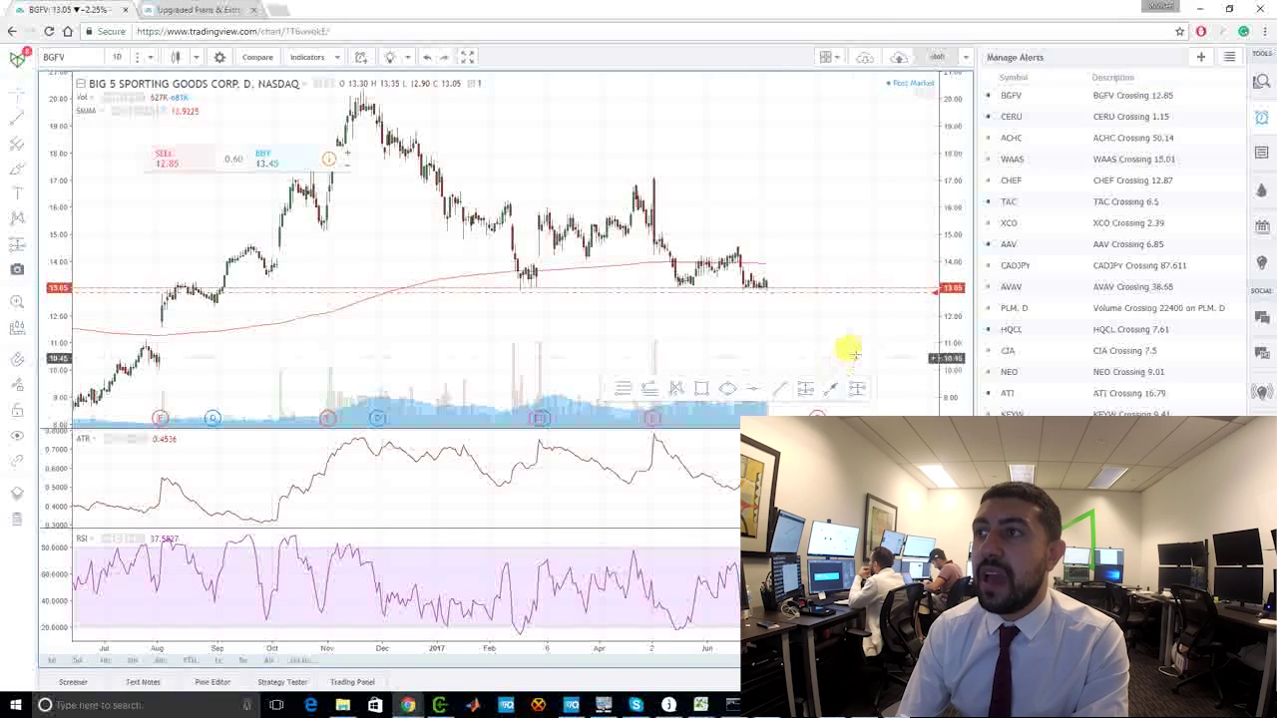
Highlight the new alert on the chart and redisplay the Manage Alerts list
{"action": "left_click", "coordinate": [788, 295]}
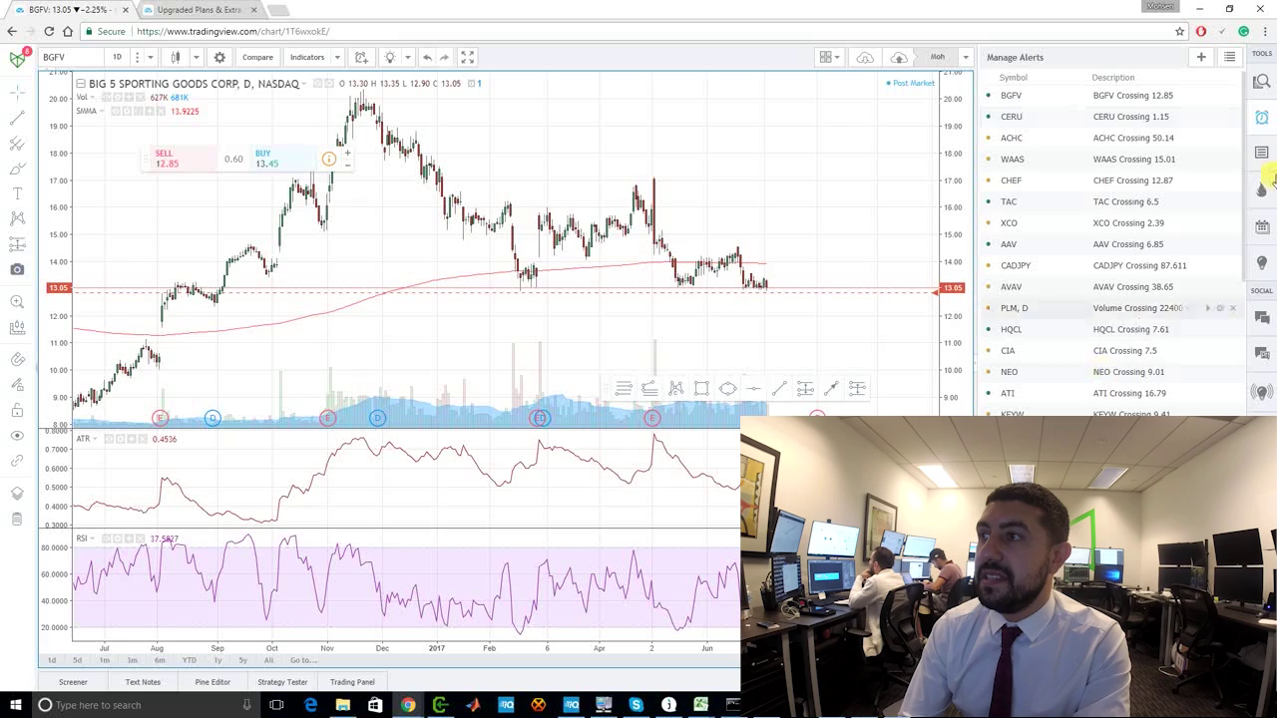
{"action": "left_click", "coordinate": [1264, 119]}
{"action": "left_click", "coordinate": [1264, 118]}
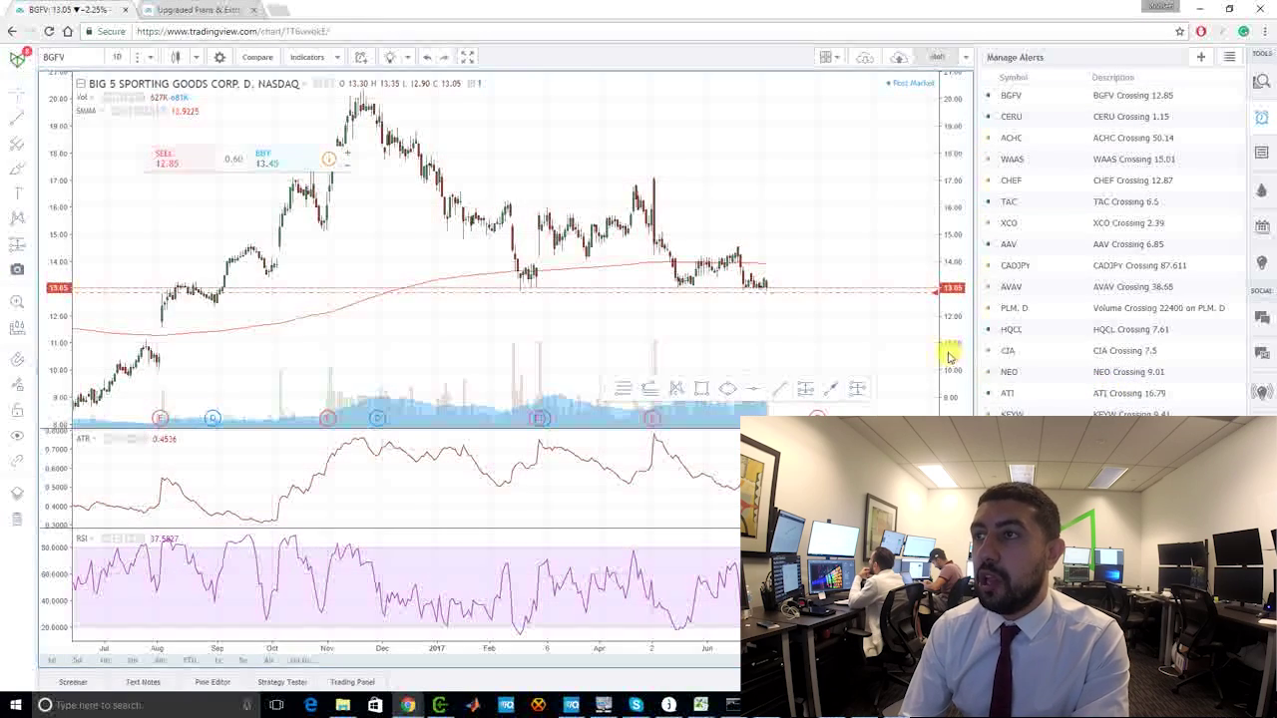
Switch to a 2x2 four-chart layout, then maximize the BGFV chart to fill the area
{"action": "left_click", "coordinate": [839, 59]}
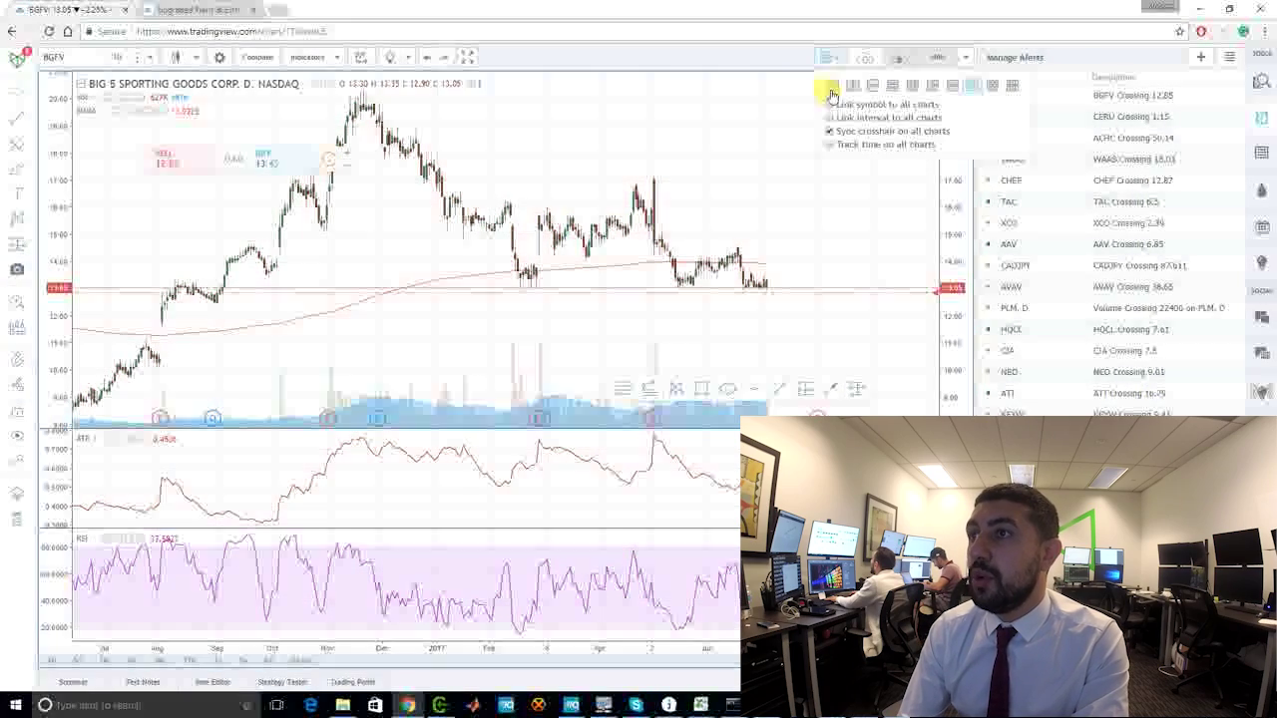
{"action": "left_click", "coordinate": [834, 89]}
{"action": "left_click", "coordinate": [836, 62]}
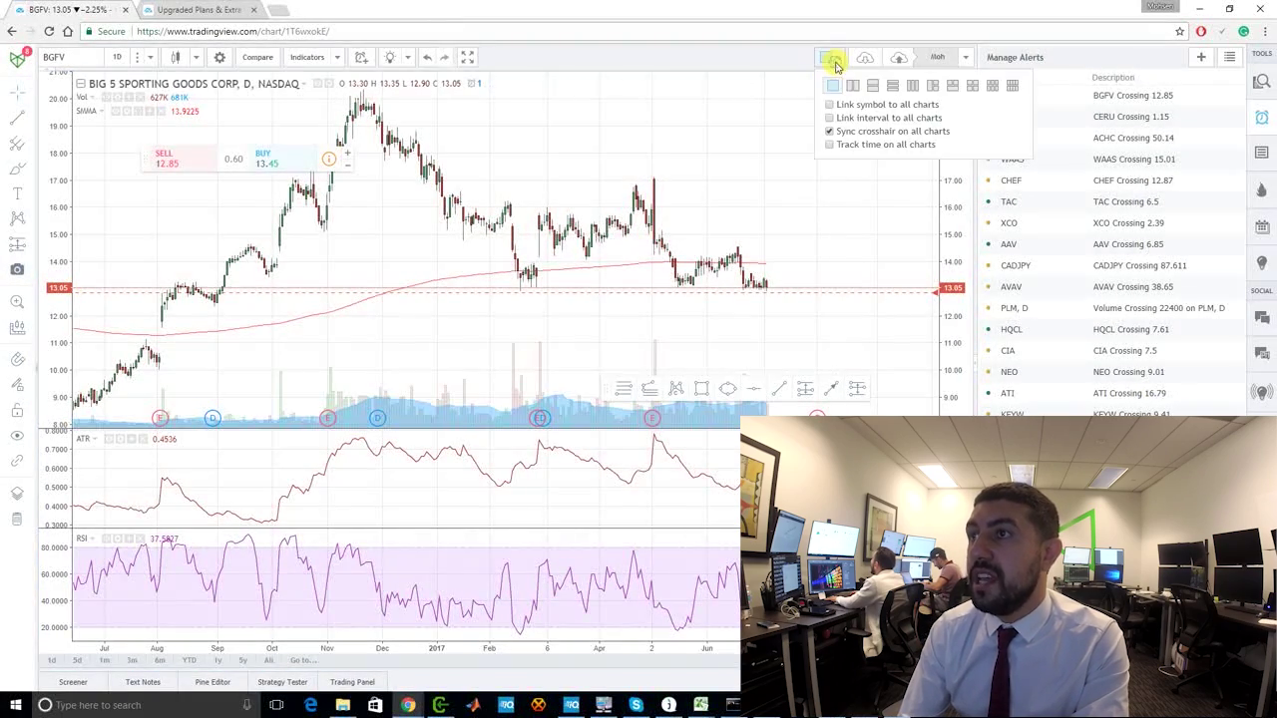
{"action": "left_click", "coordinate": [972, 88]}
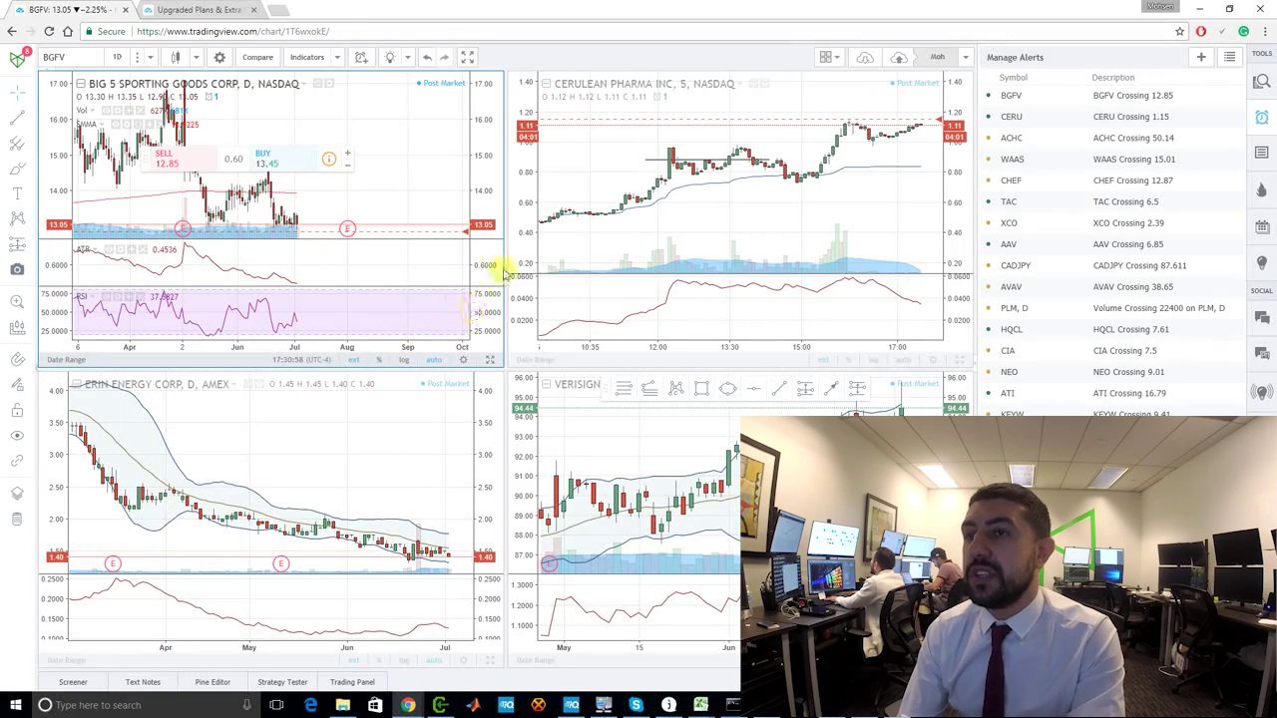
{"action": "left_click", "coordinate": [490, 360]}
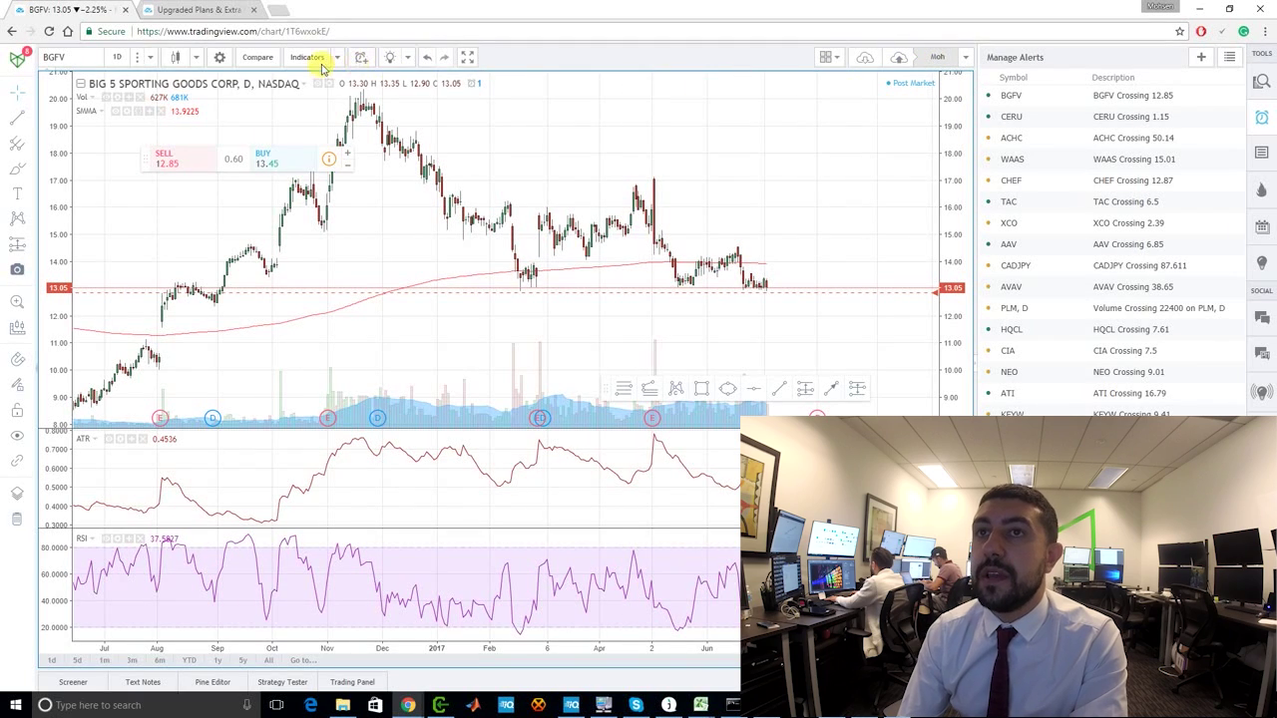
{"action": "left_click", "coordinate": [119, 56]}
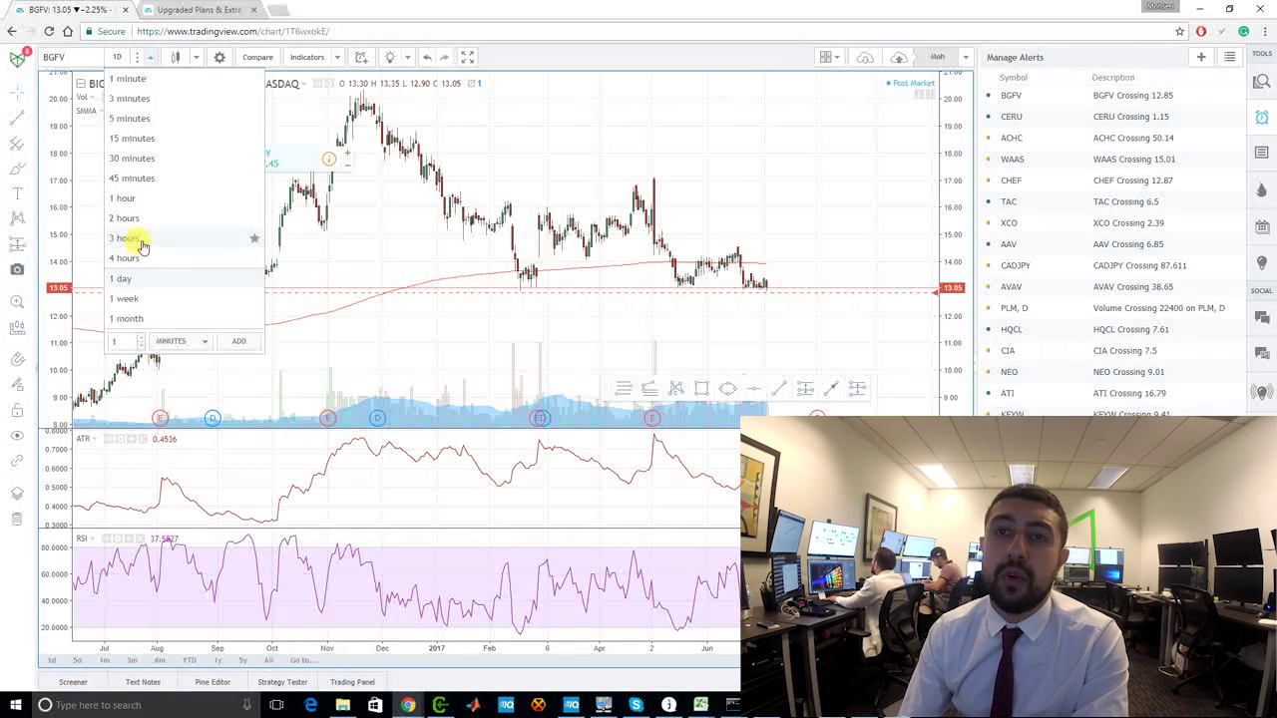
Change the BGFV interval to 1 hour, then 1 minute, then back to 1 day
{"action": "left_click", "coordinate": [147, 202]}
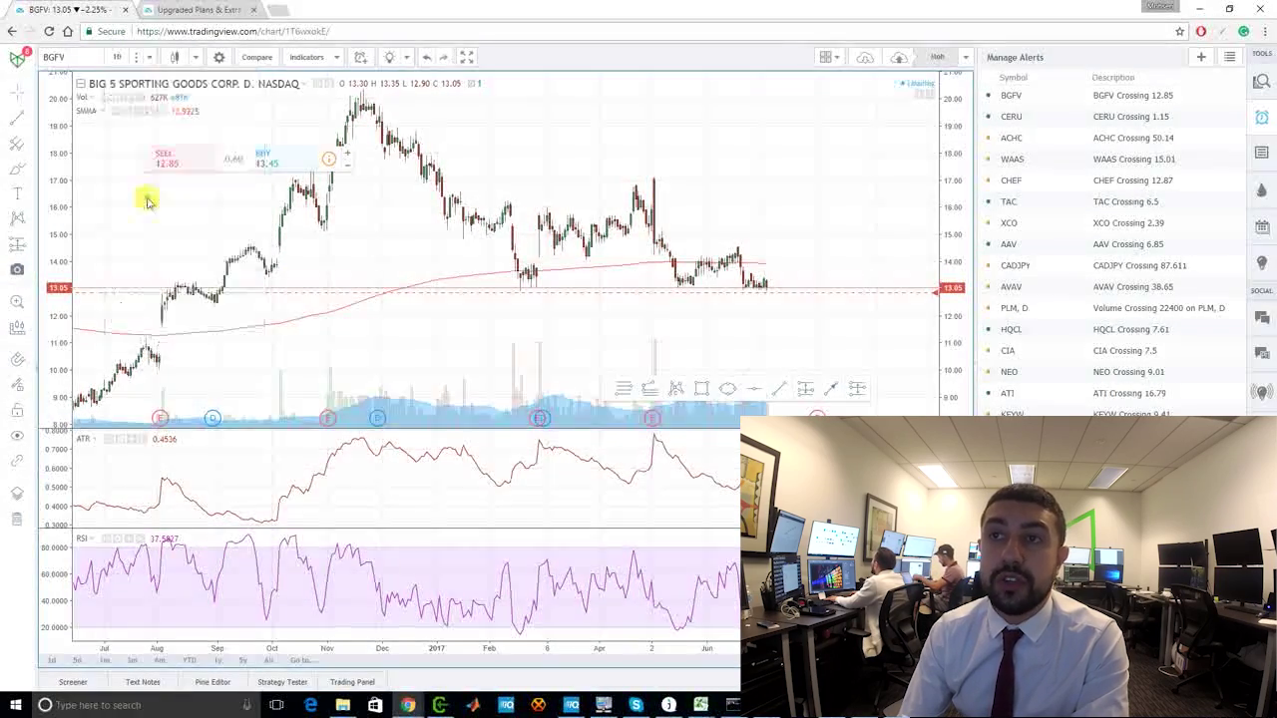
{"action": "left_click", "coordinate": [115, 57]}
{"action": "left_click", "coordinate": [131, 84]}
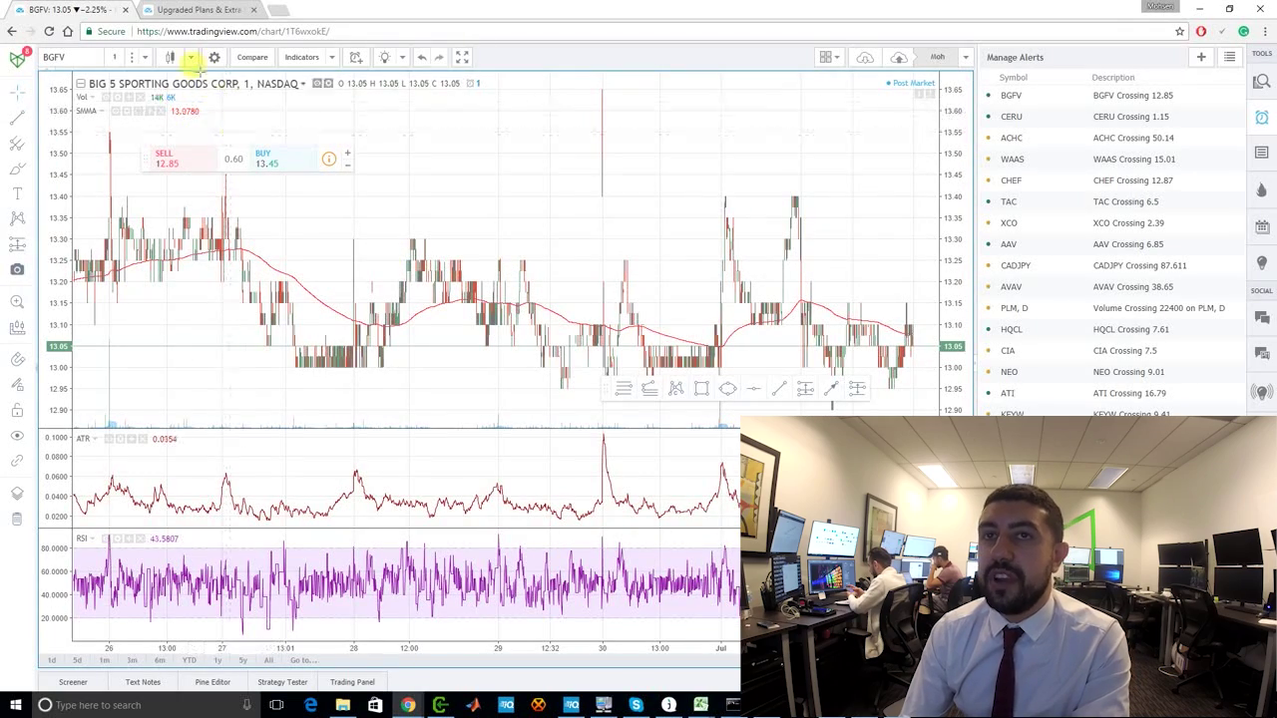
{"action": "left_click", "coordinate": [117, 57]}
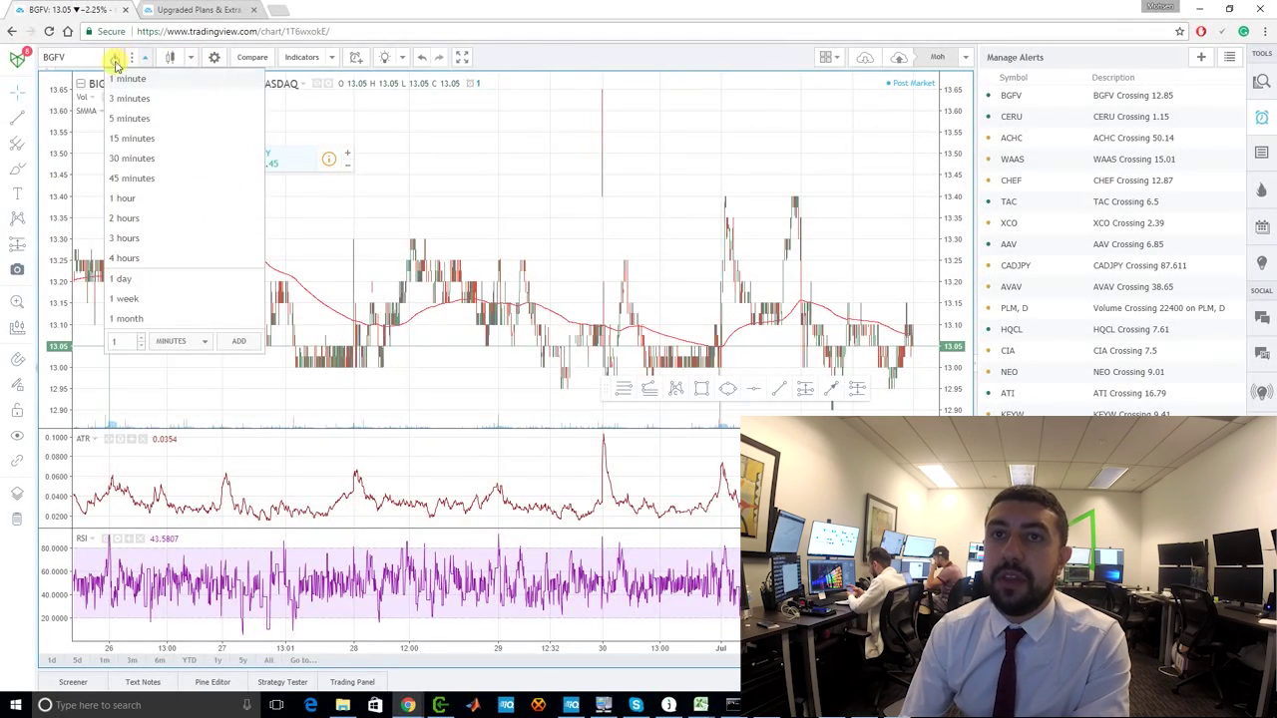
{"action": "left_click", "coordinate": [128, 279]}
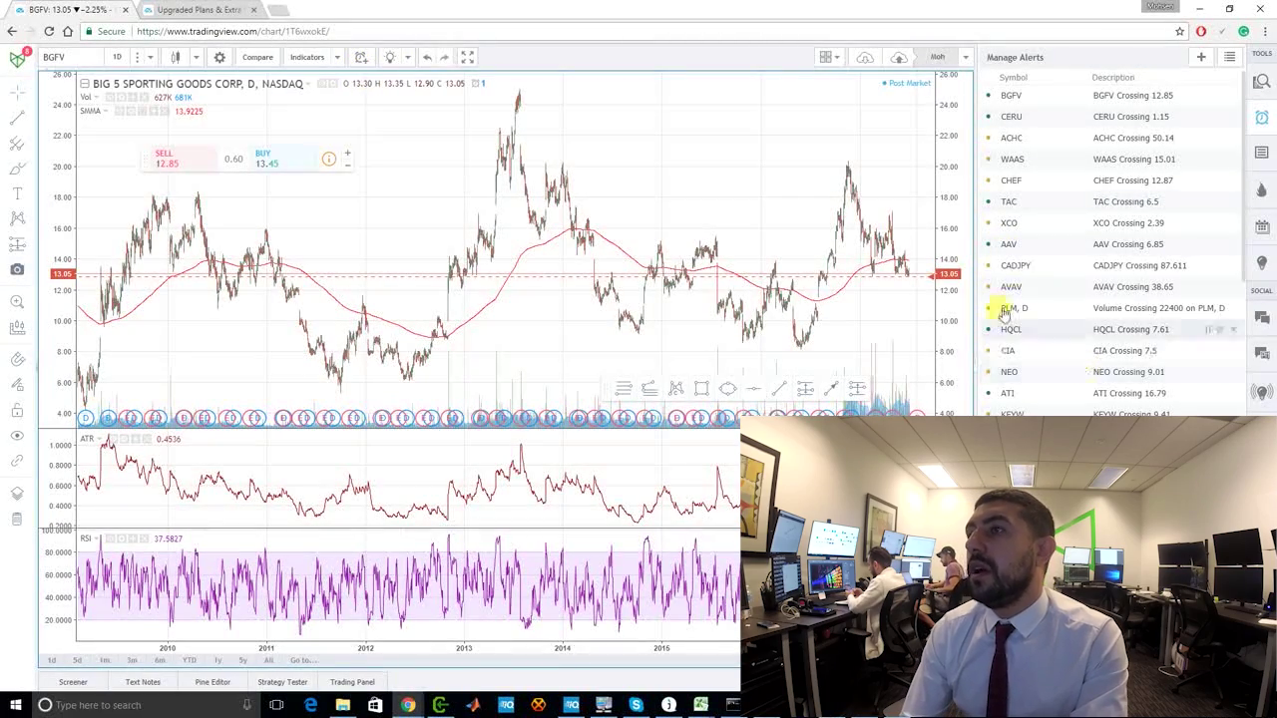
Reopen the Short Squeeze watchlist and load FEYE, then MYGN, onto the chart
{"action": "left_click", "coordinate": [1262, 81]}
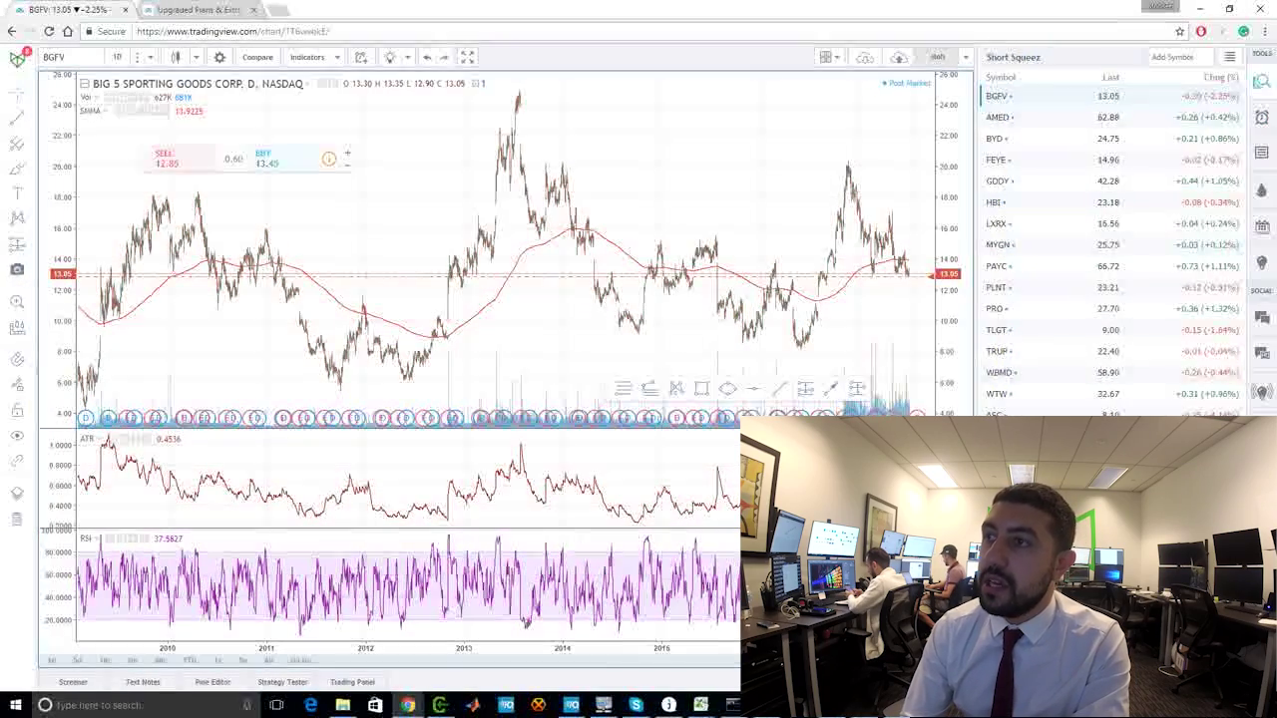
{"action": "left_click", "coordinate": [1002, 160]}
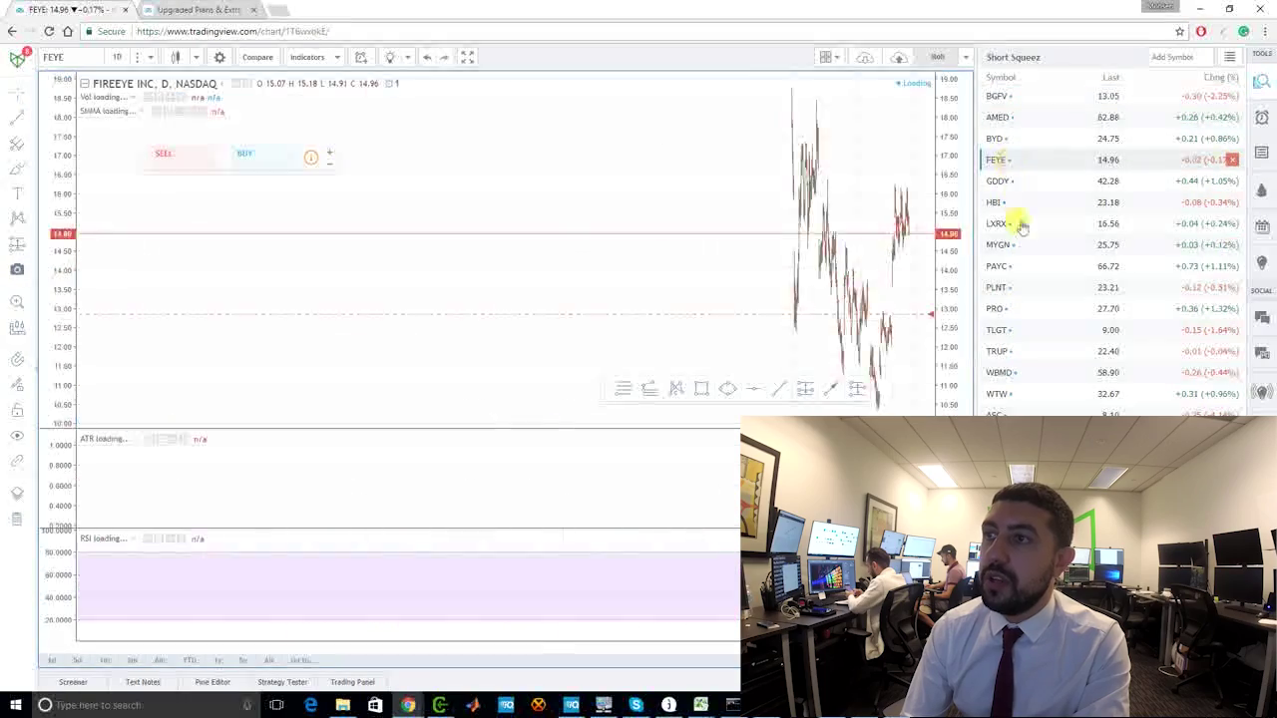
{"action": "scroll", "coordinate": [878, 244], "scroll_direction": "up", "scroll_amount": 5}
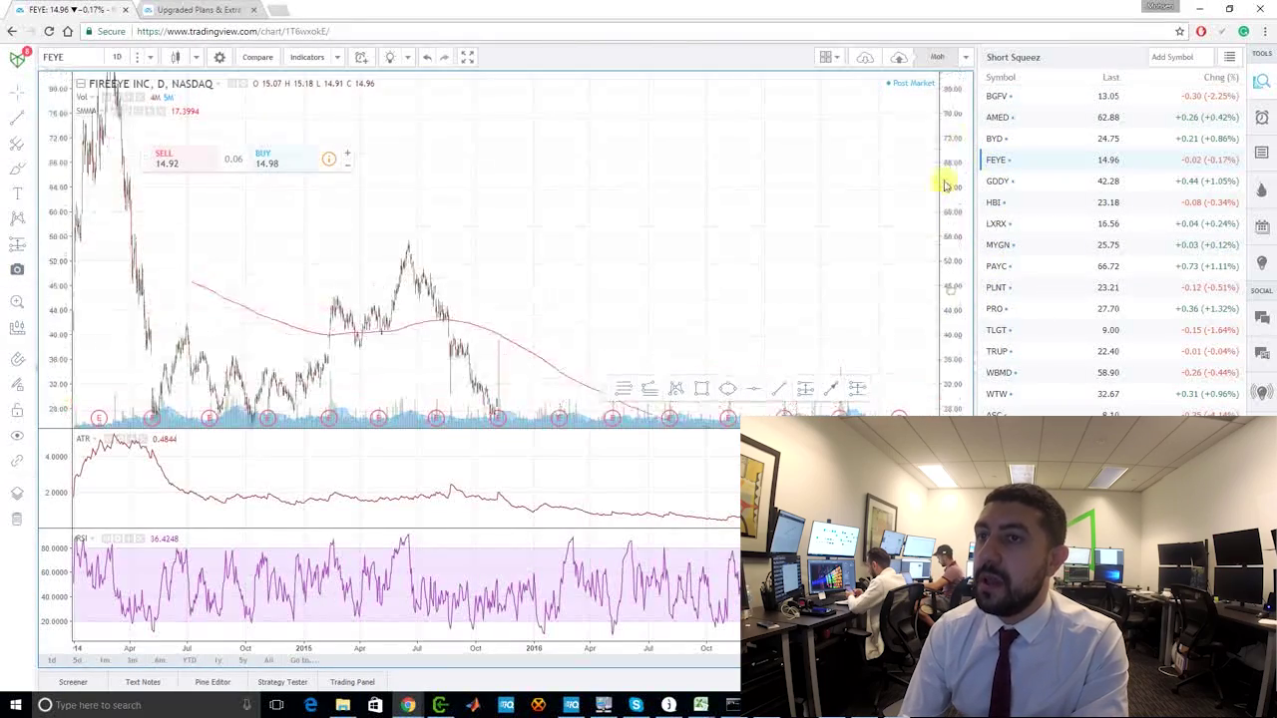
{"action": "left_click", "coordinate": [1067, 245]}
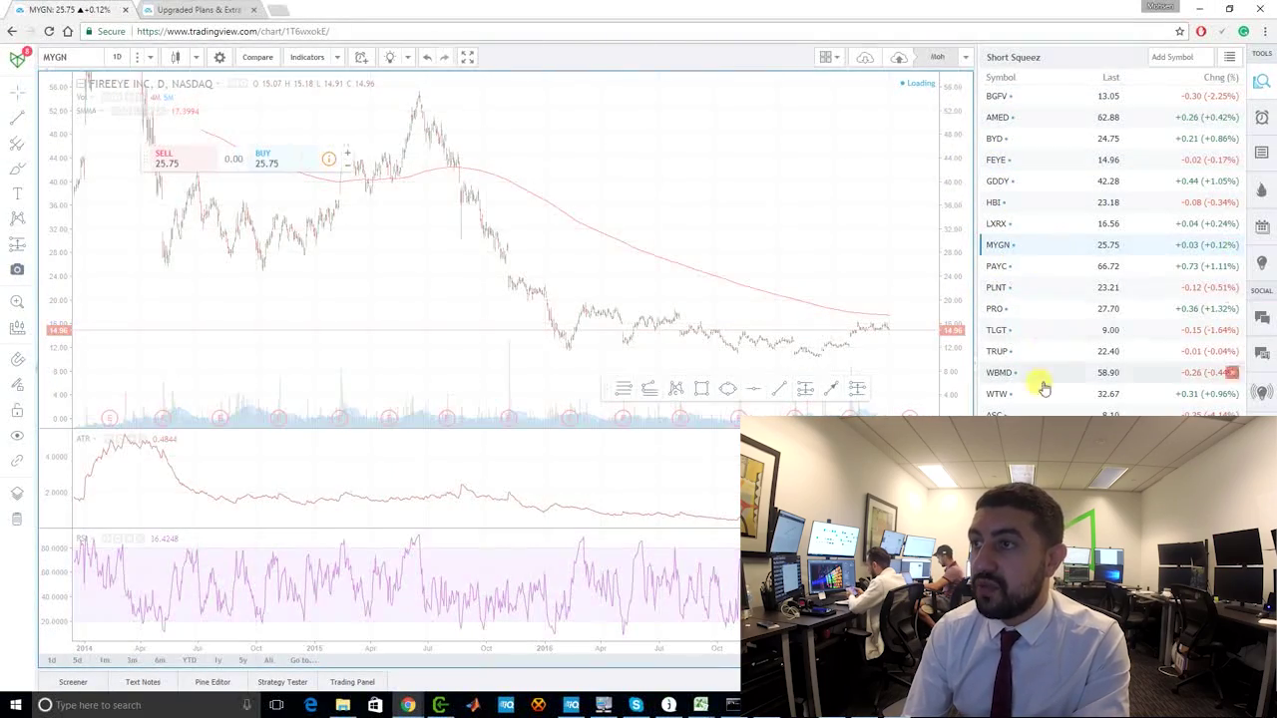
Start and cancel a symbol search for AAPL, then switch the watchlist to the FX list
{"action": "left_click", "coordinate": [1168, 57]}
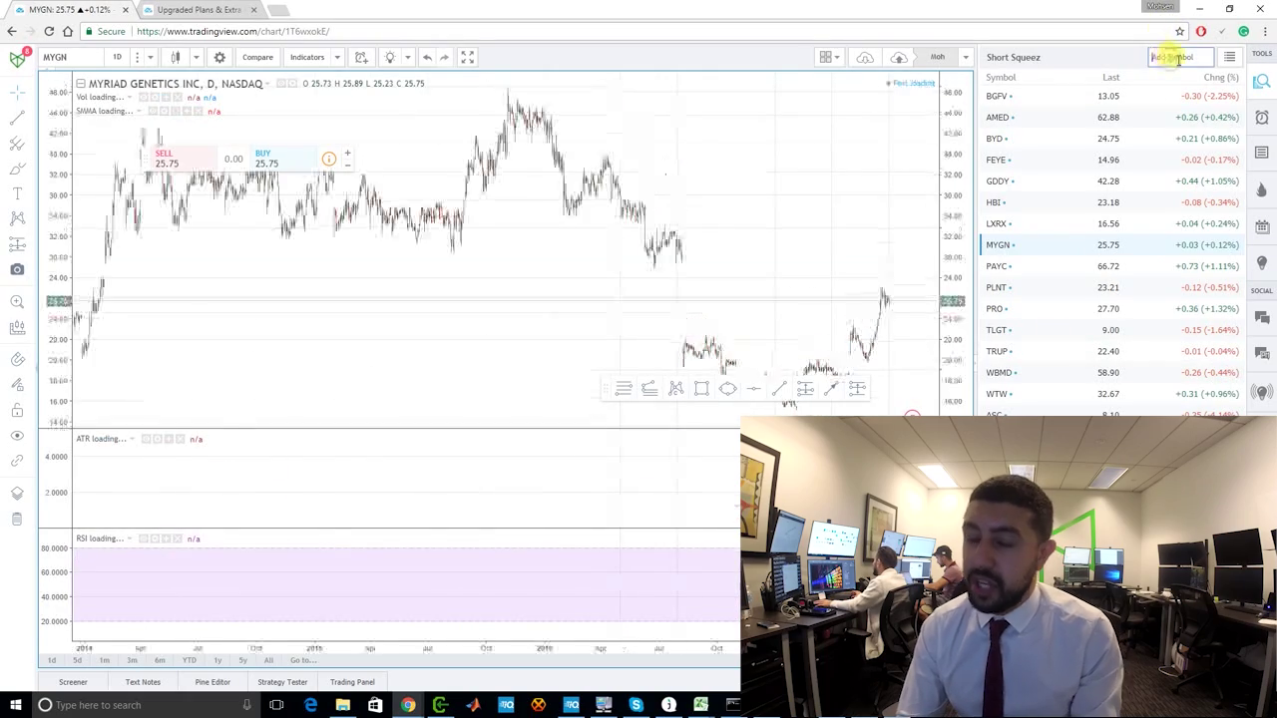
{"action": "type", "text": "A"}
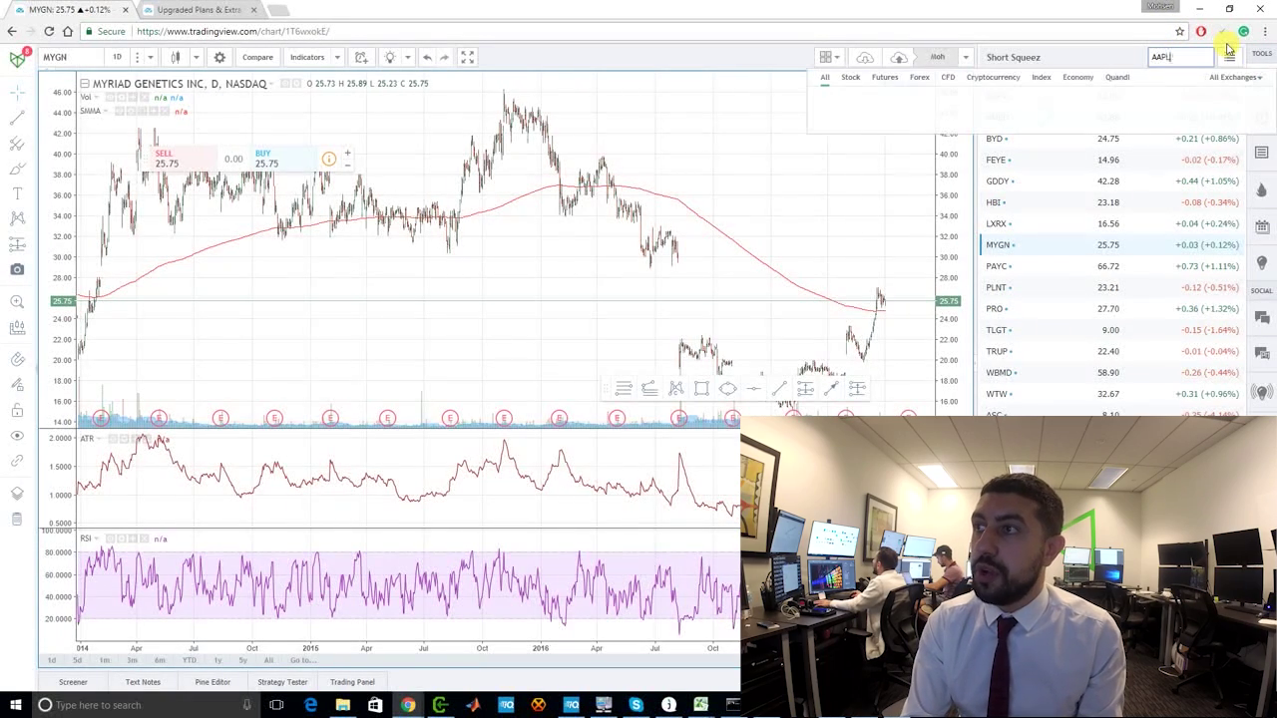
{"action": "type", "text": "APL"}
{"action": "key", "text": "Escape"}
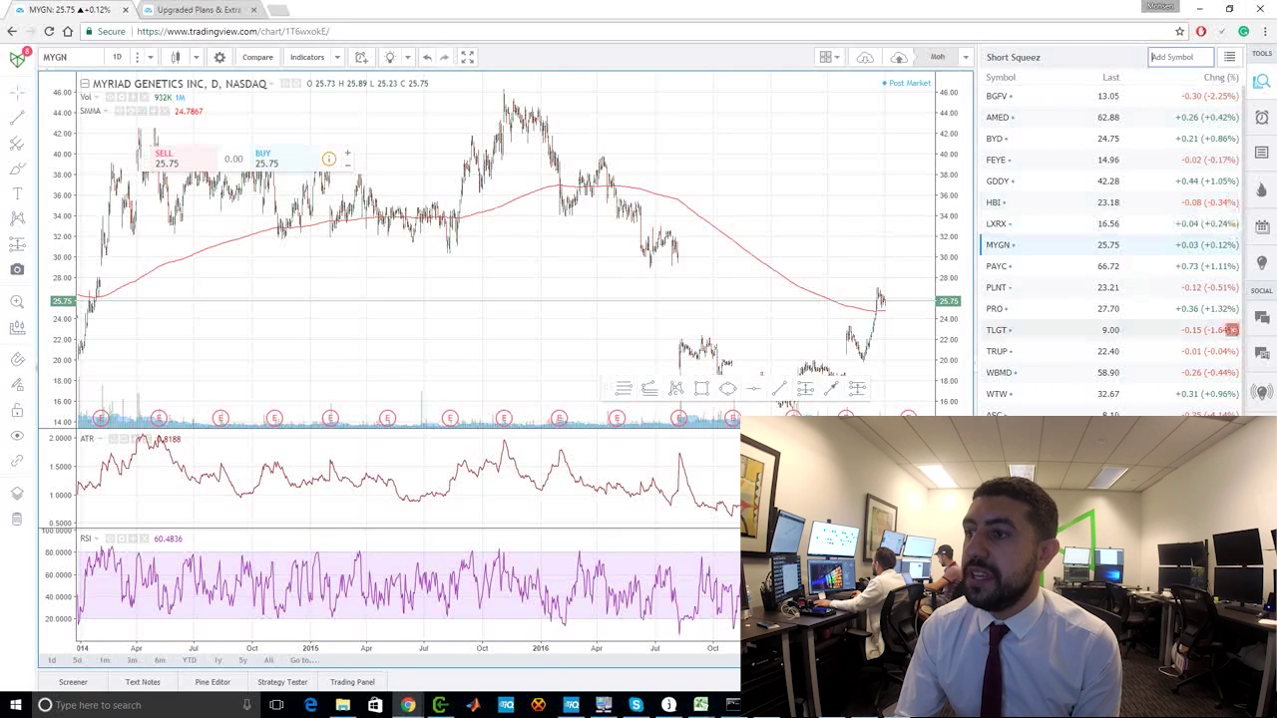
{"action": "left_click", "coordinate": [1229, 62]}
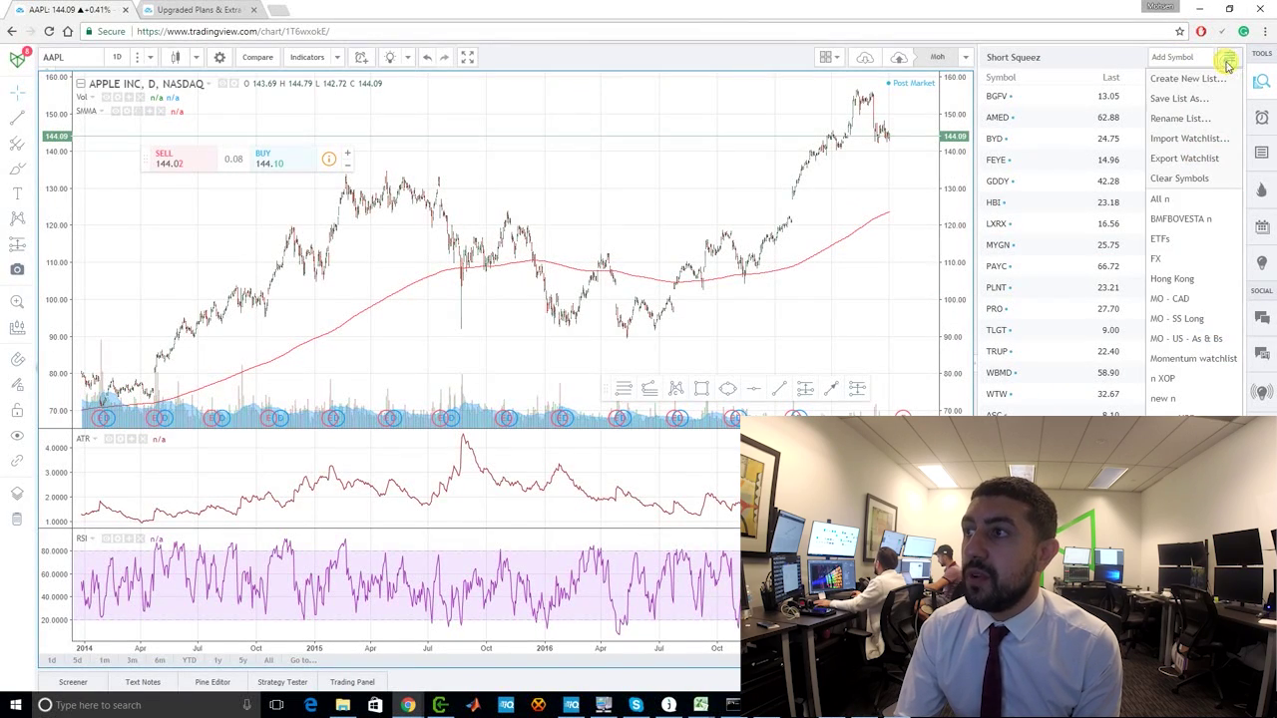
{"action": "left_click", "coordinate": [1169, 258]}
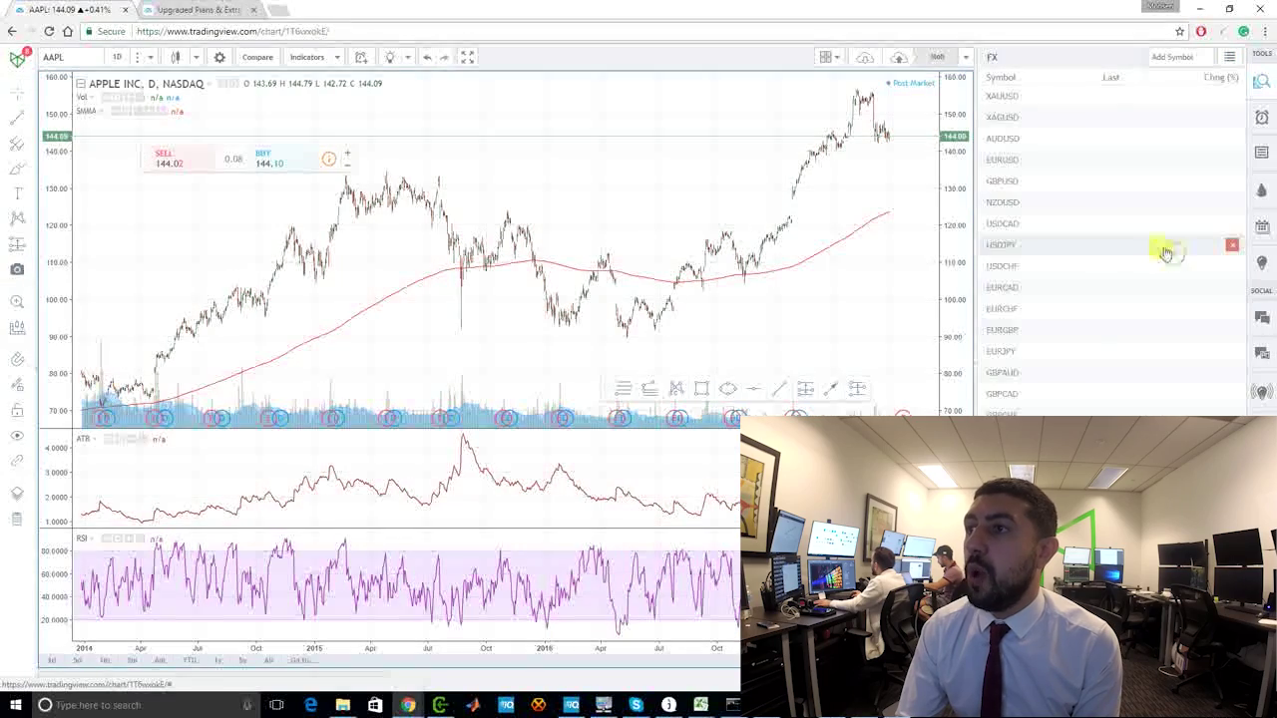
Chart the AUDUSD currency pair from the watchlist
{"action": "left_click", "coordinate": [1019, 136]}
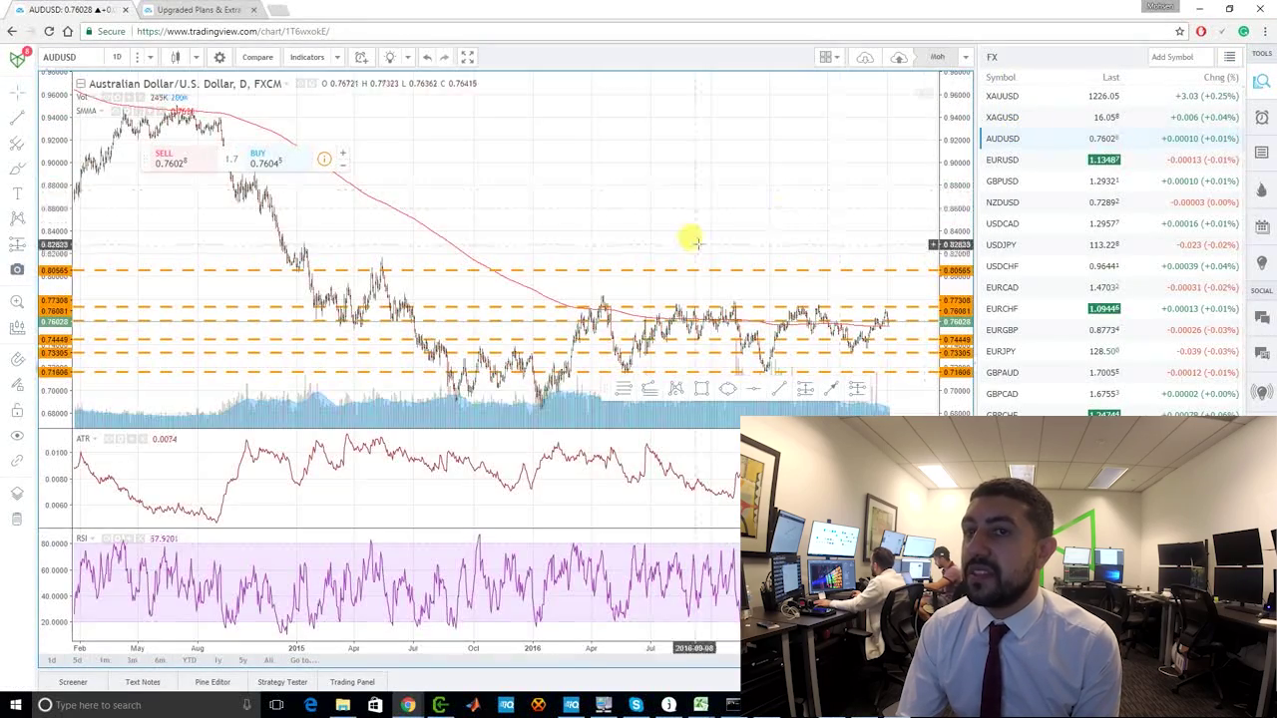
{"action": "scroll", "coordinate": [693, 240], "scroll_direction": "up", "scroll_amount": 3}
{"action": "scroll", "coordinate": [703, 211], "scroll_direction": "down", "scroll_amount": 3}
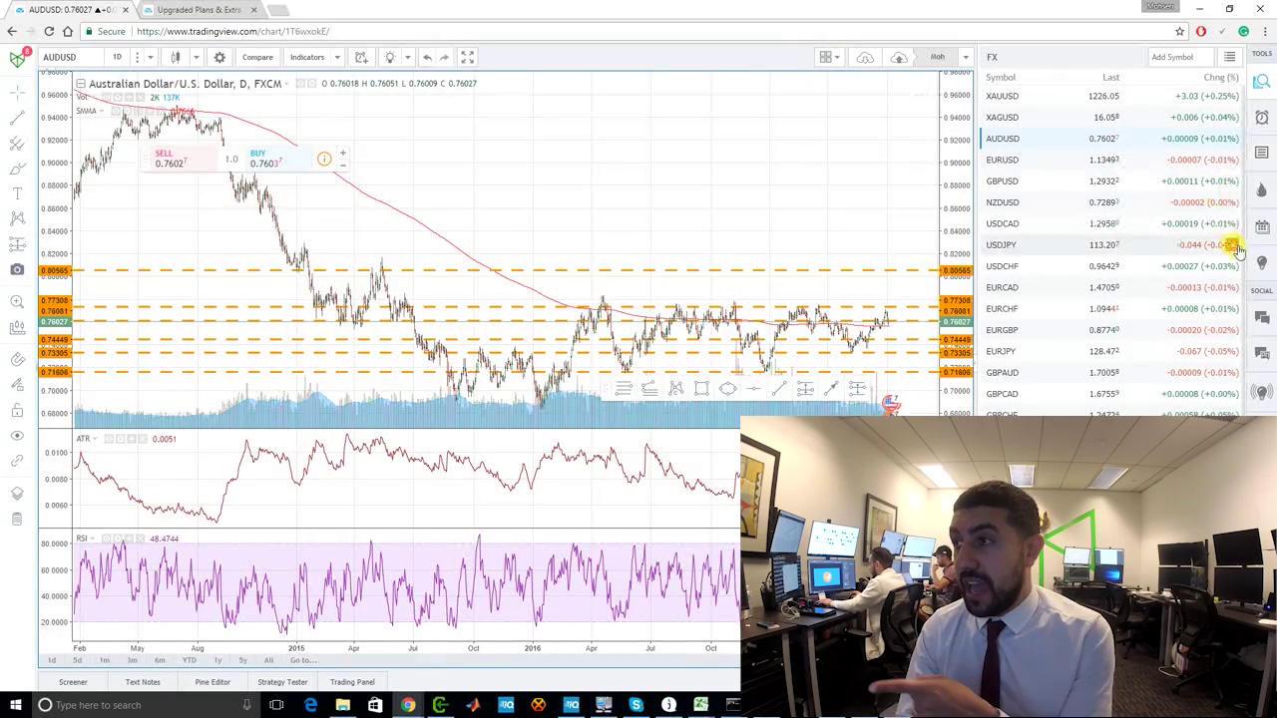
Show the hotlists and the economic calendar alongside, then view the Upgraded Plans pricing page
{"action": "left_click", "coordinate": [1263, 189]}
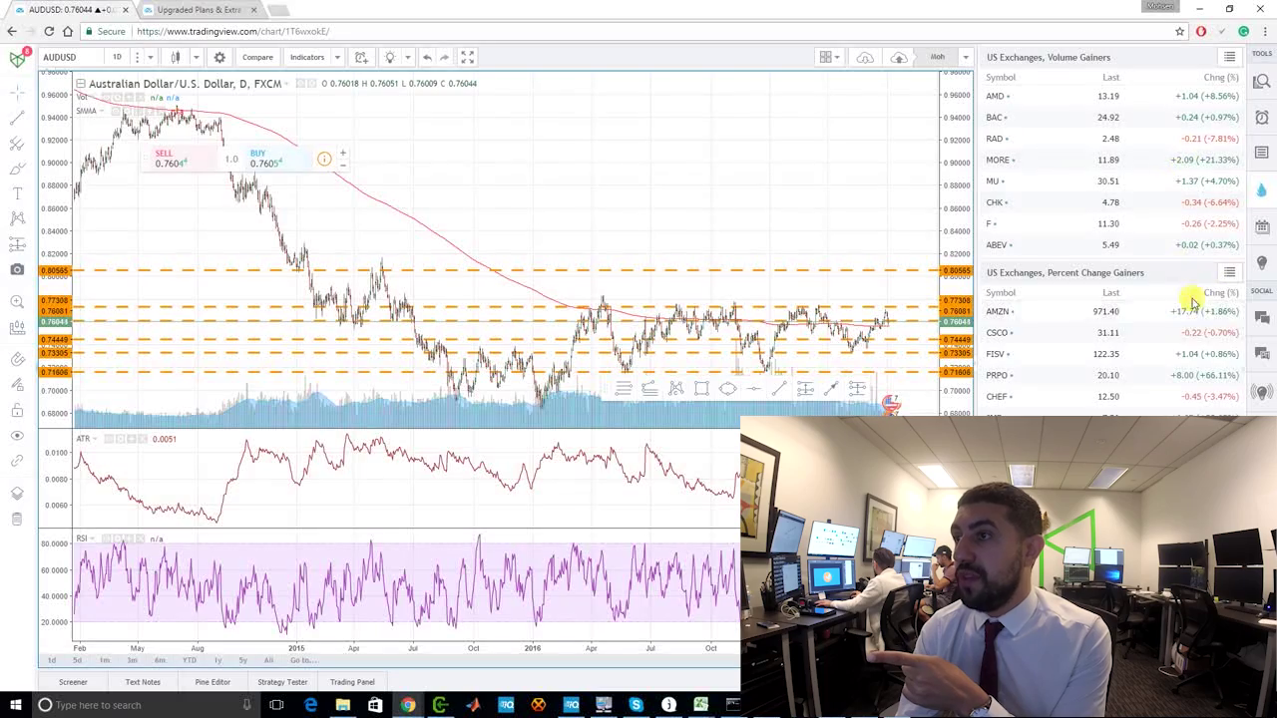
{"action": "left_click", "coordinate": [1262, 226]}
{"action": "scroll", "coordinate": [1080, 267], "scroll_direction": "down", "scroll_amount": 1}
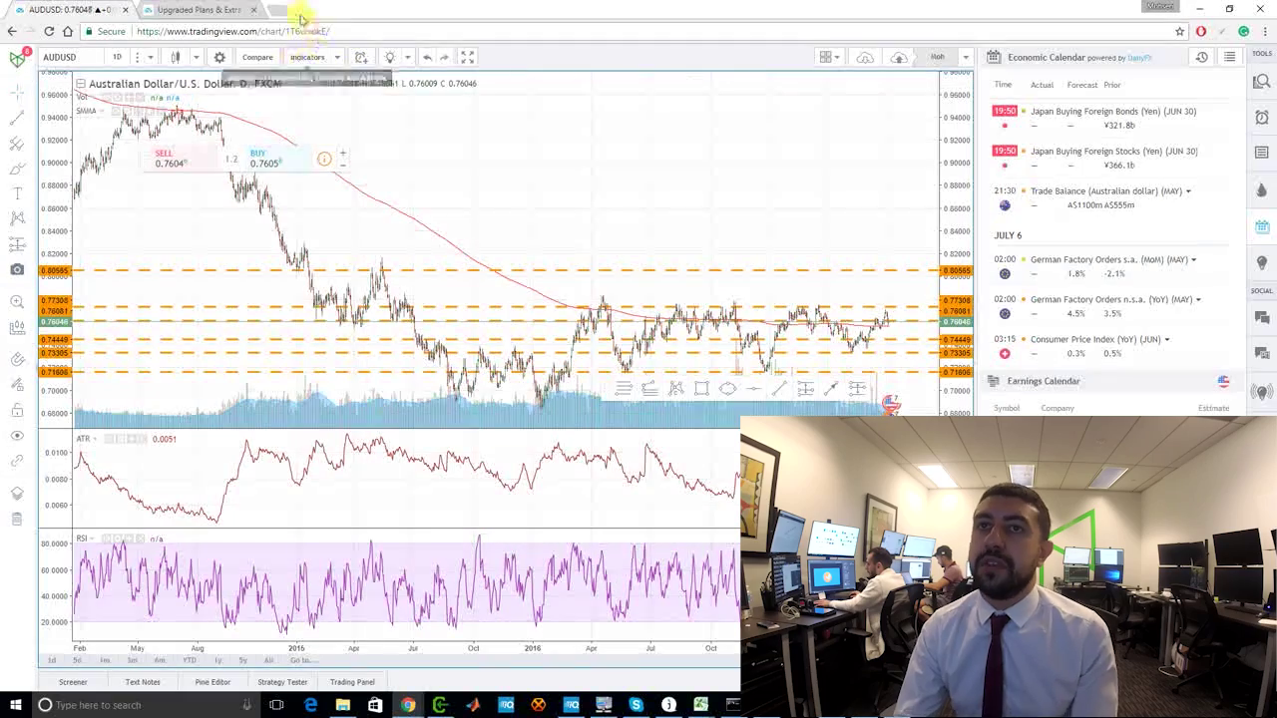
{"action": "left_click", "coordinate": [228, 12]}
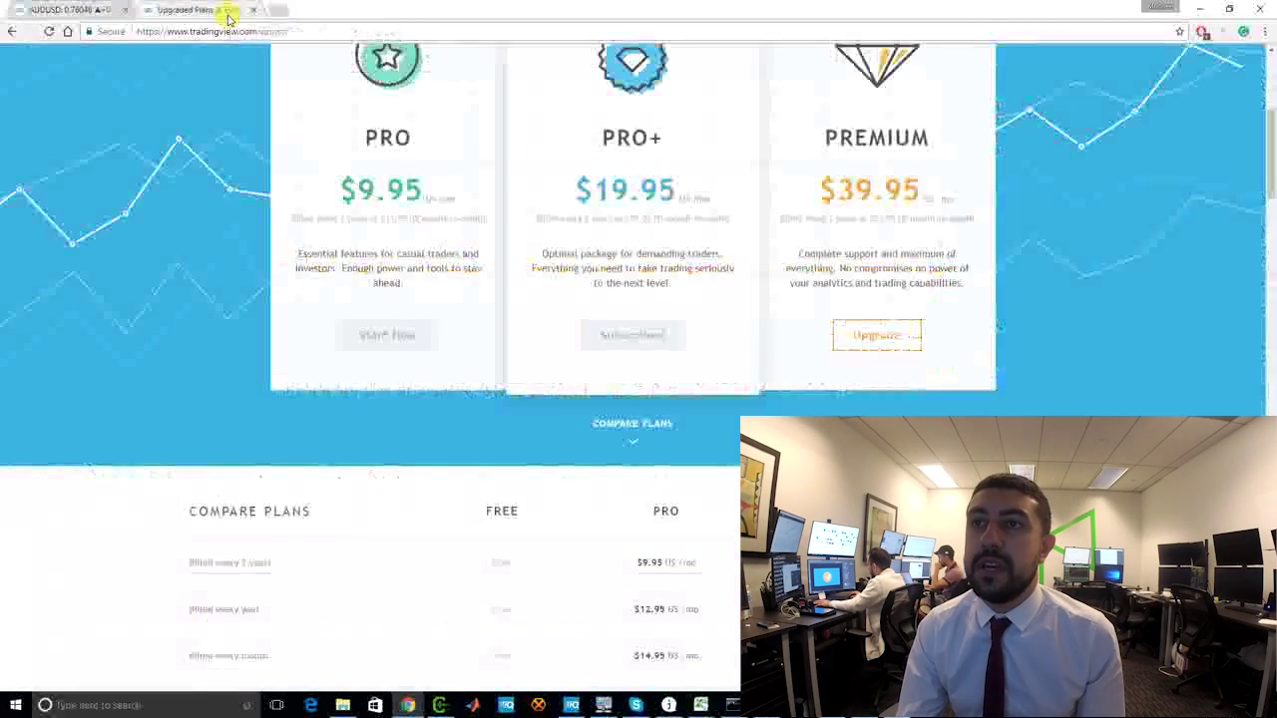
{"action": "scroll", "coordinate": [406, 229], "scroll_direction": "up", "scroll_amount": 3}
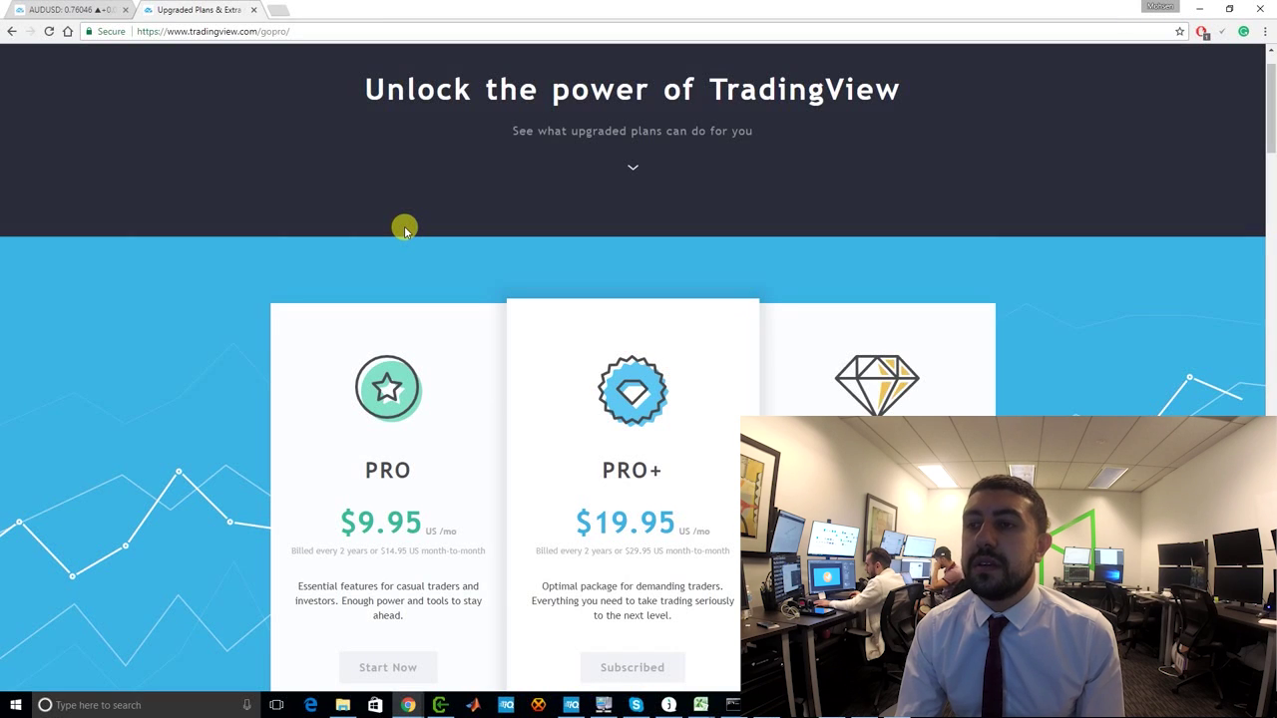
{"action": "scroll", "coordinate": [405, 229], "scroll_direction": "down", "scroll_amount": 1}
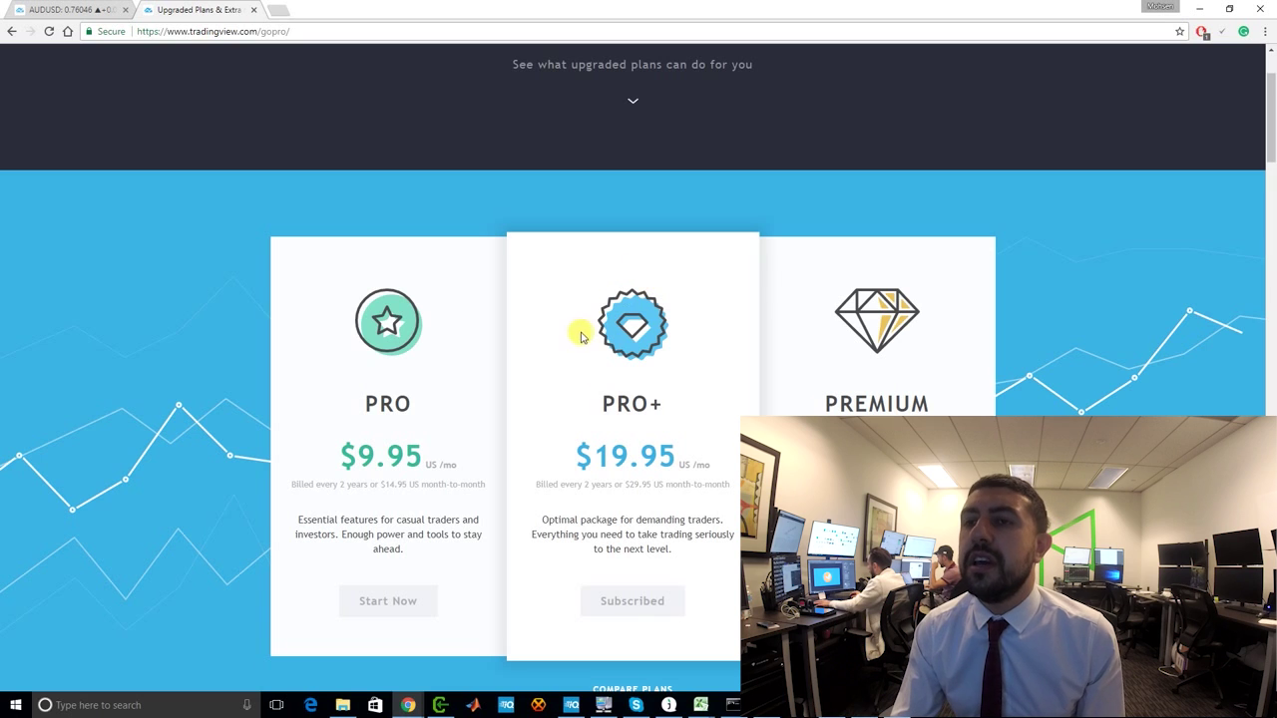
{"action": "scroll", "coordinate": [578, 330], "scroll_direction": "down", "scroll_amount": 2}
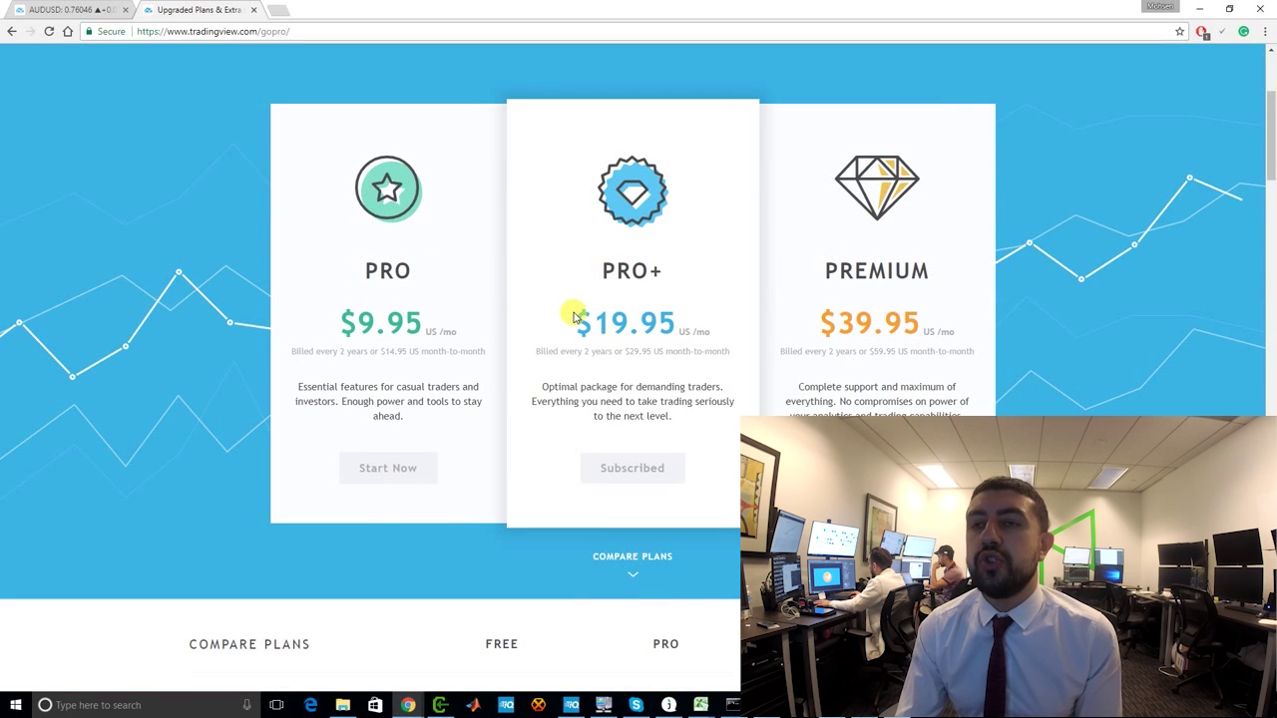
{"action": "scroll", "coordinate": [299, 329], "scroll_direction": "down", "scroll_amount": 4}
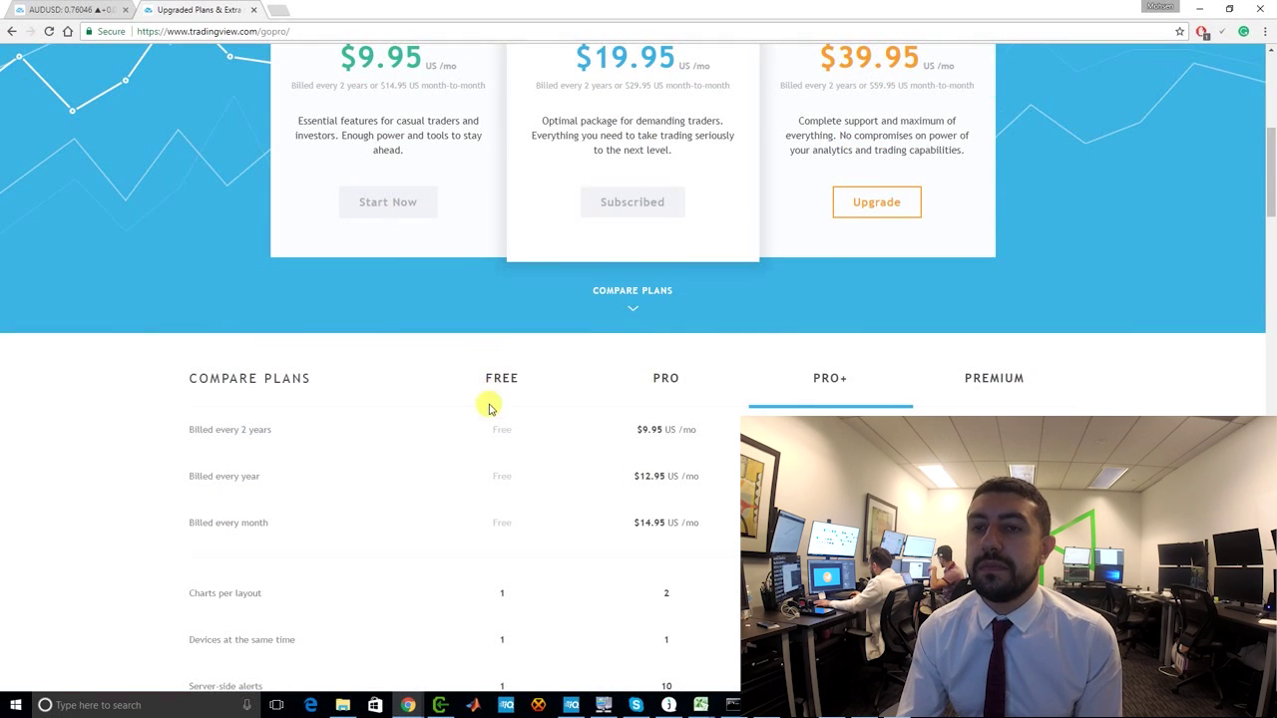
{"action": "scroll", "coordinate": [492, 449], "scroll_direction": "down", "scroll_amount": 1}
{"action": "scroll", "coordinate": [494, 444], "scroll_direction": "down", "scroll_amount": 1}
{"action": "scroll", "coordinate": [498, 426], "scroll_direction": "down", "scroll_amount": 2}
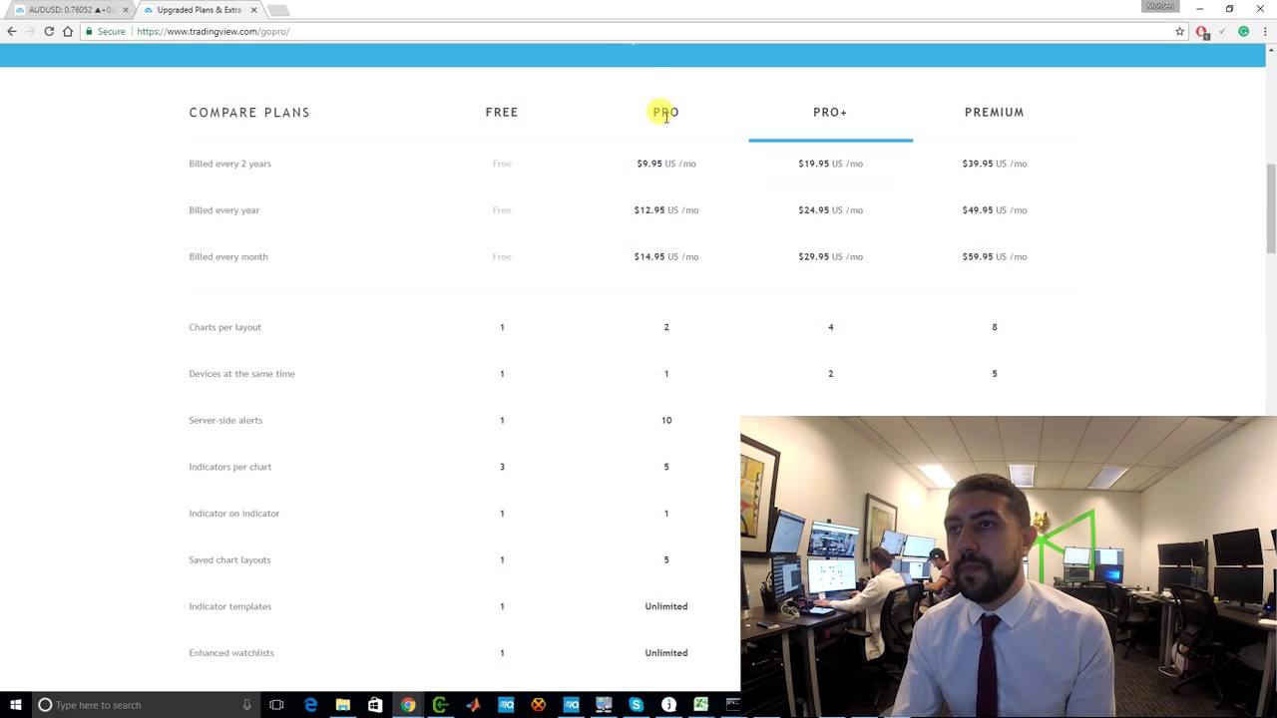
{"action": "scroll", "coordinate": [665, 116], "scroll_direction": "down", "scroll_amount": 2}
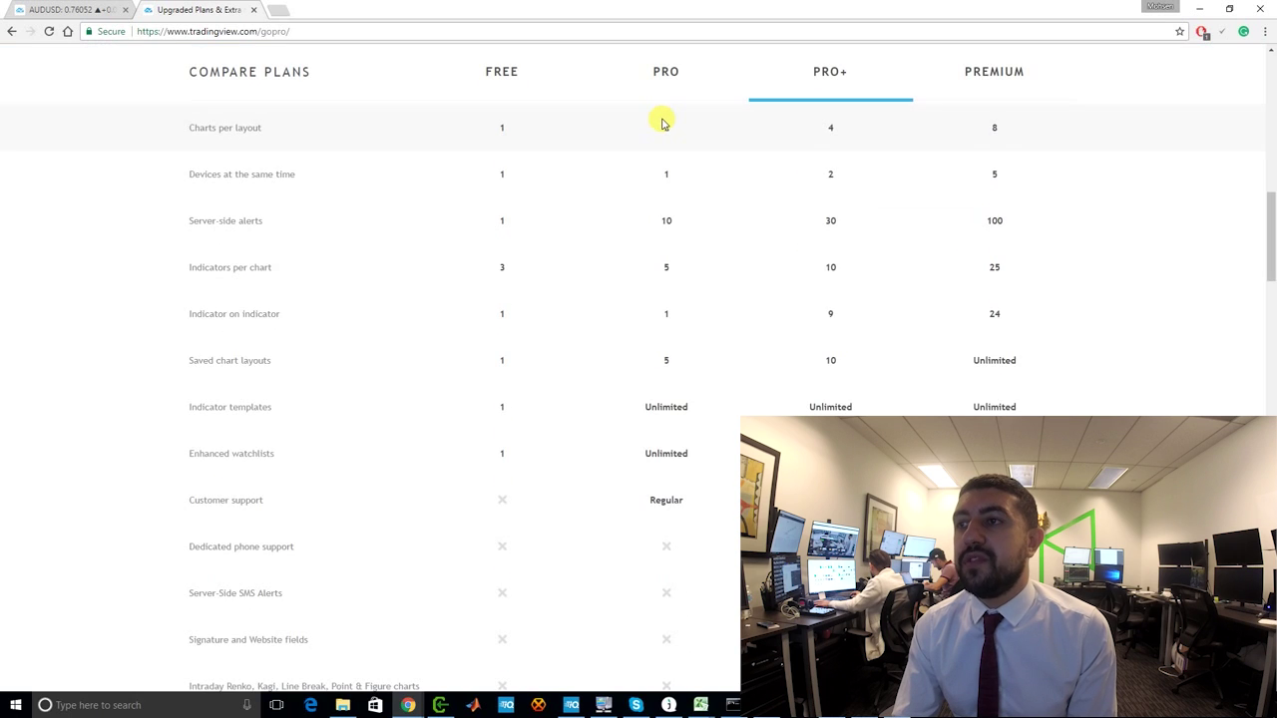
{"action": "scroll", "coordinate": [661, 121], "scroll_direction": "up", "scroll_amount": 2}
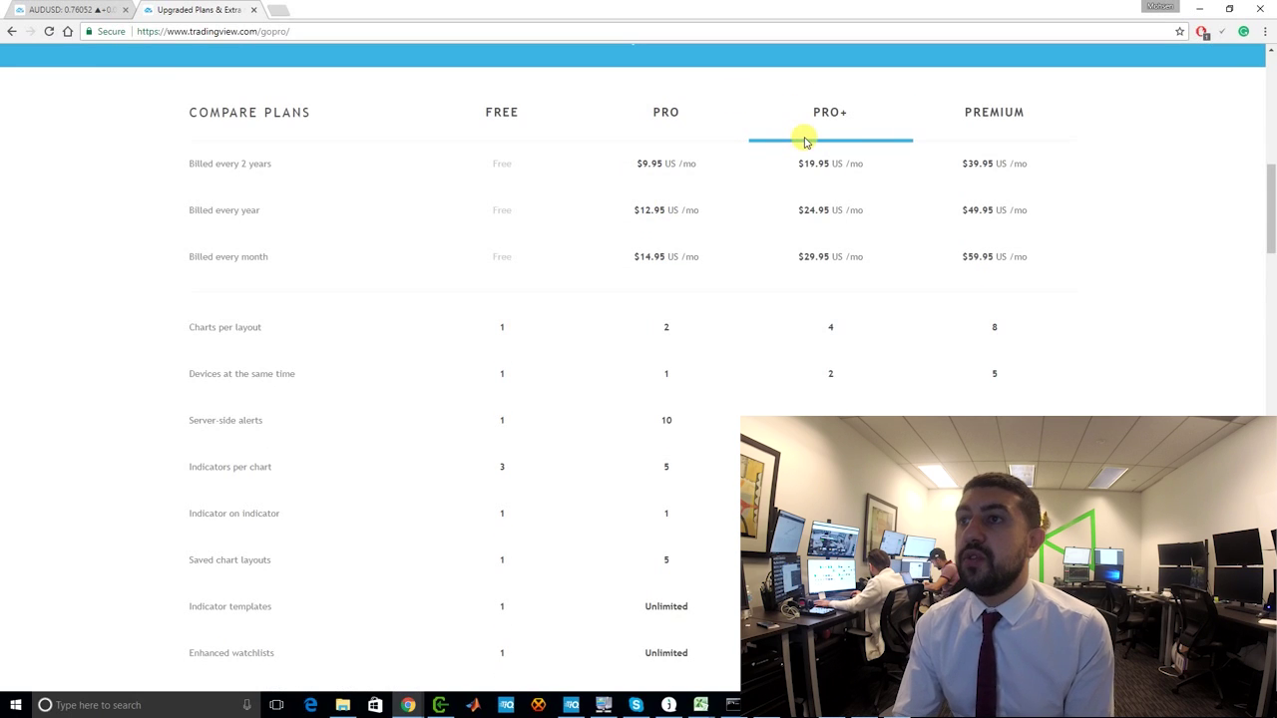
{"action": "scroll", "coordinate": [678, 176], "scroll_direction": "up", "scroll_amount": 3}
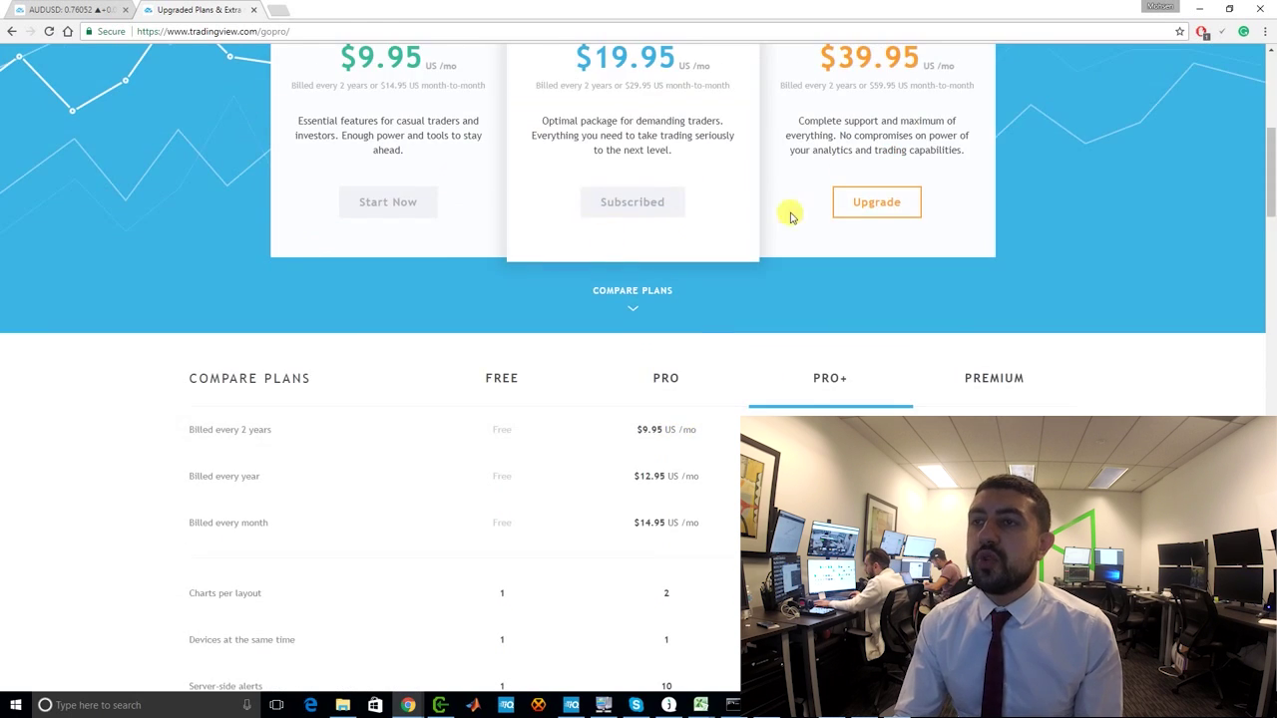
{"action": "scroll", "coordinate": [522, 185], "scroll_direction": "up", "scroll_amount": 3}
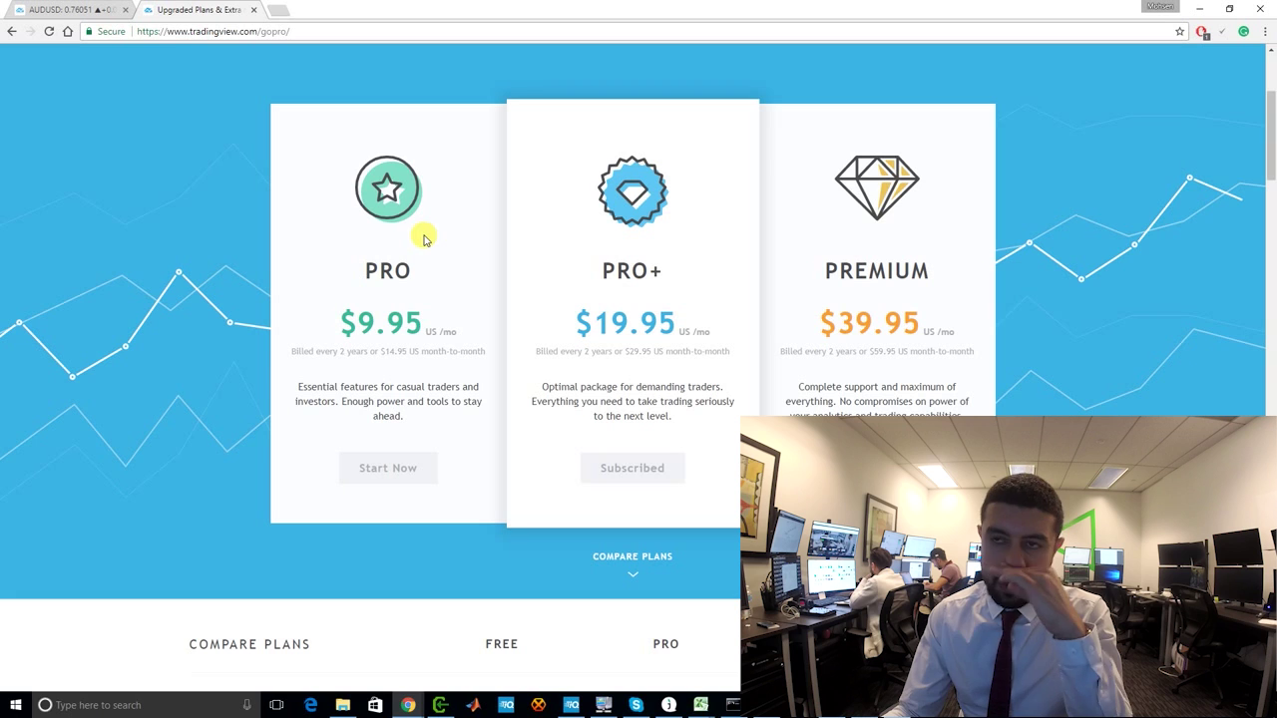
{"action": "scroll", "coordinate": [411, 250], "scroll_direction": "down", "scroll_amount": 6}
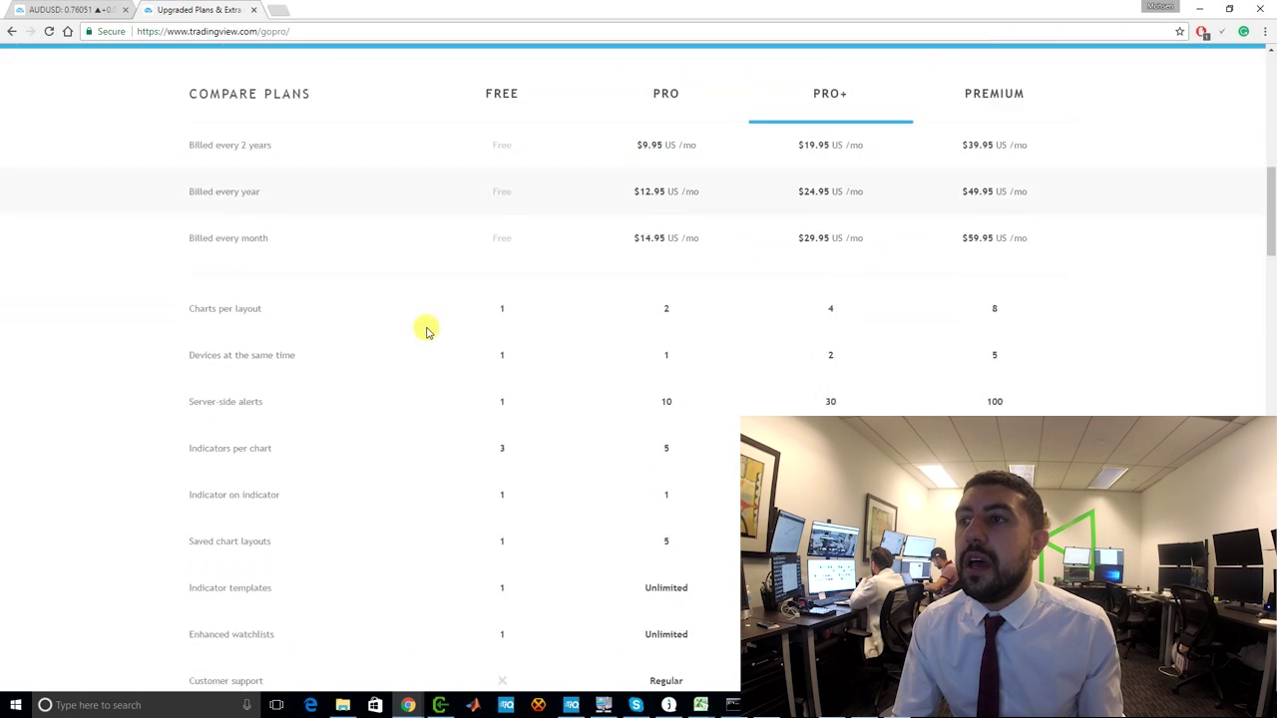
{"action": "scroll", "coordinate": [934, 248], "scroll_direction": "up", "scroll_amount": 1}
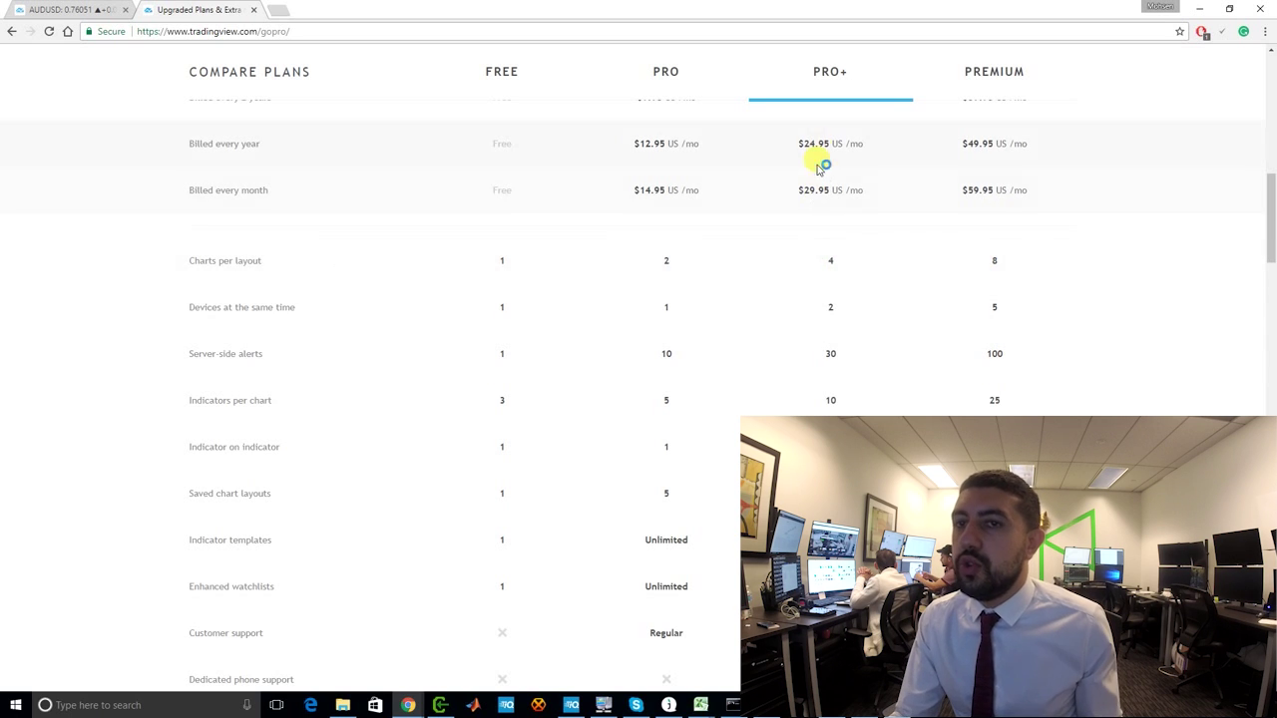
{"action": "mouse_move", "coordinate": [318, 316]}
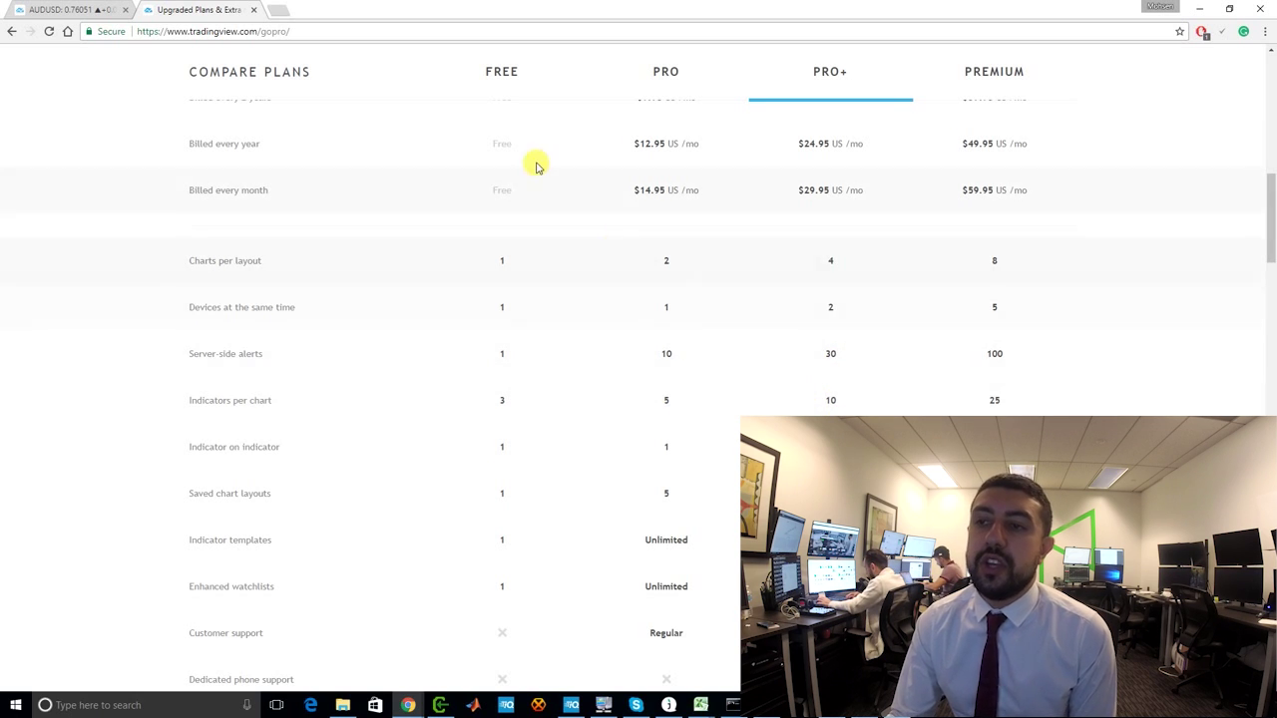
{"action": "scroll", "coordinate": [519, 465], "scroll_direction": "down", "scroll_amount": 1}
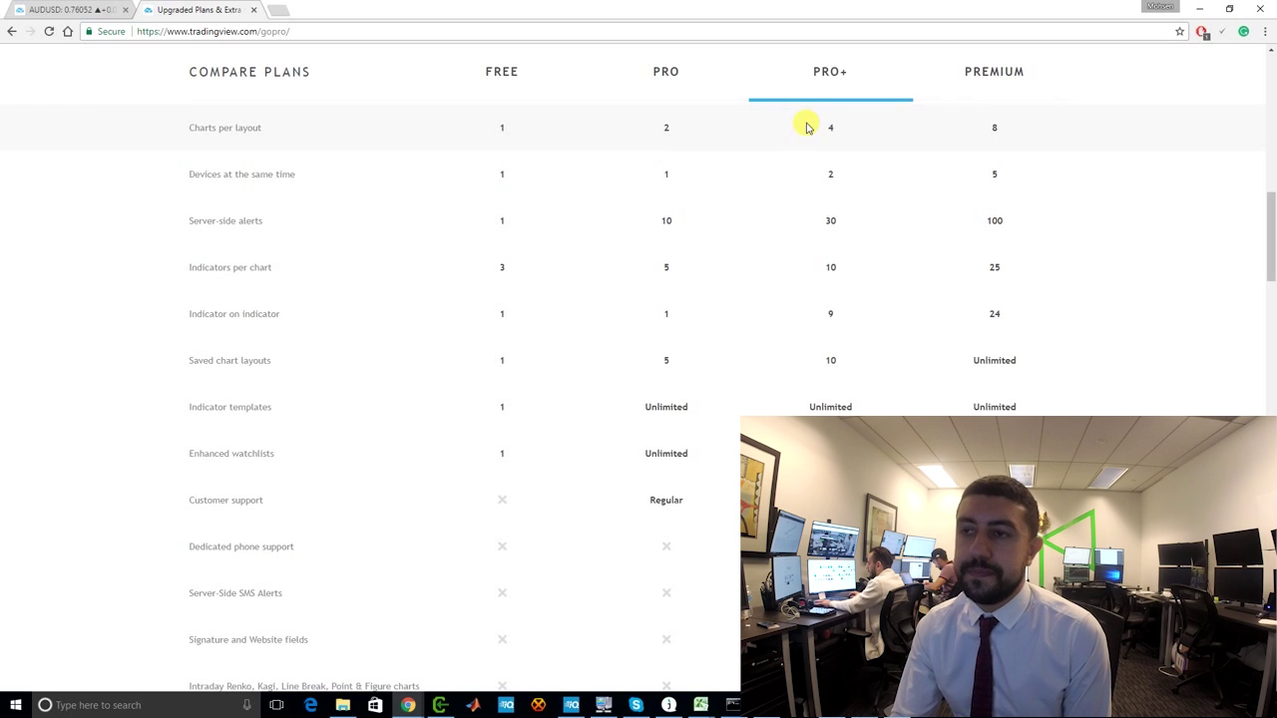
{"action": "scroll", "coordinate": [393, 368], "scroll_direction": "up", "scroll_amount": 6}
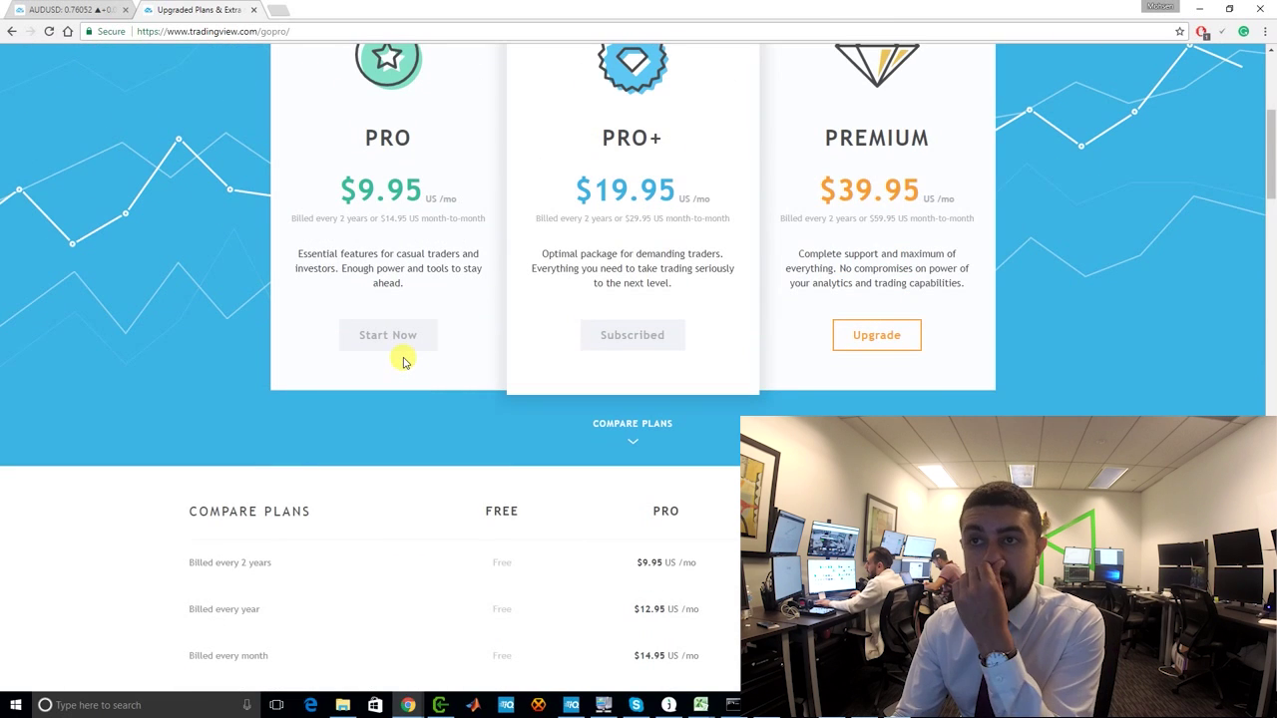
{"action": "scroll", "coordinate": [409, 299], "scroll_direction": "up", "scroll_amount": 2}
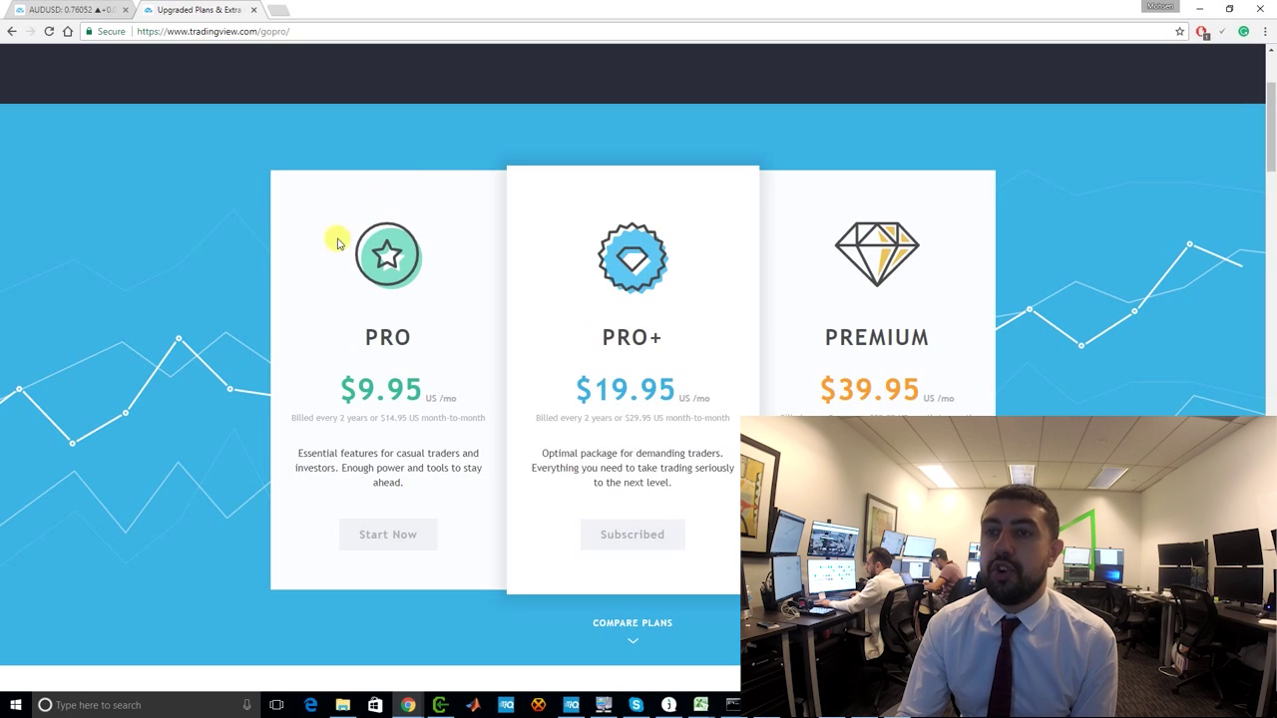
{"action": "scroll", "coordinate": [364, 369], "scroll_direction": "down", "scroll_amount": 1}
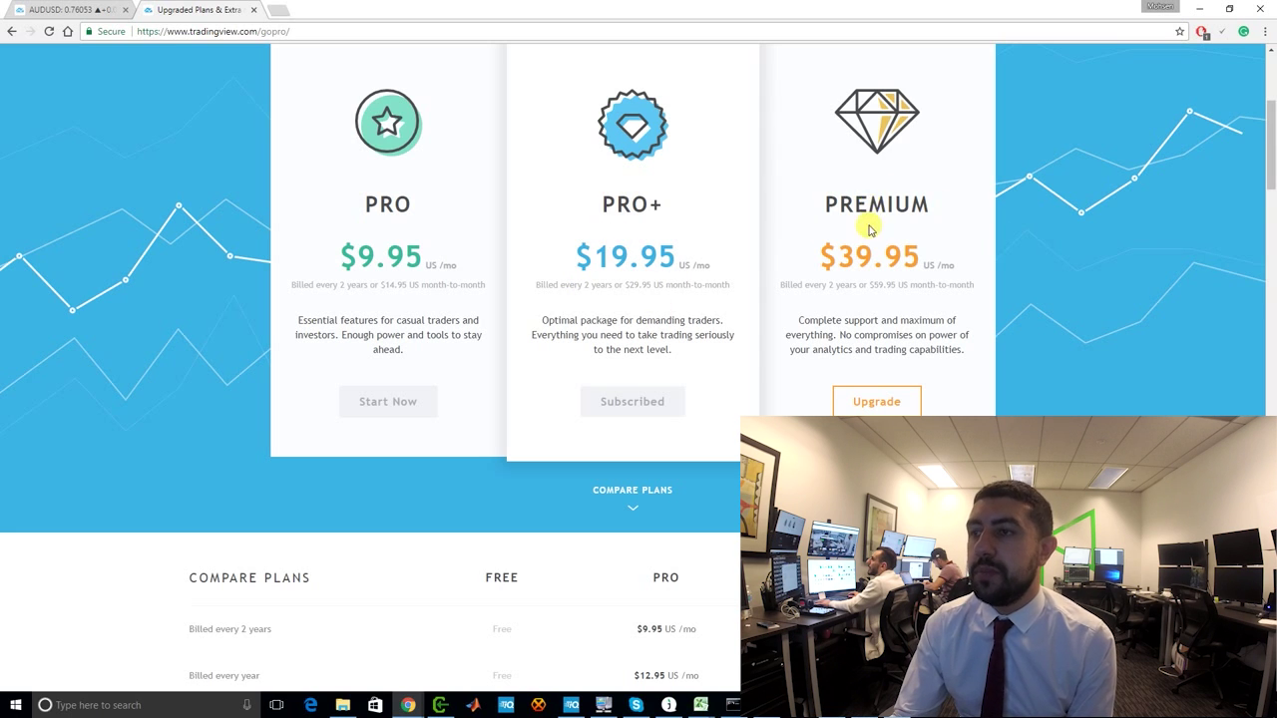
{"action": "scroll", "coordinate": [869, 229], "scroll_direction": "down", "scroll_amount": 5}
{"action": "scroll", "coordinate": [869, 228], "scroll_direction": "down", "scroll_amount": 6}
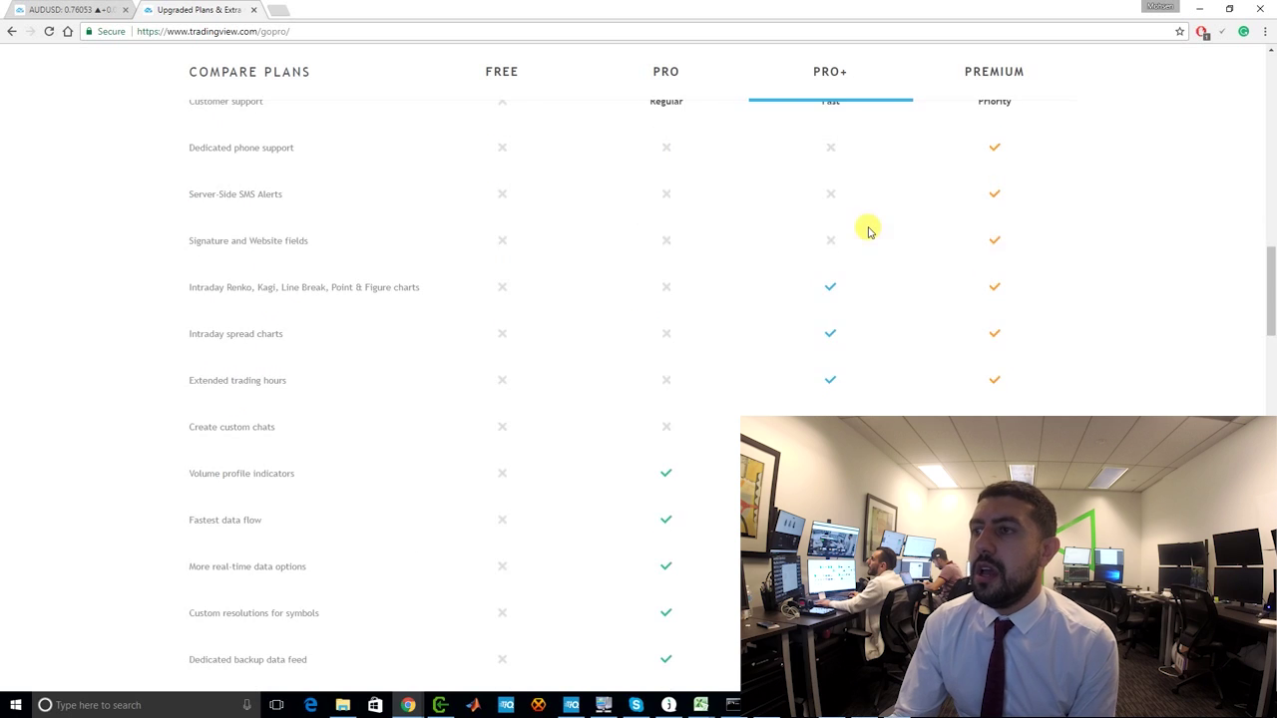
Scroll the plans page down to Available Markets, then return to the AUDUSD chart
{"action": "scroll", "coordinate": [868, 228], "scroll_direction": "down", "scroll_amount": 15}
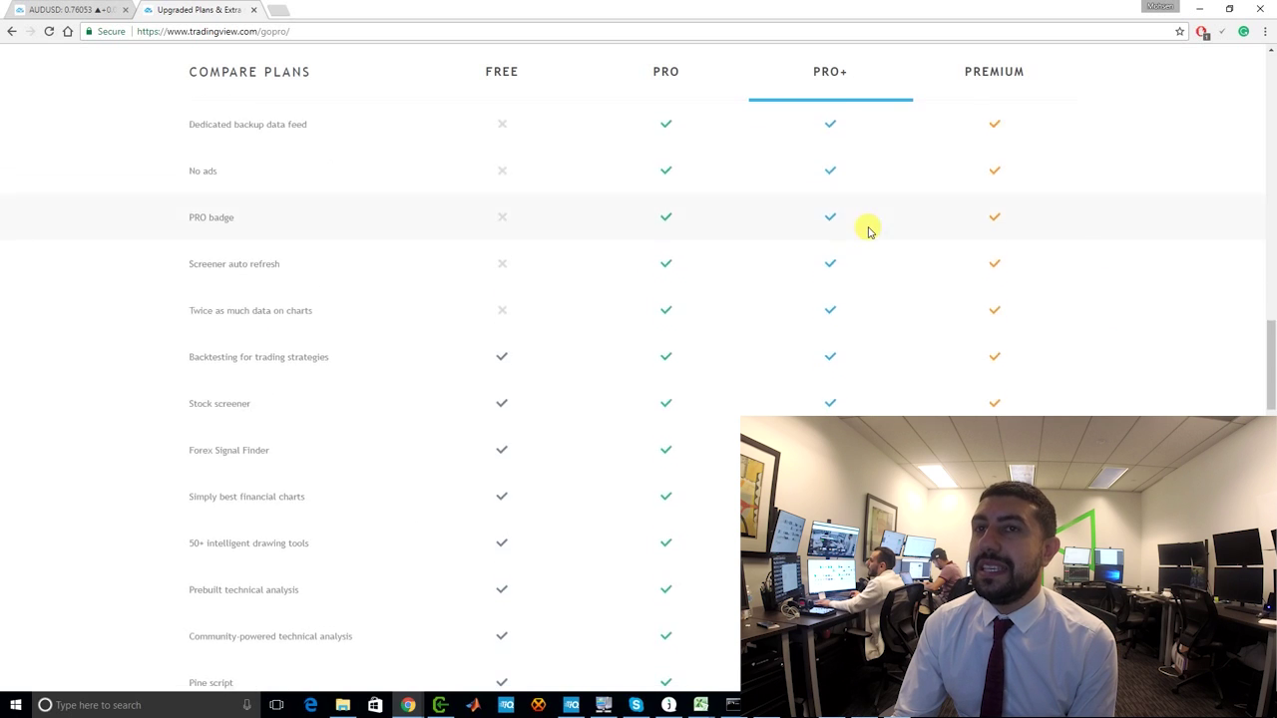
{"action": "scroll", "coordinate": [869, 228], "scroll_direction": "down", "scroll_amount": 6}
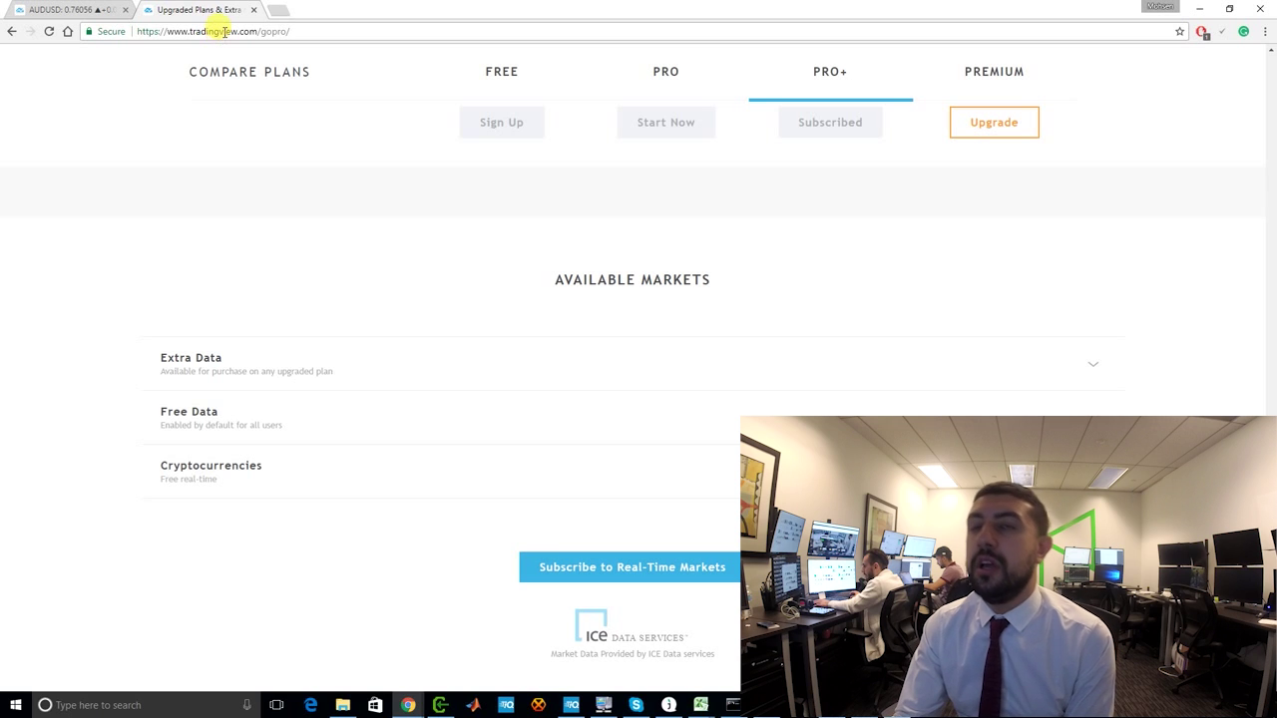
{"action": "left_click", "coordinate": [64, 11]}
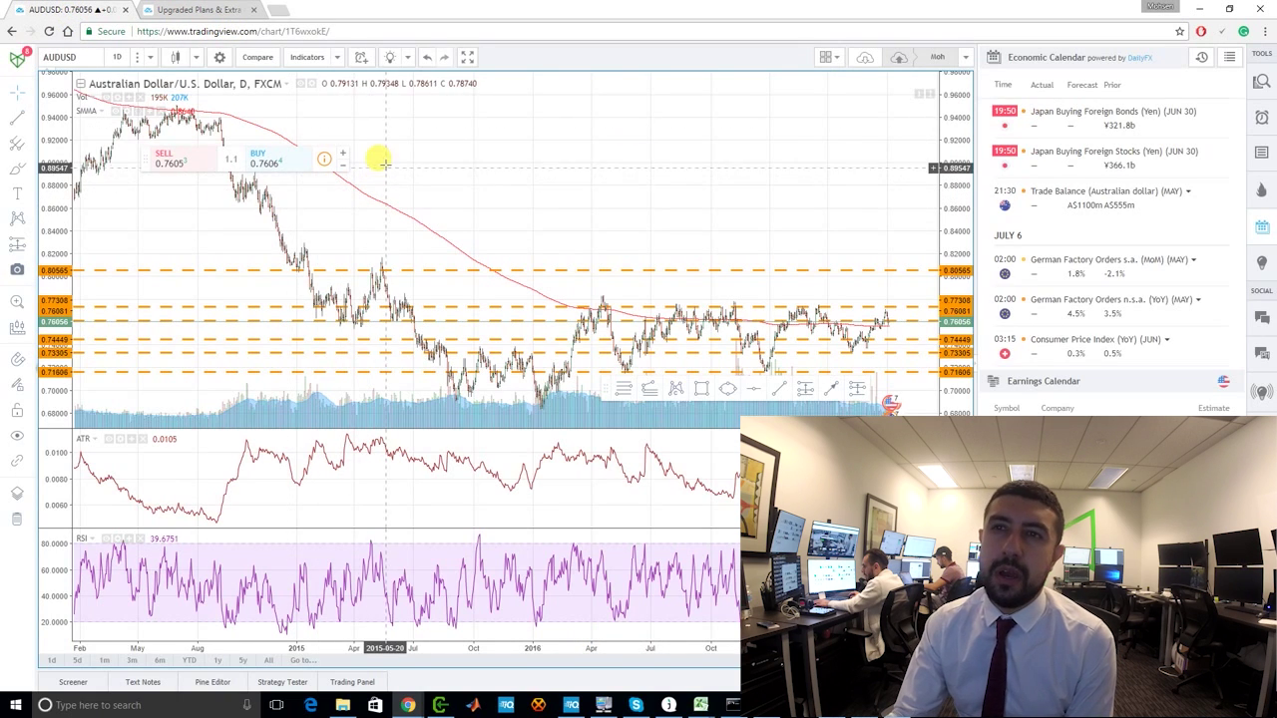